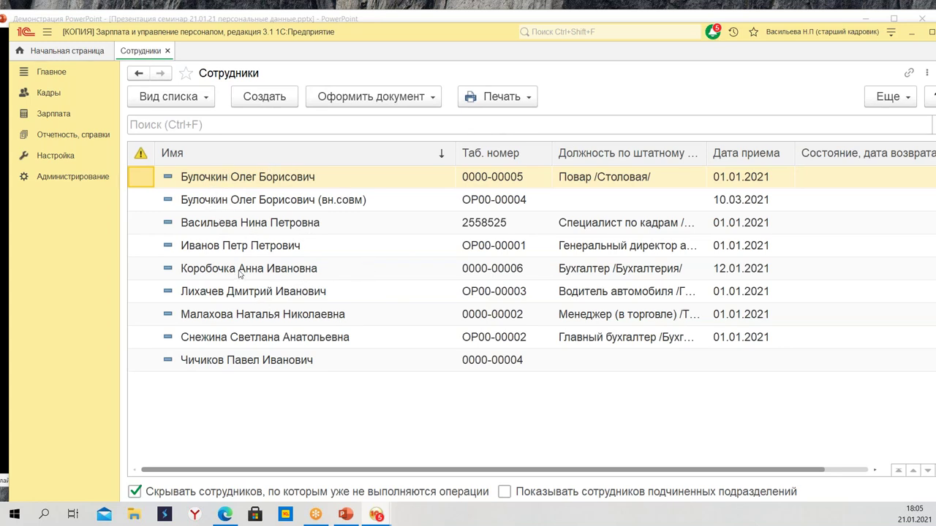
Open the employee card for the (вн.совм) employment hired on 10.03.2021
{"action": "left_click", "coordinate": [250, 202]}
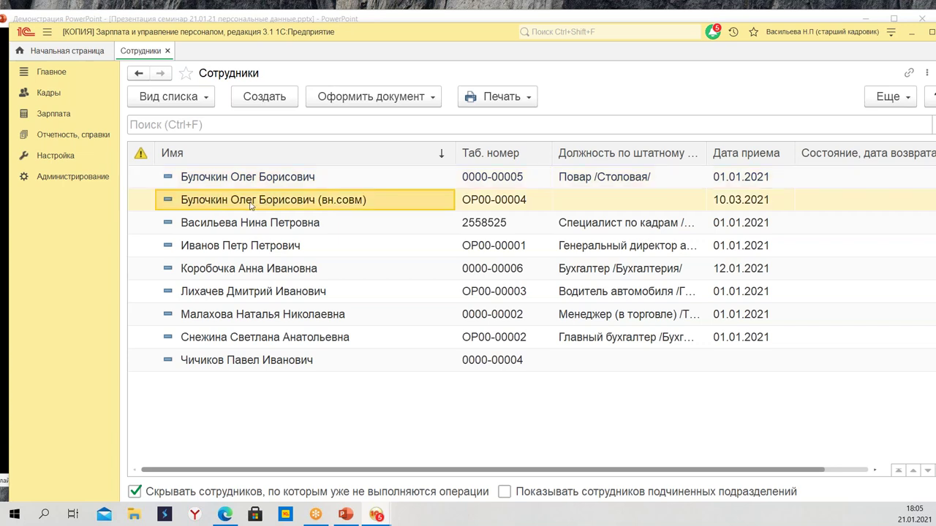
{"action": "left_click", "coordinate": [245, 181]}
{"action": "left_click", "coordinate": [265, 201]}
{"action": "left_click", "coordinate": [346, 185]}
{"action": "left_click", "coordinate": [353, 199]}
{"action": "left_click", "coordinate": [605, 181]}
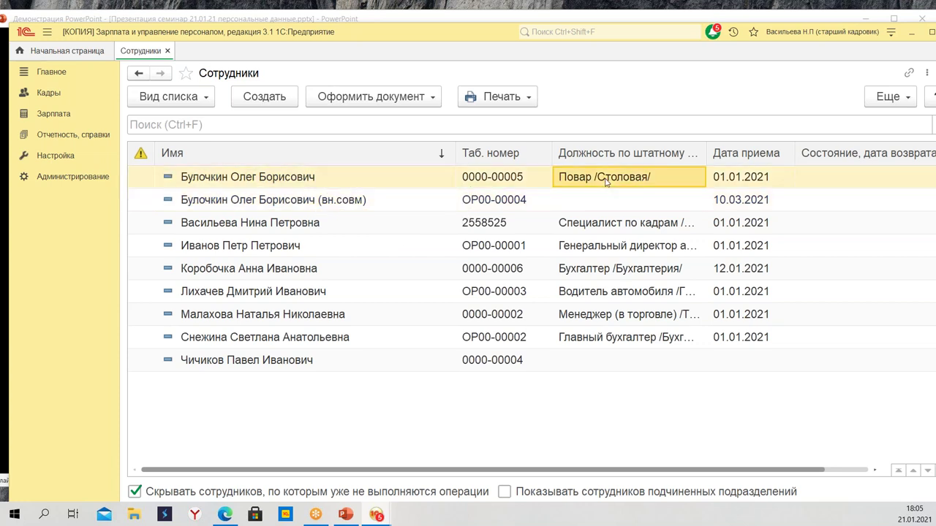
{"action": "left_click", "coordinate": [386, 201]}
{"action": "double_click", "coordinate": [373, 206]}
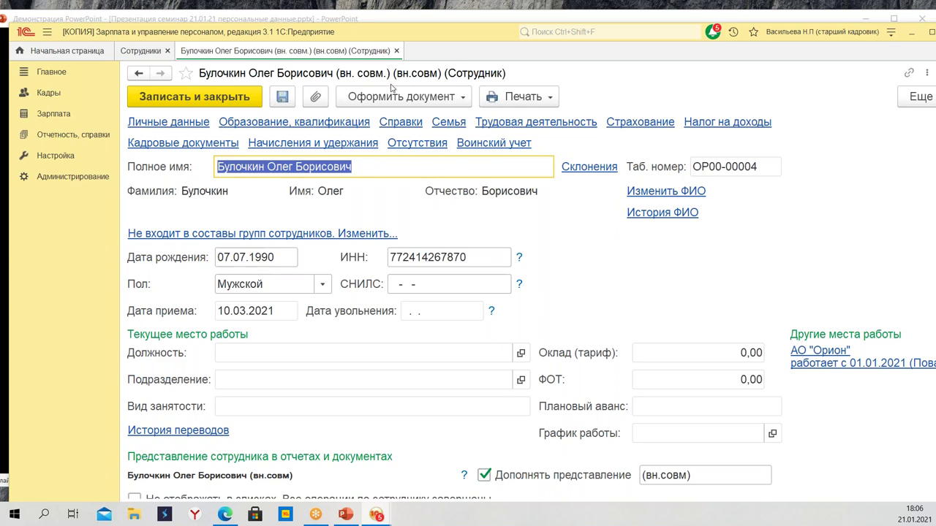
Close the вн.совм employee card to return to the Сотрудники list
{"action": "left_click", "coordinate": [396, 51]}
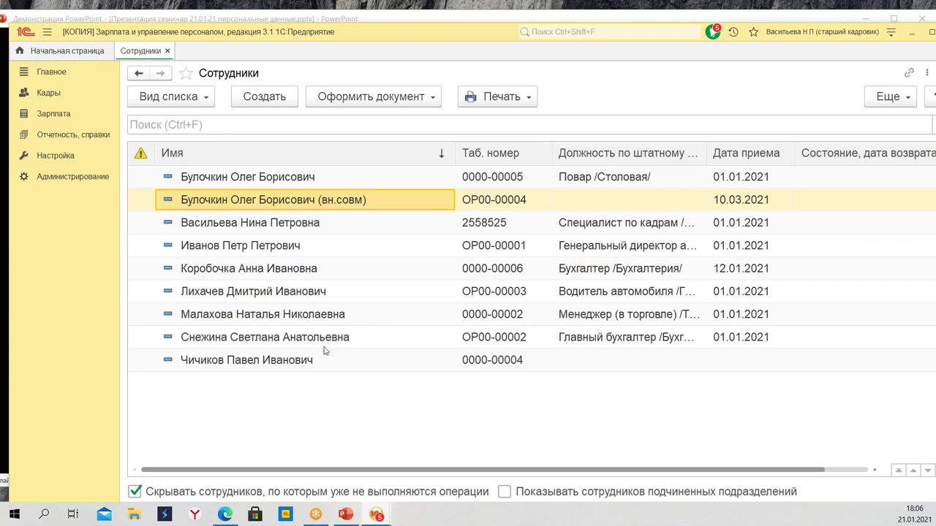
Create a new male employee with his full name and birth date 08.08.1978
{"action": "left_click", "coordinate": [252, 104]}
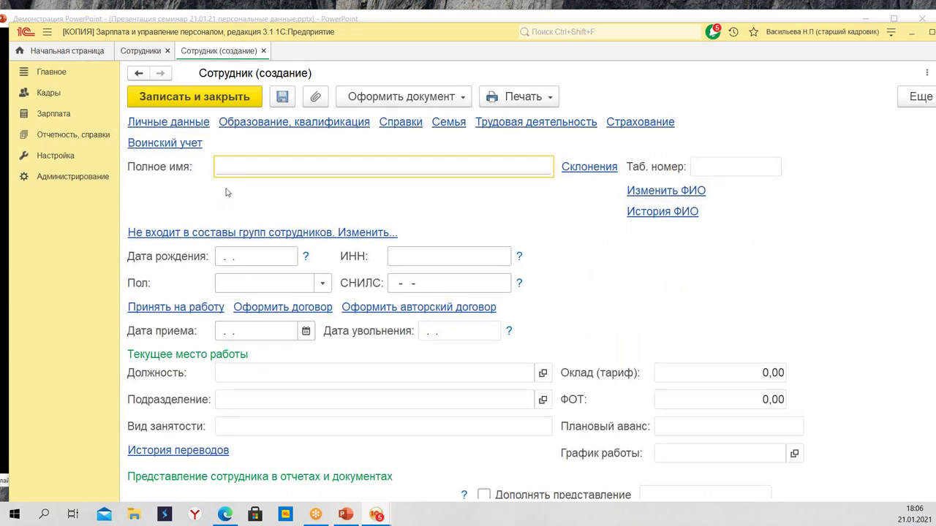
{"action": "type", "text": "Пор"}
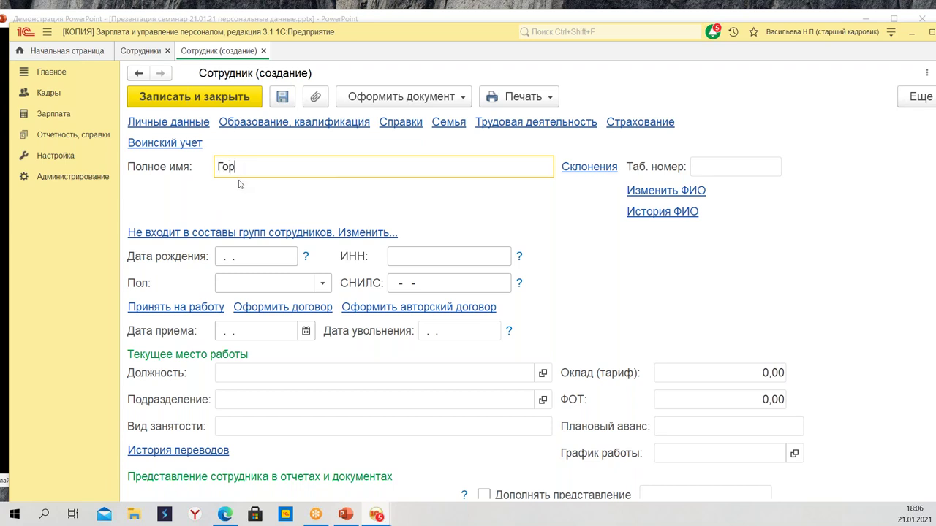
{"action": "type", "text": "бунков Сем"}
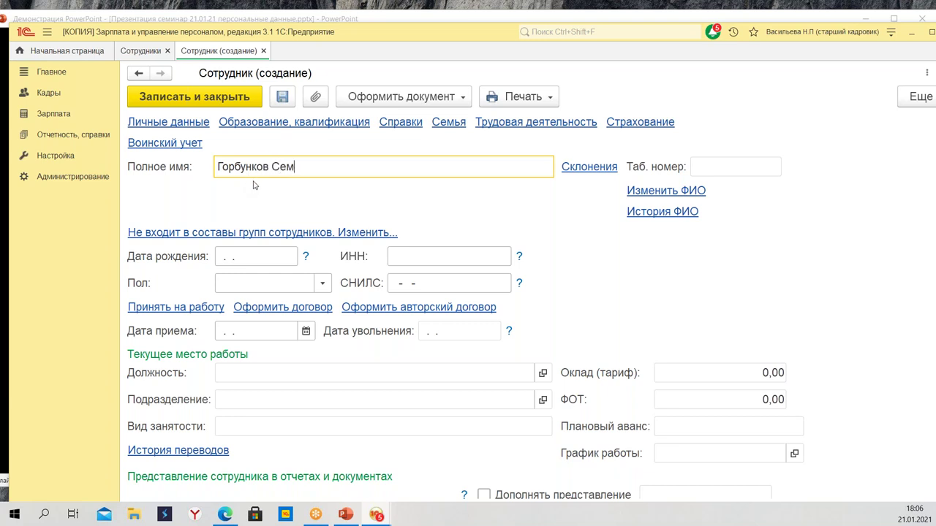
{"action": "type", "text": "ен Семенович"}
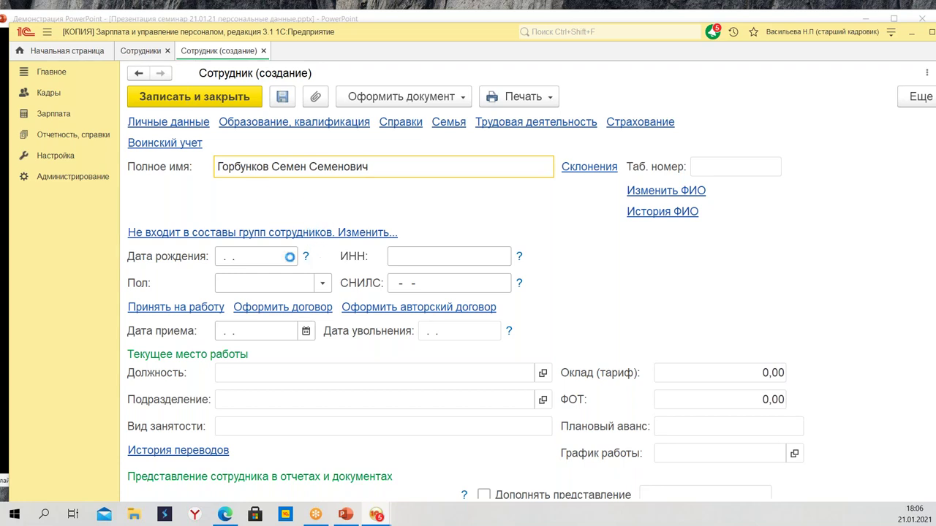
{"action": "left_click", "coordinate": [263, 257]}
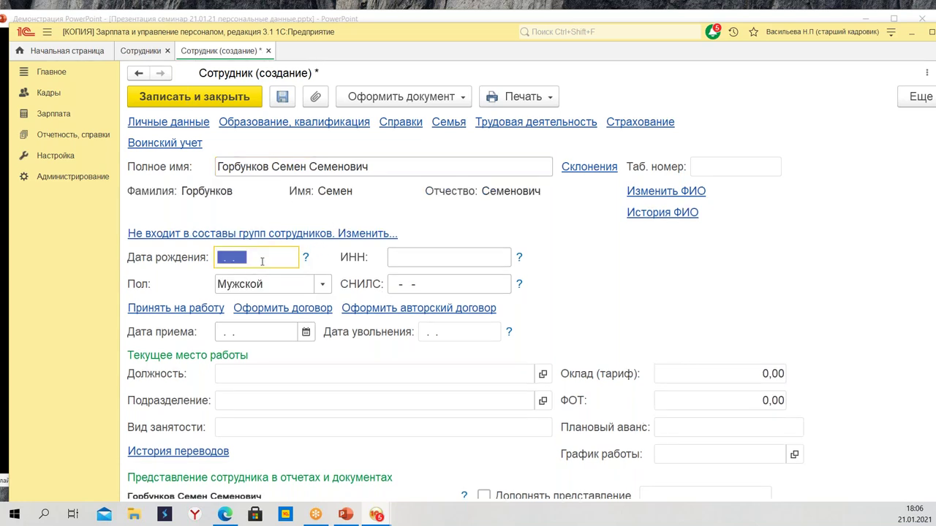
{"action": "type", "text": "08.08."}
{"action": "type", "text": "1978"}
{"action": "key", "text": "Tab"}
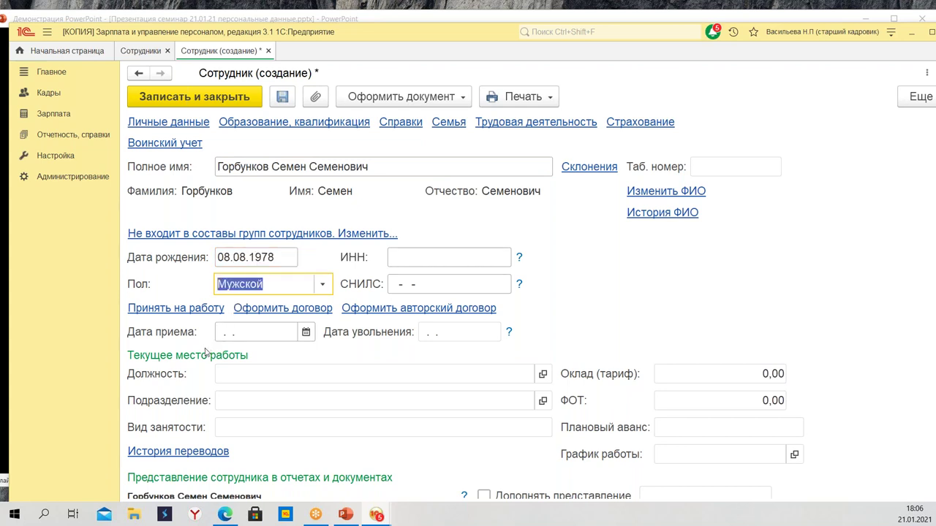
{"action": "left_click", "coordinate": [247, 338]}
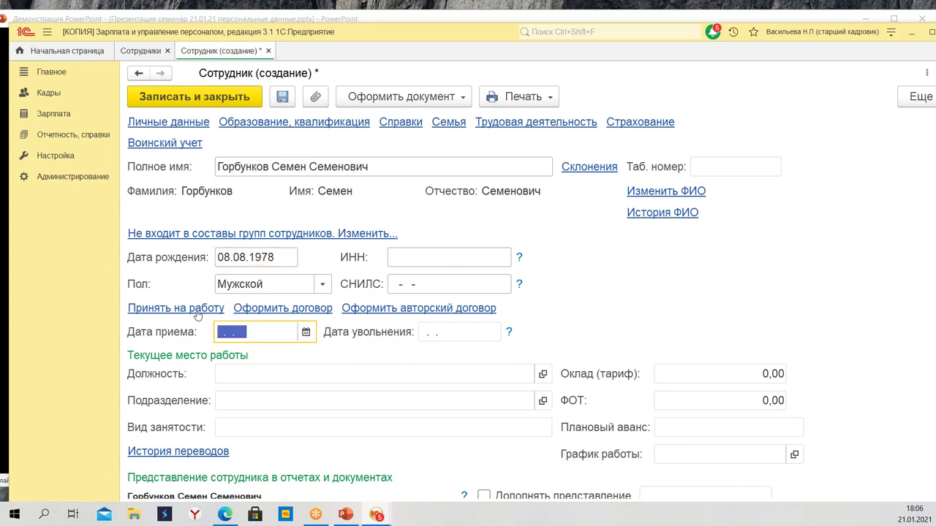
{"action": "left_click", "coordinate": [194, 313]}
Hire him on 21.01.2021 as Менеджер (в торговле) in Торговый зал at 30 000,00 and post the document
{"action": "left_click", "coordinate": [509, 308]}
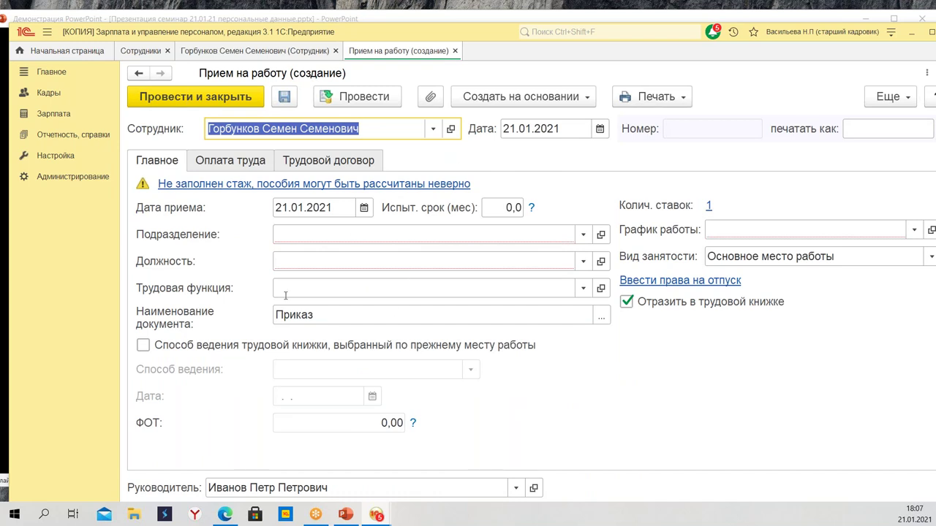
{"action": "left_click", "coordinate": [304, 236]}
{"action": "left_click", "coordinate": [333, 278]}
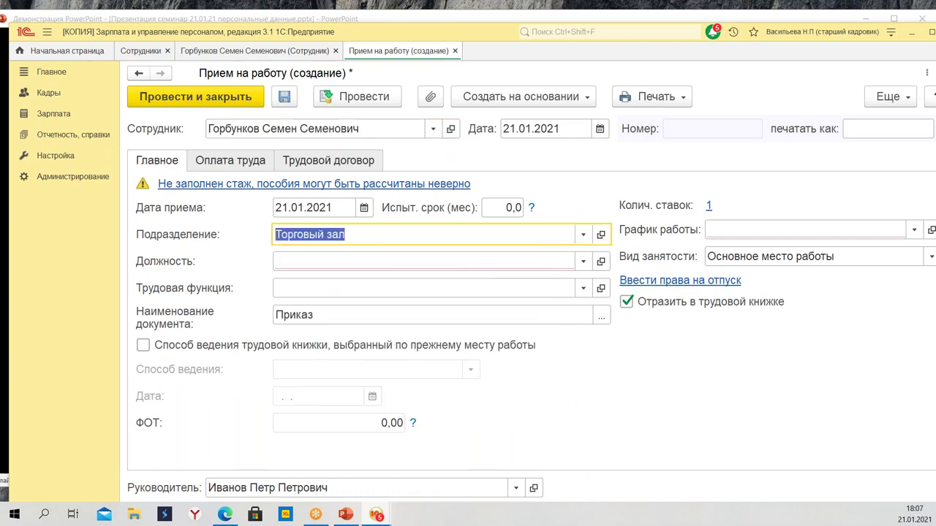
{"action": "left_click", "coordinate": [318, 261]}
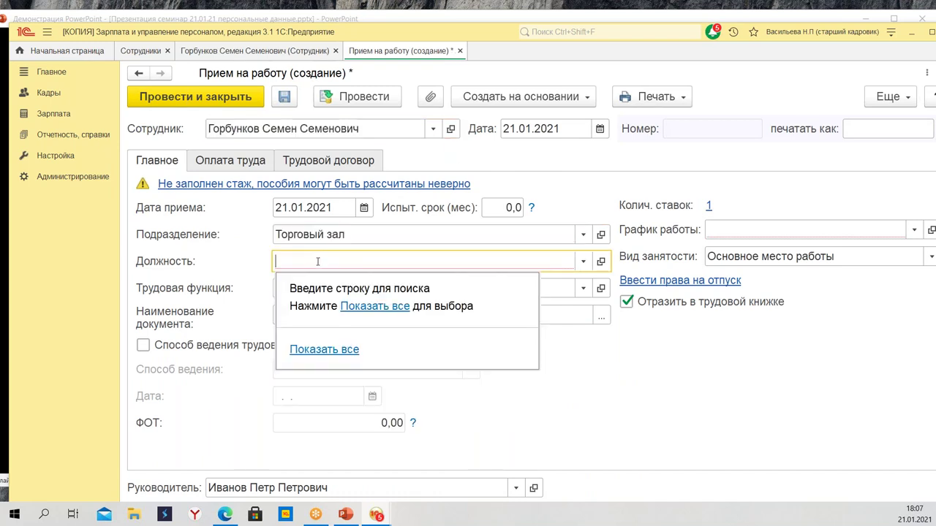
{"action": "left_click", "coordinate": [368, 307]}
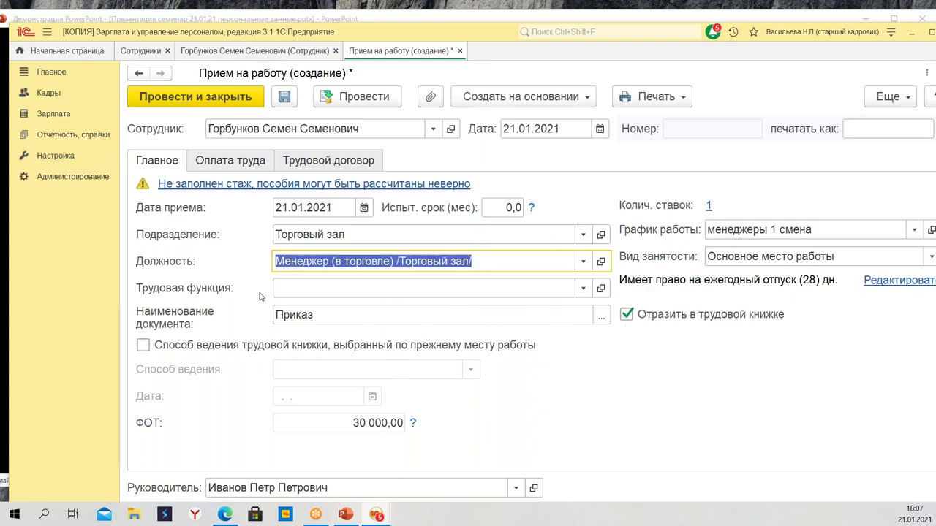
{"action": "left_click", "coordinate": [324, 162]}
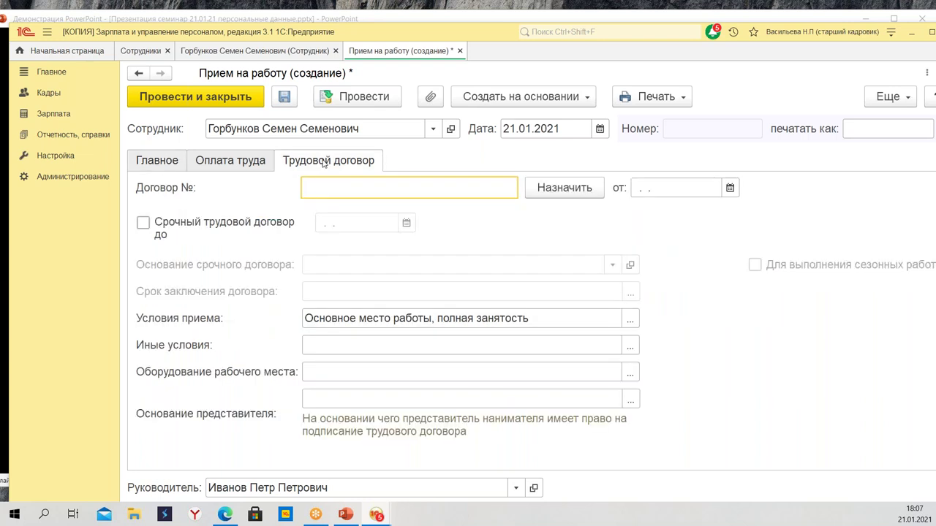
{"action": "left_click", "coordinate": [194, 101]}
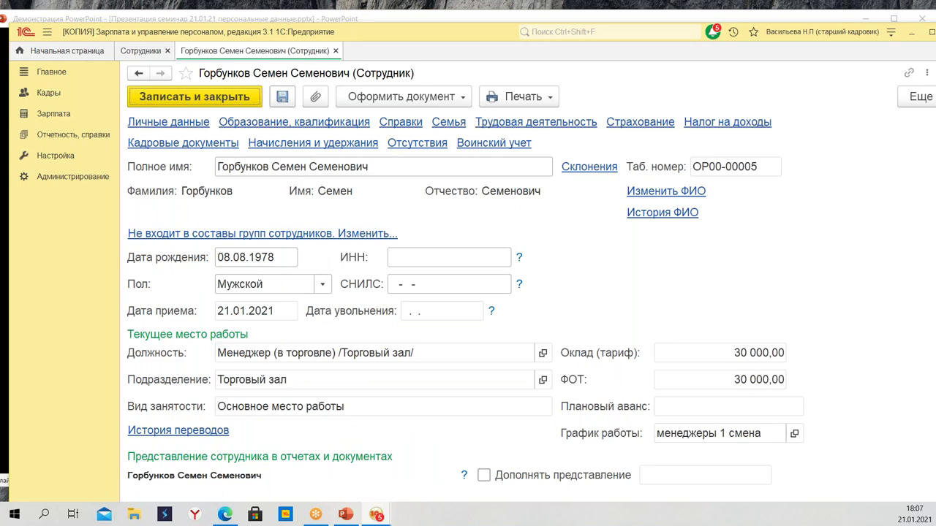
{"action": "left_click", "coordinate": [221, 99]}
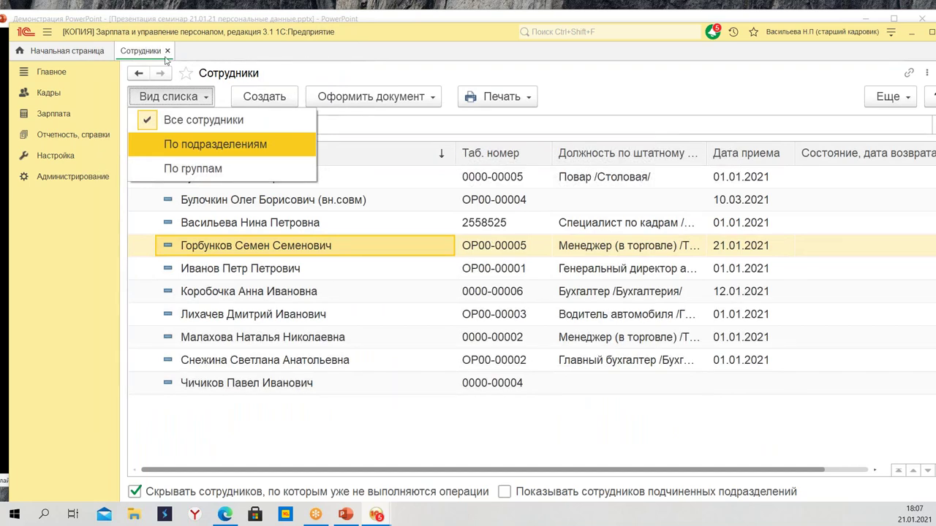
Keep the list showing all employees and go to Кадры > Физические лица
{"action": "key", "text": "Up"}
{"action": "key", "text": "Return"}
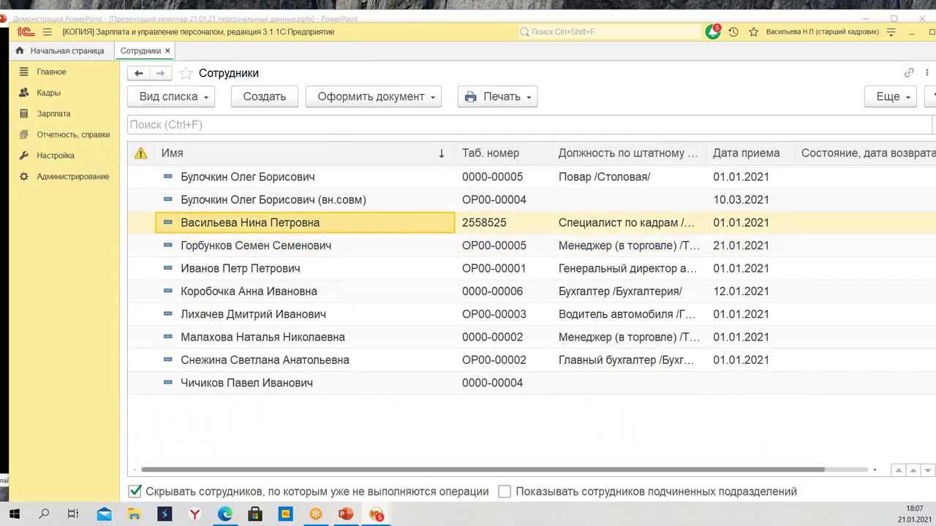
{"action": "left_click", "coordinate": [54, 95]}
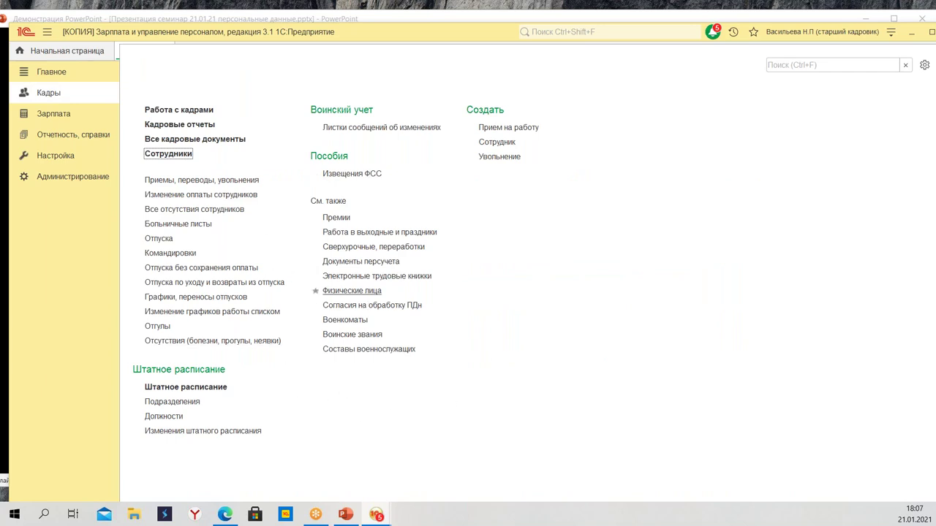
{"action": "left_click", "coordinate": [361, 293]}
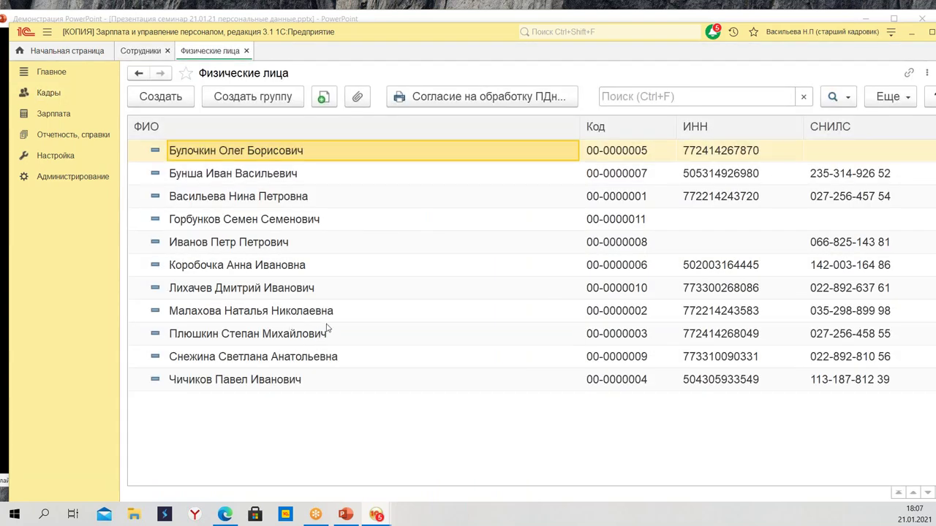
Compare the new employee's Физическое лицо card with the first individual's, then reopen his
{"action": "left_click", "coordinate": [293, 219]}
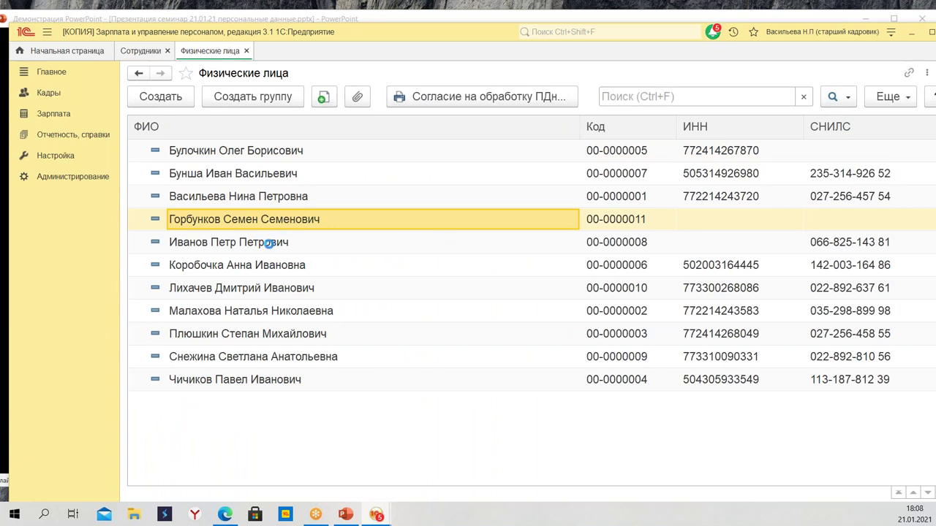
{"action": "key", "text": "Return"}
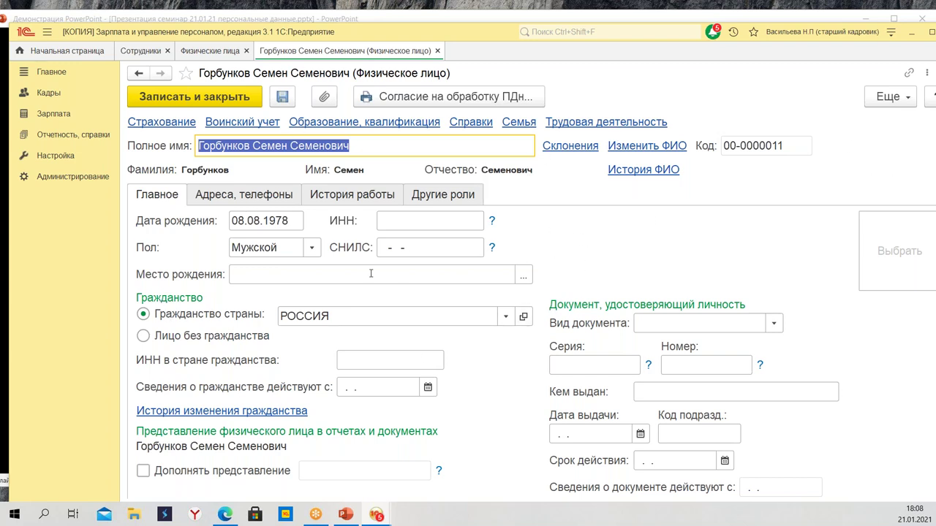
{"action": "left_click", "coordinate": [438, 51]}
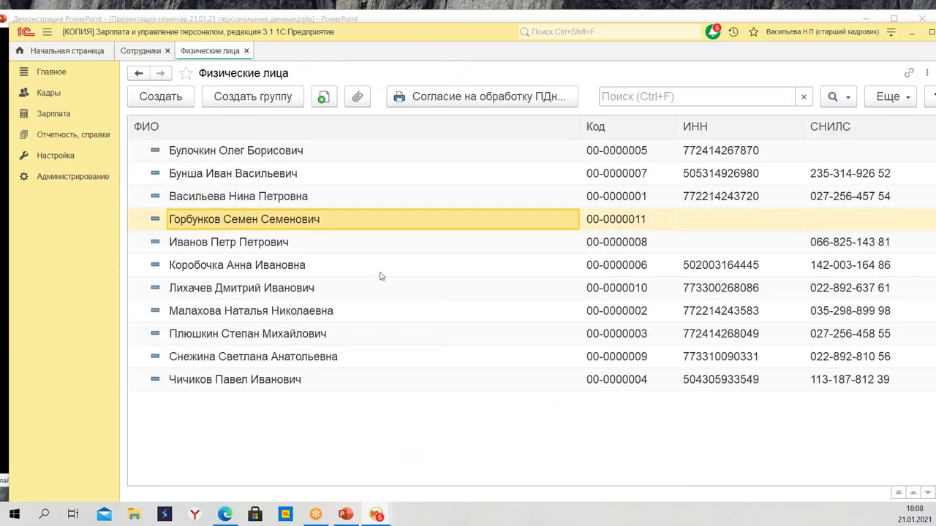
{"action": "left_click", "coordinate": [281, 159]}
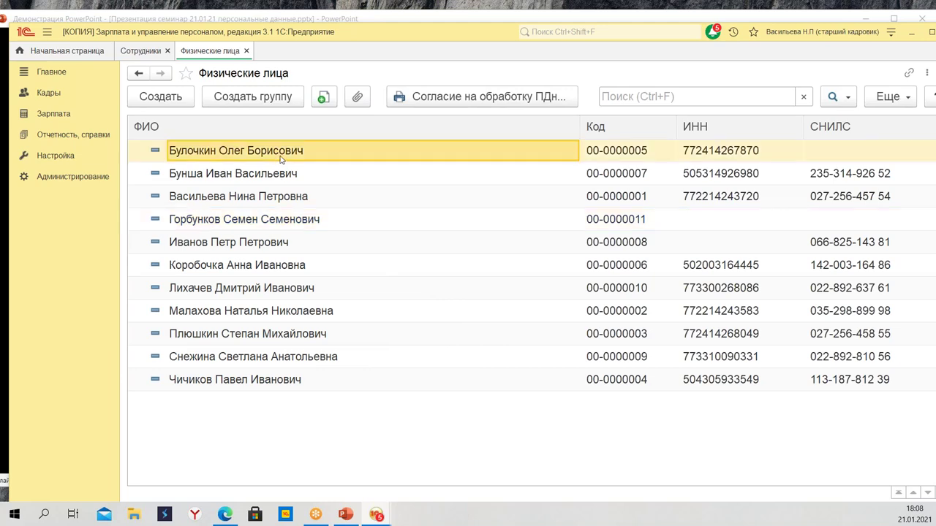
{"action": "double_click", "coordinate": [280, 158]}
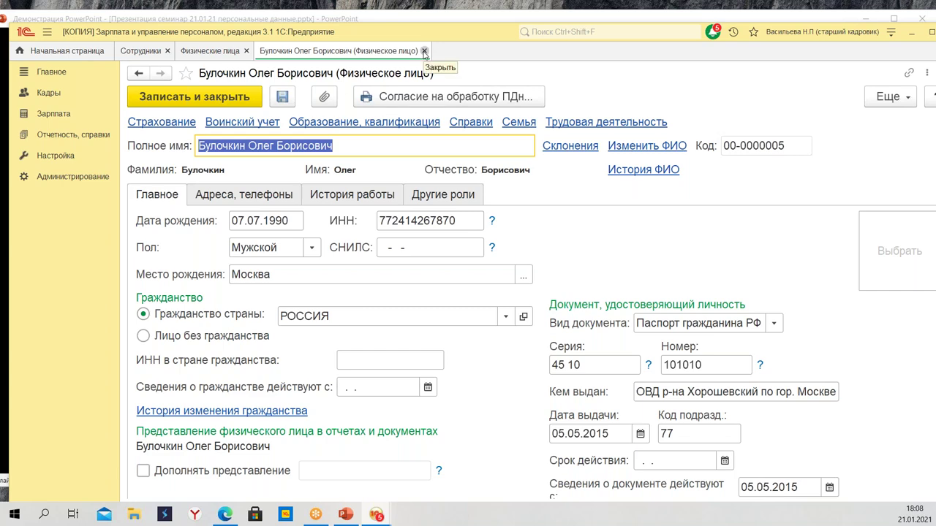
{"action": "left_click", "coordinate": [424, 51]}
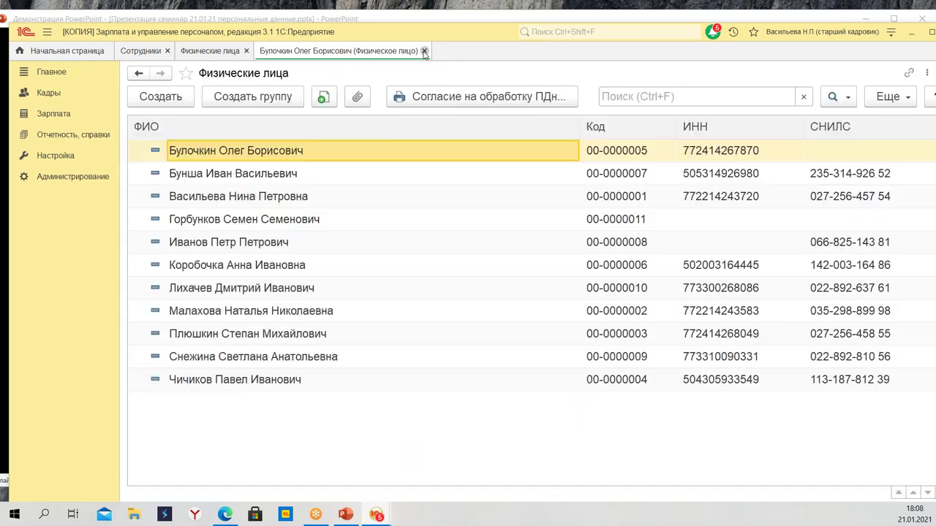
{"action": "double_click", "coordinate": [276, 228]}
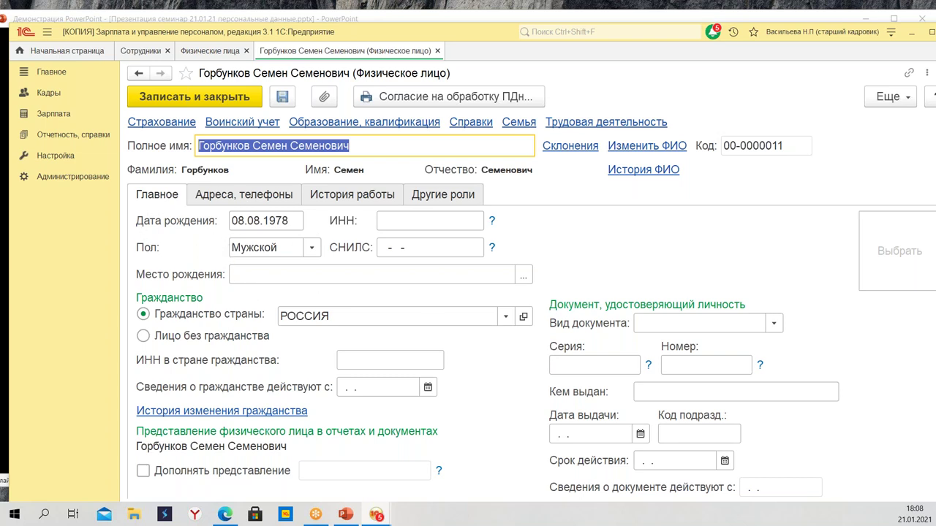
Set the individual's birthplace to Москва
{"action": "left_click", "coordinate": [524, 275]}
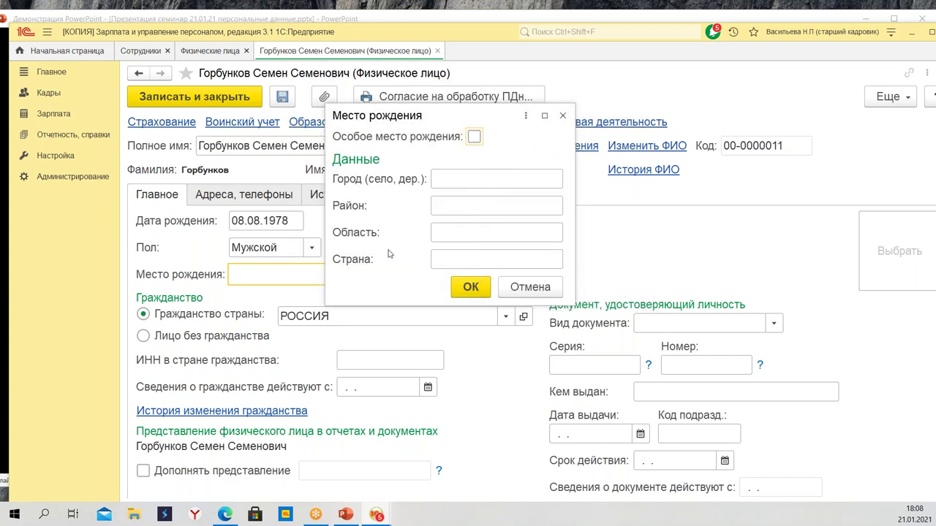
{"action": "left_click", "coordinate": [455, 183]}
{"action": "type", "text": "Москва"}
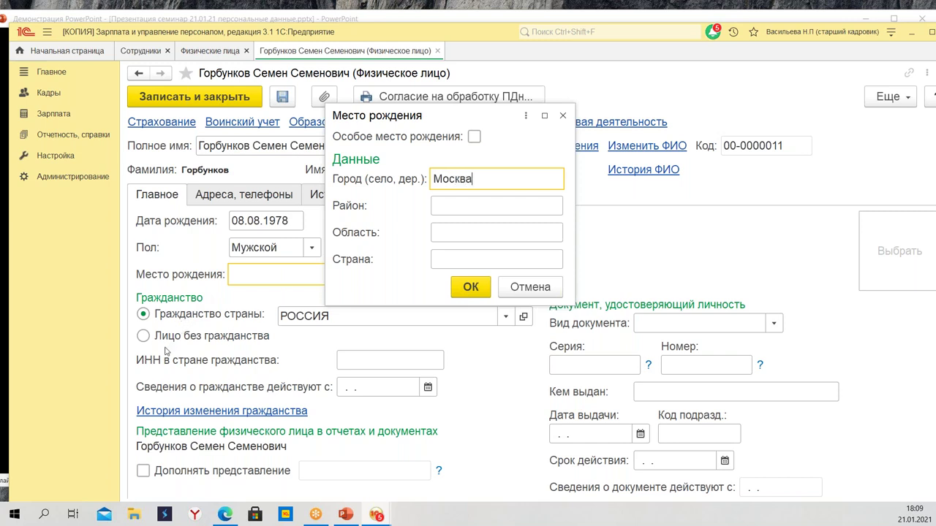
{"action": "left_click", "coordinate": [476, 294]}
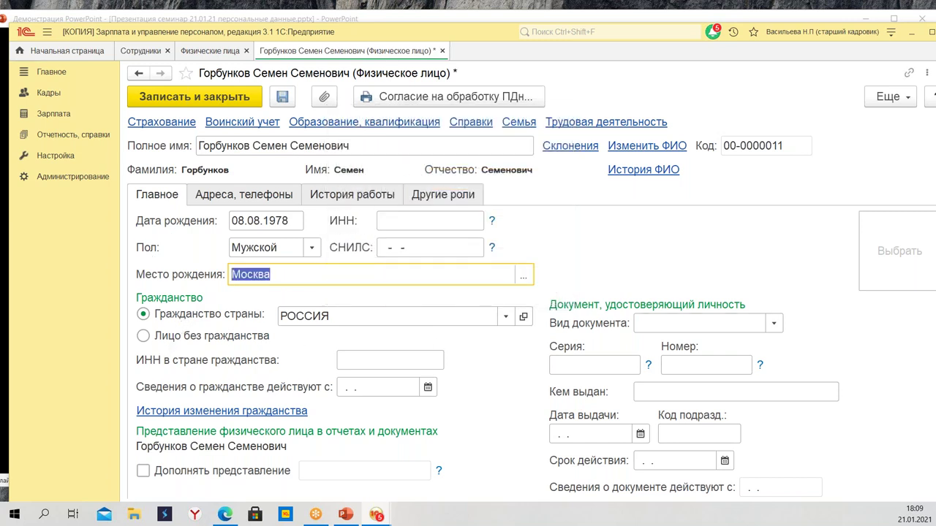
{"action": "scroll", "coordinate": [386, 314], "scroll_direction": "down", "scroll_amount": 1}
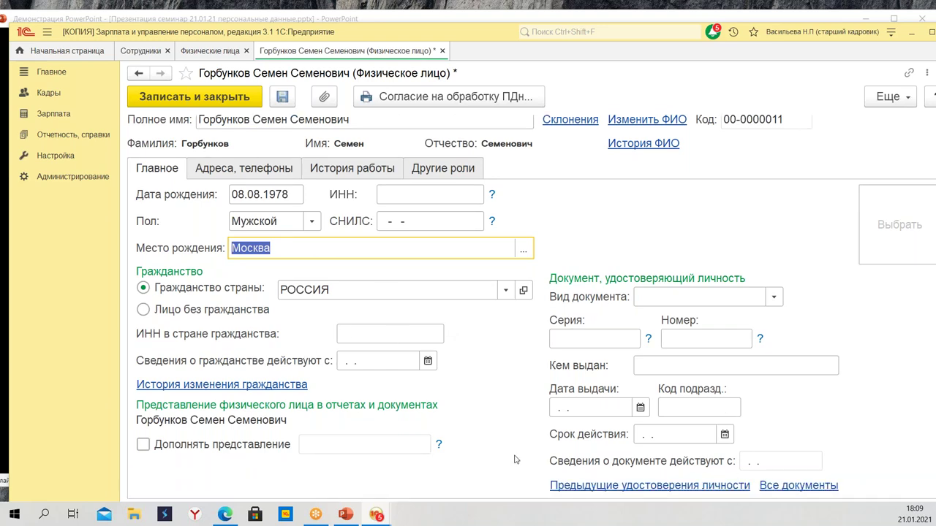
Enter a Паспорт гражданина РФ with its series and number, issued by УВД on 03.03.2003, code 552
{"action": "left_click", "coordinate": [686, 300]}
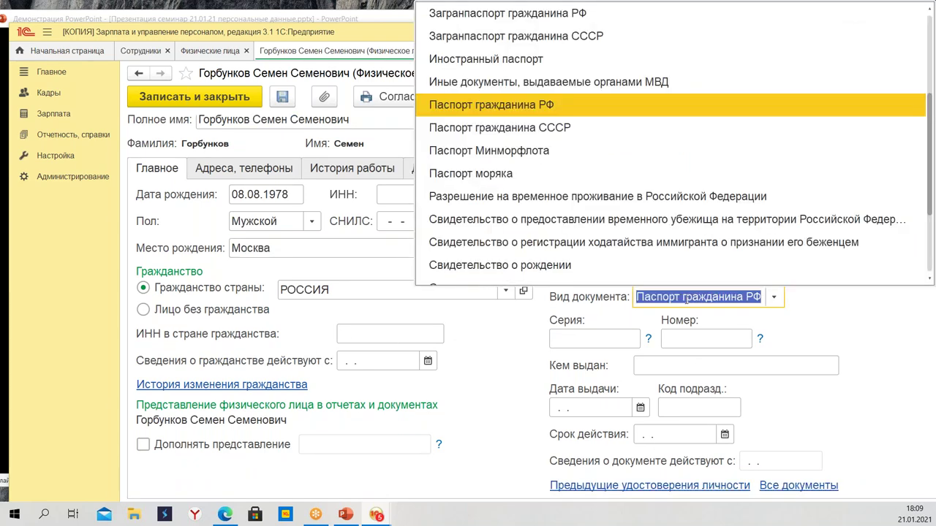
{"action": "left_click", "coordinate": [583, 354]}
{"action": "key", "text": "Tab"}
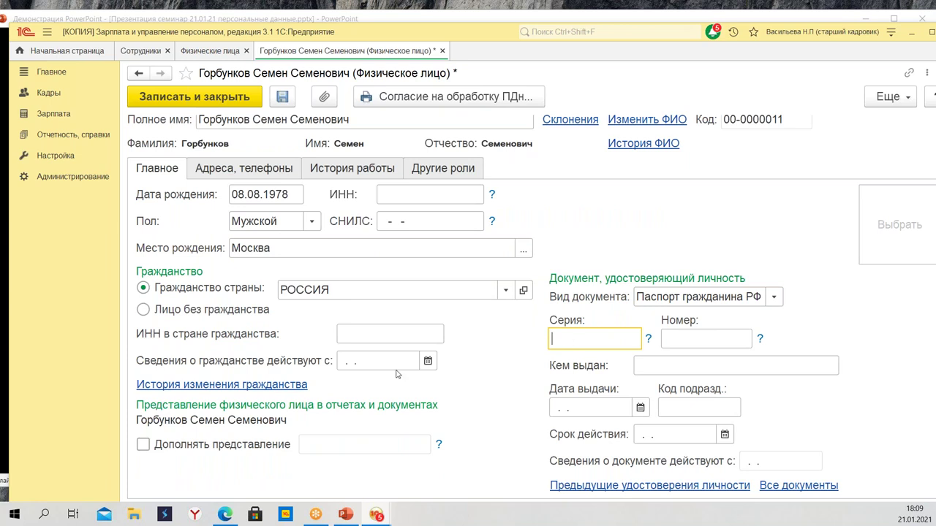
{"action": "key", "text": "Tab"}
{"action": "key", "text": "Tab"}
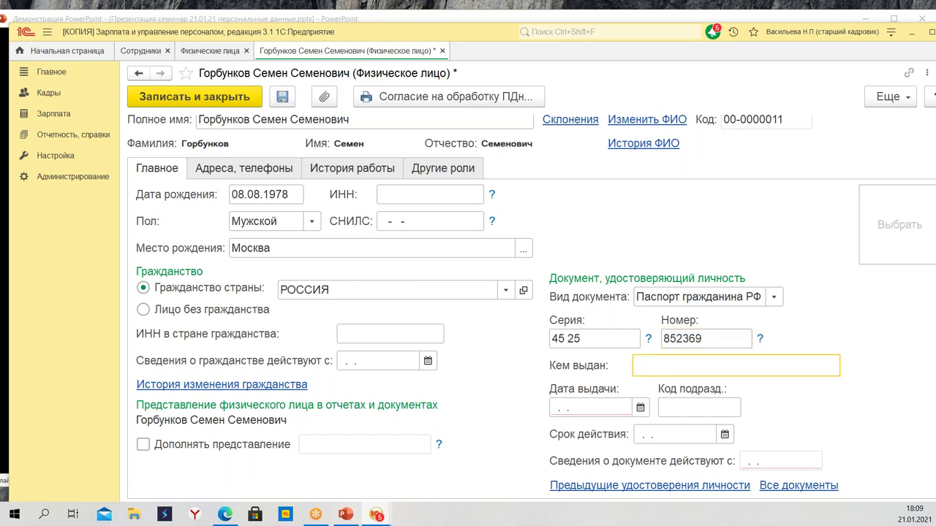
{"action": "type", "text": "УВД"}
{"action": "key", "text": "Tab"}
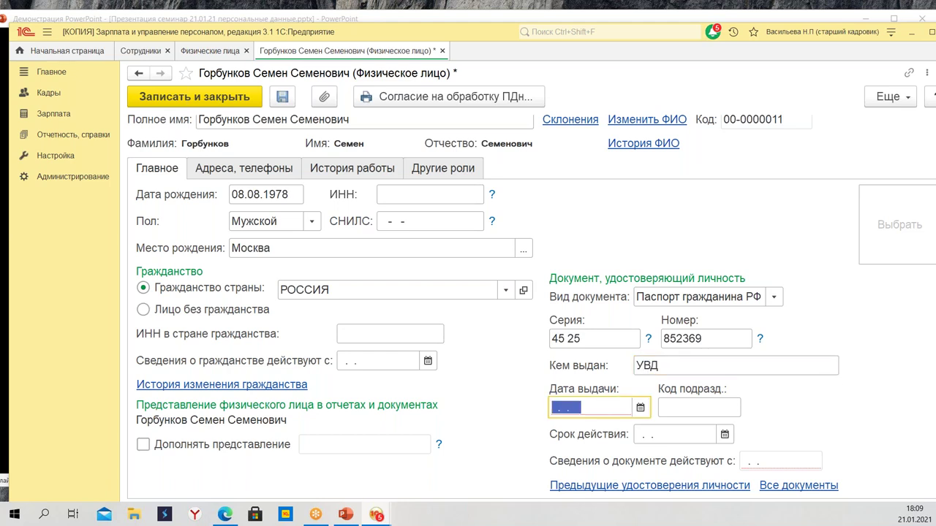
{"action": "type", "text": "0303"}
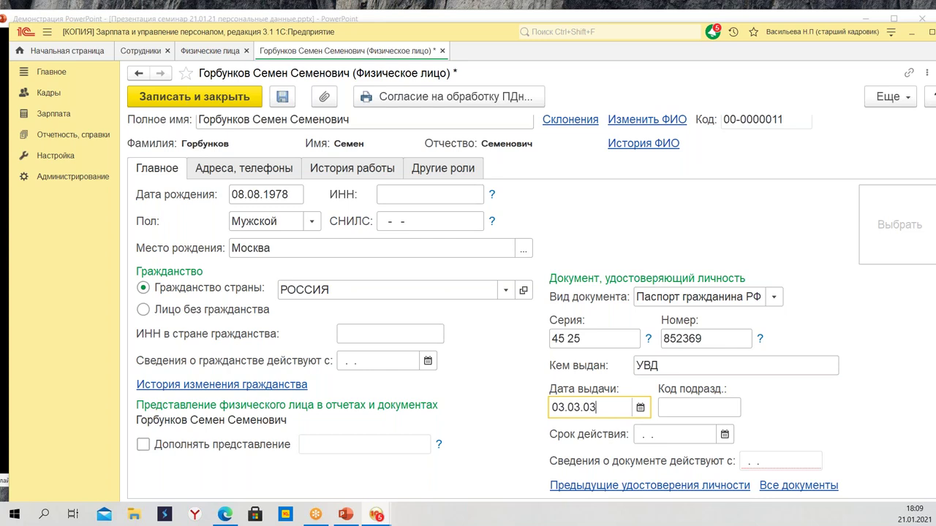
{"action": "key", "text": "Tab"}
{"action": "type", "text": "552"}
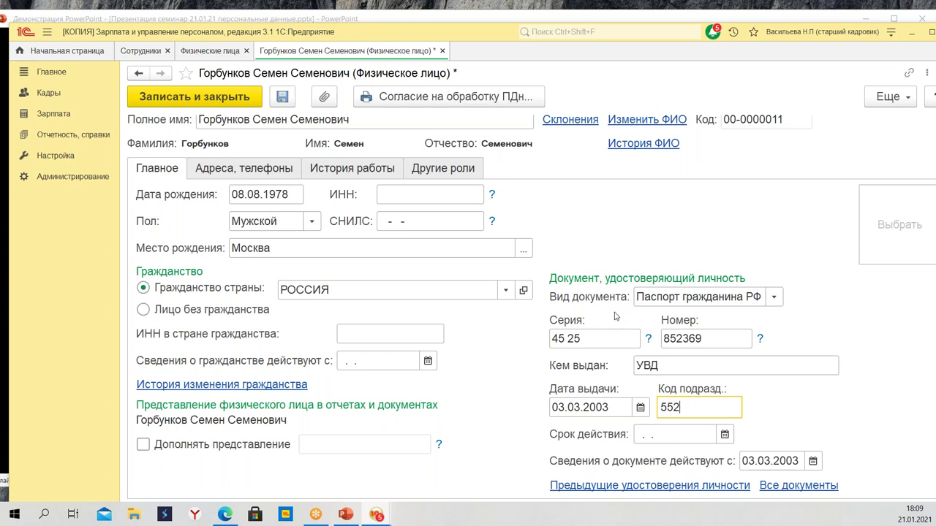
{"action": "left_click_drag", "start_coordinate": [444, 36], "coordinate": [407, 31]}
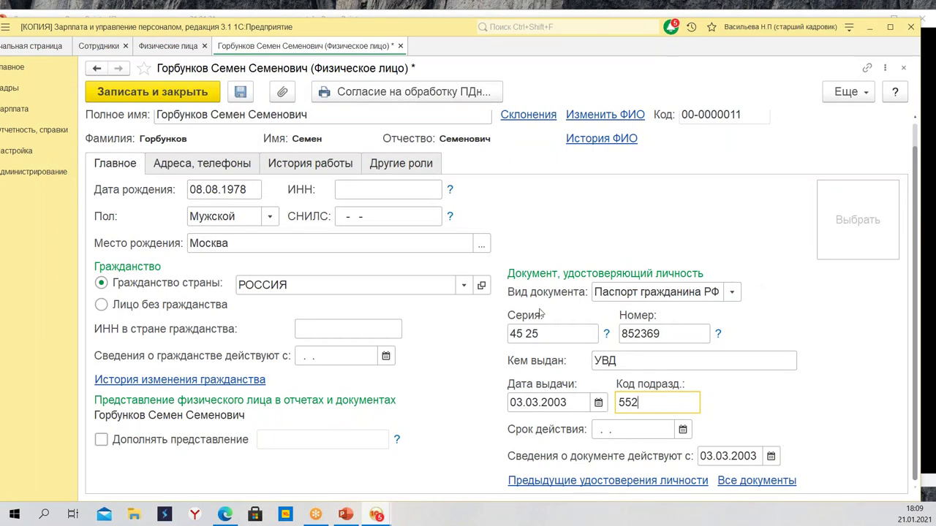
Skip adding a photo and review the Адреса, телефоны and История работы tabs
{"action": "left_click", "coordinate": [861, 238]}
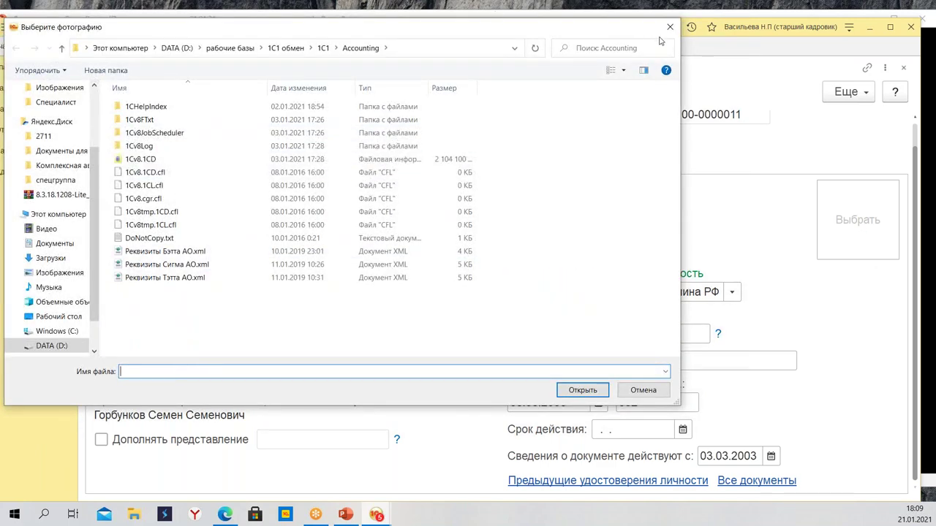
{"action": "left_click", "coordinate": [669, 27]}
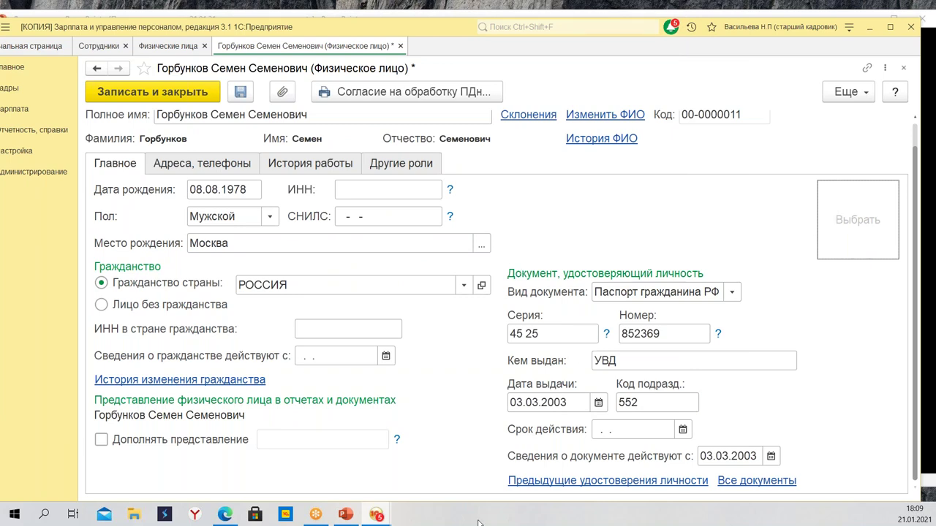
{"action": "scroll", "coordinate": [391, 334], "scroll_direction": "up", "scroll_amount": 1}
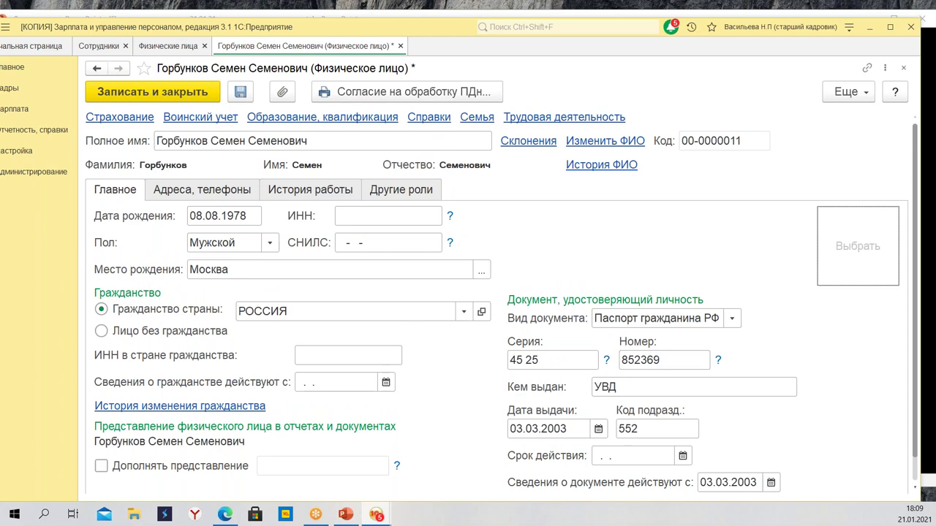
{"action": "left_click", "coordinate": [193, 191]}
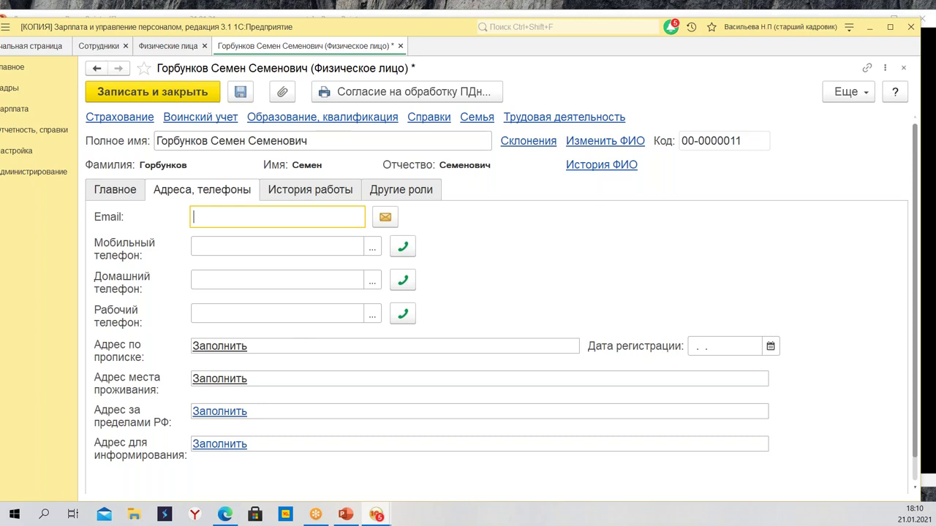
{"action": "left_click", "coordinate": [310, 190]}
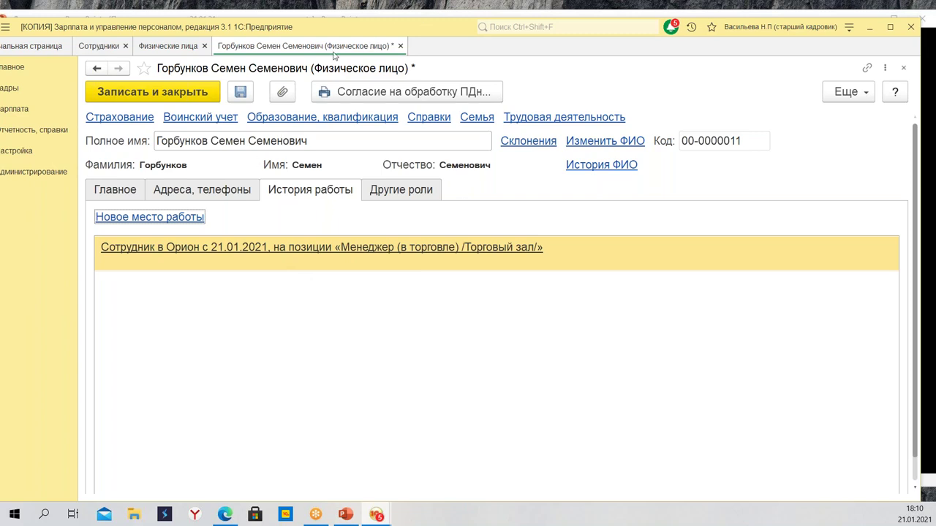
Open the first individual's card and review his Повар job history and Другие роли
{"action": "left_click", "coordinate": [161, 48]}
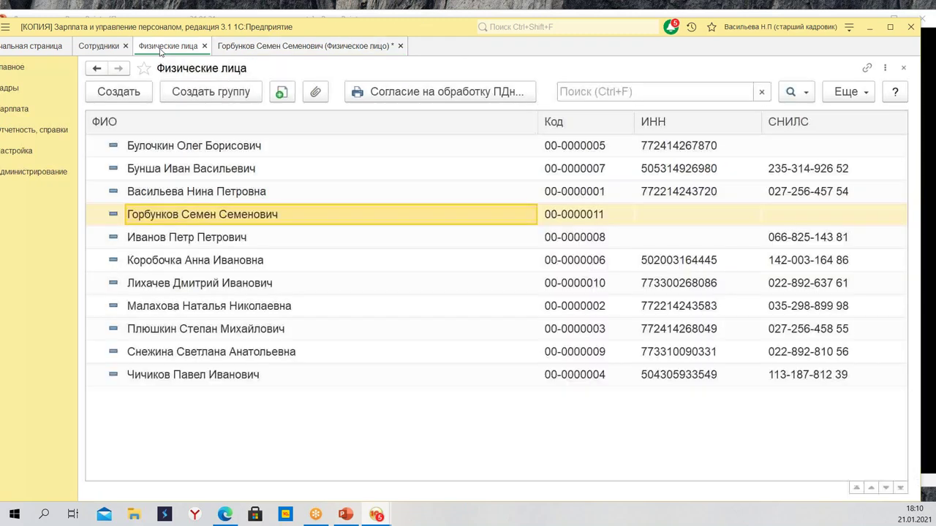
{"action": "left_click", "coordinate": [272, 152]}
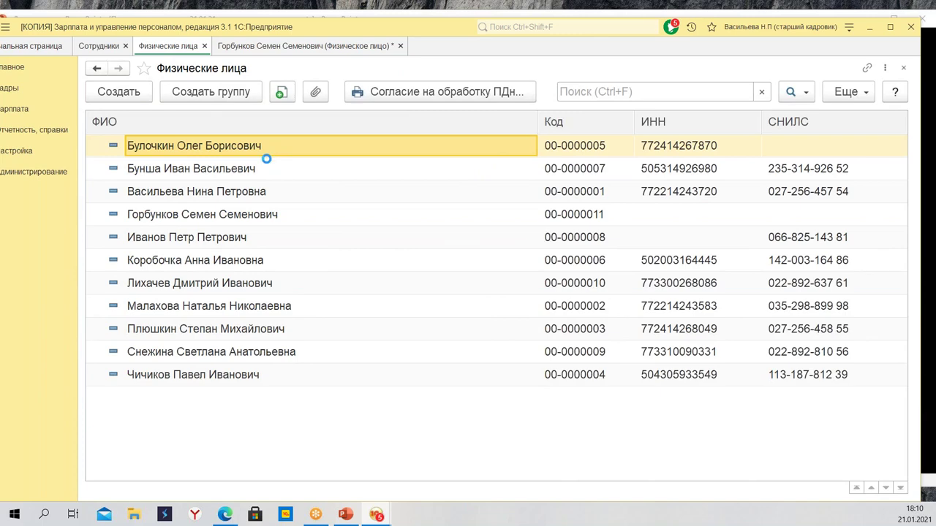
{"action": "double_click", "coordinate": [267, 157]}
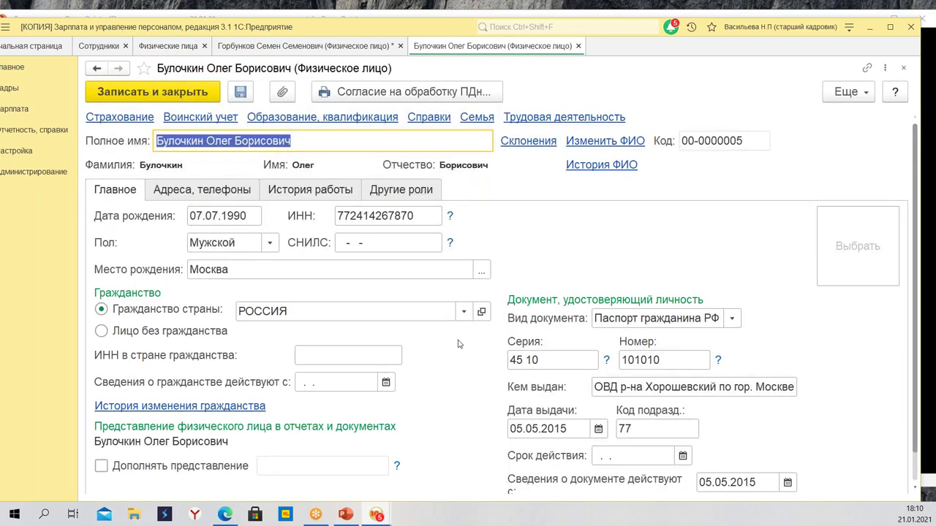
{"action": "left_click", "coordinate": [314, 192]}
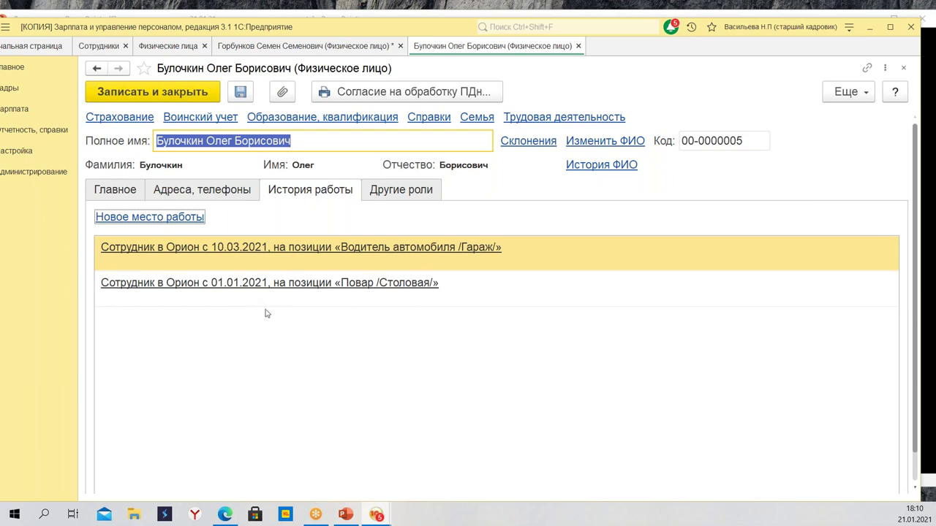
{"action": "left_click", "coordinate": [256, 286]}
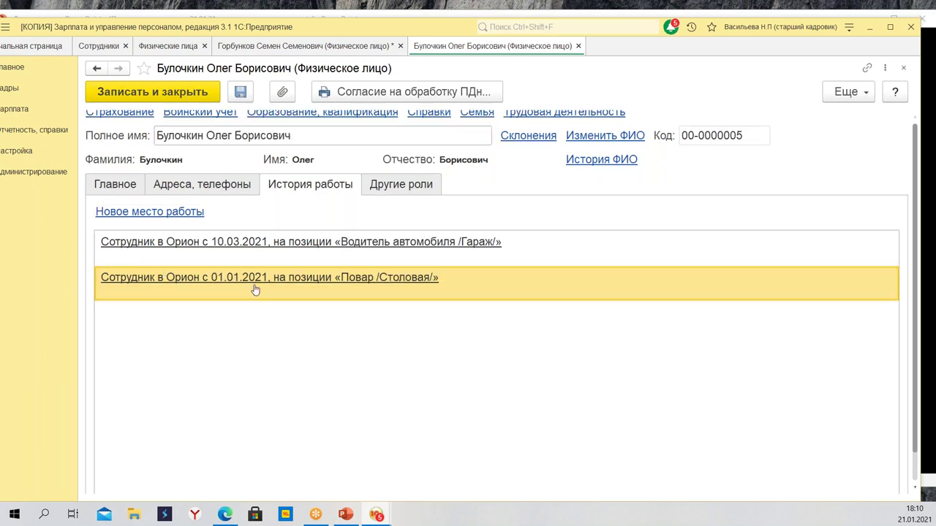
{"action": "scroll", "coordinate": [411, 285], "scroll_direction": "up", "scroll_amount": 1}
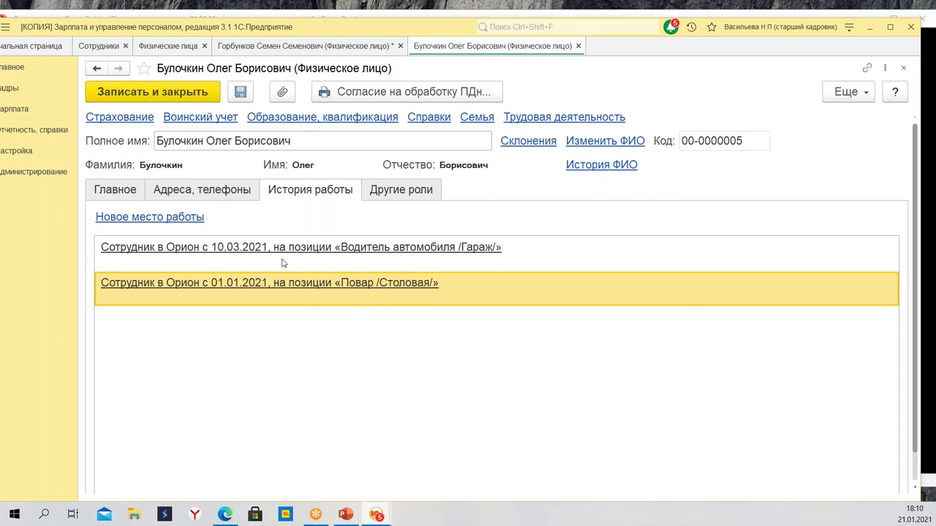
{"action": "left_click", "coordinate": [378, 194]}
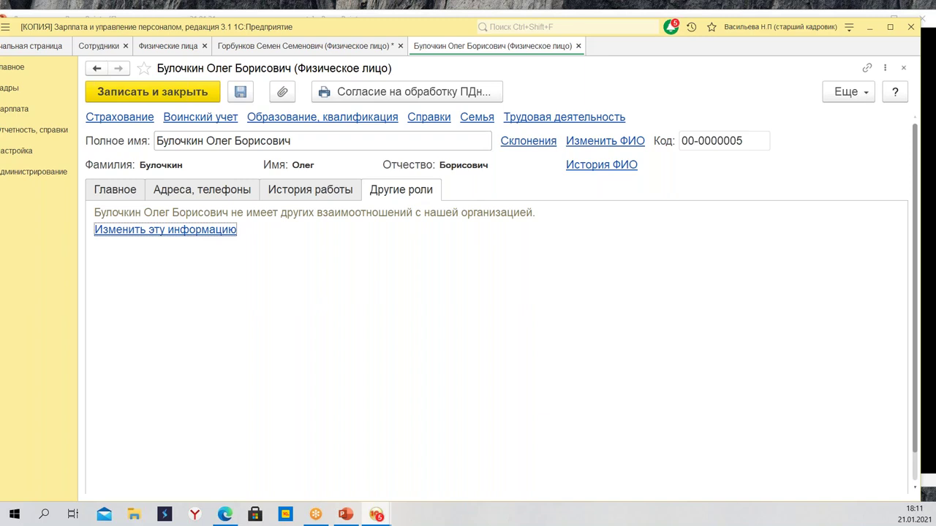
{"action": "key", "text": "alt+Tab"}
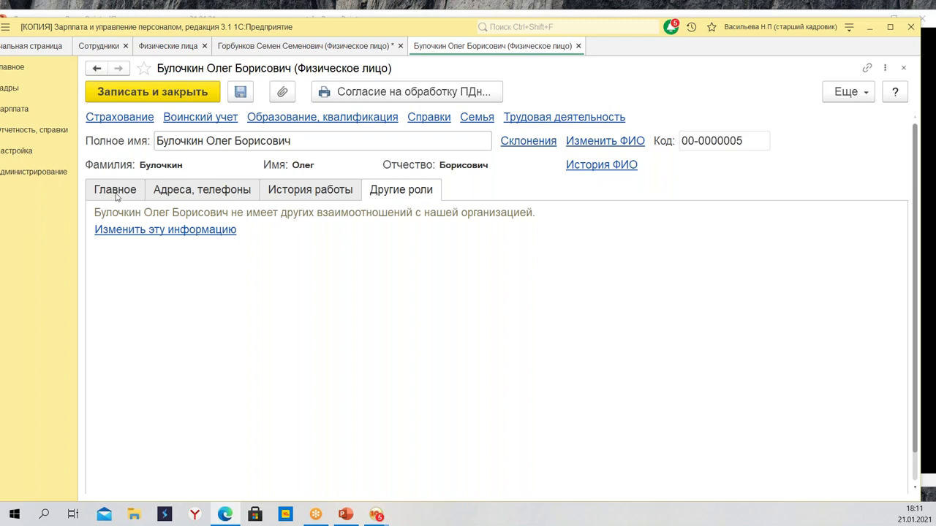
{"action": "left_click", "coordinate": [204, 231]}
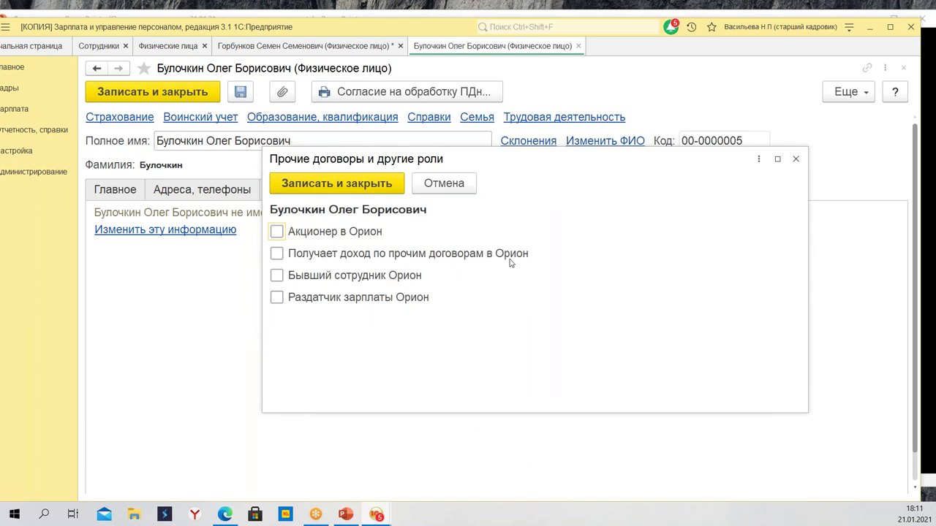
{"action": "left_click", "coordinate": [795, 159]}
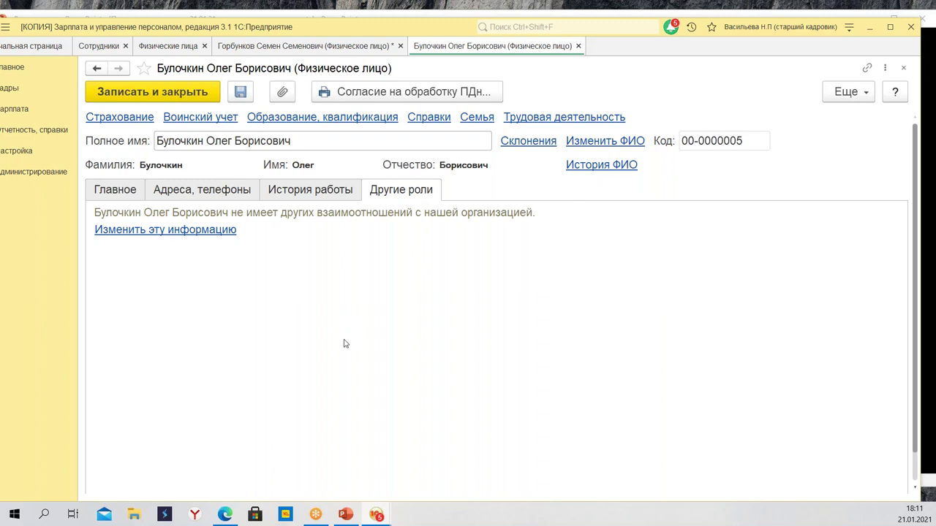
Open his Страхование details, keeping the insured status Граждане РФ
{"action": "left_click", "coordinate": [127, 123]}
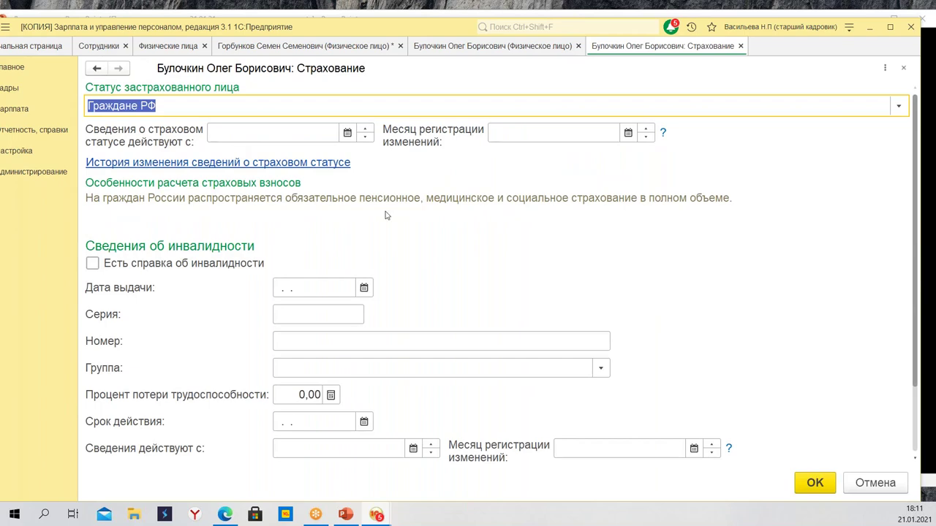
{"action": "left_click", "coordinate": [899, 106]}
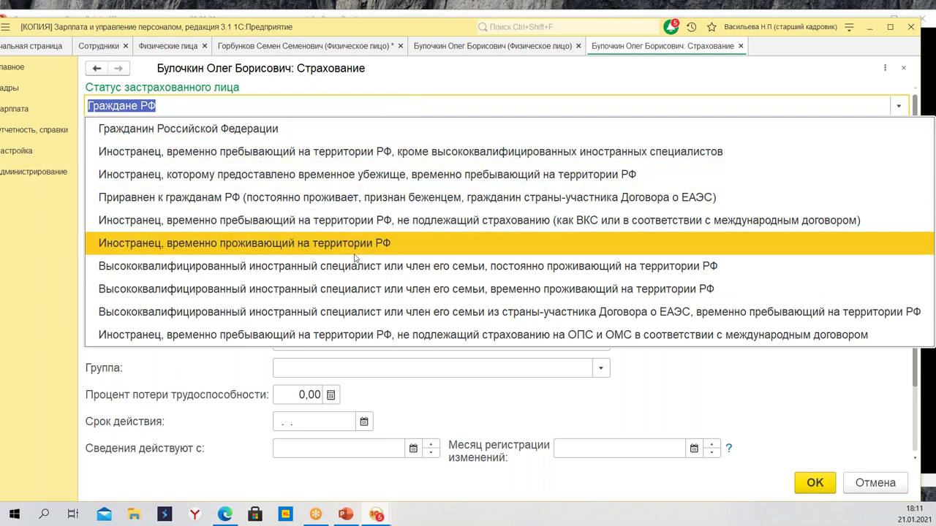
{"action": "left_click", "coordinate": [411, 76]}
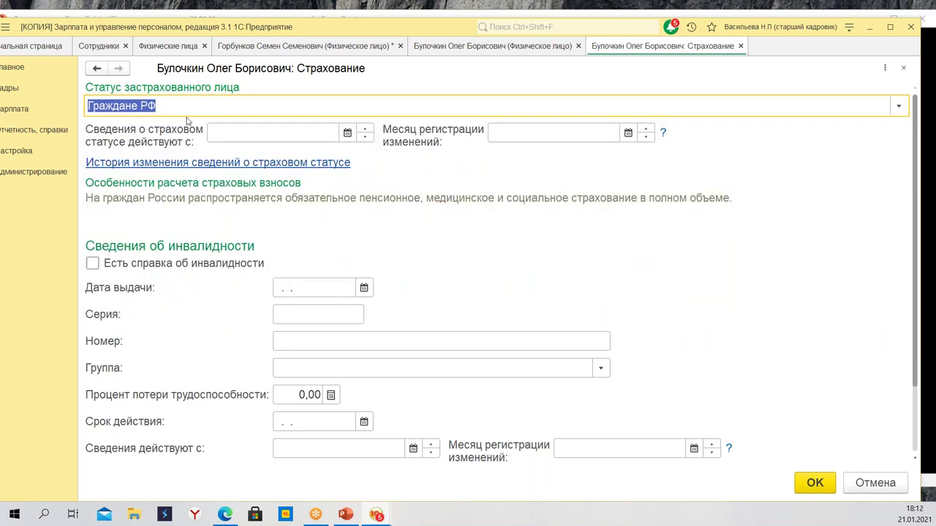
{"action": "scroll", "coordinate": [302, 225], "scroll_direction": "down", "scroll_amount": 3}
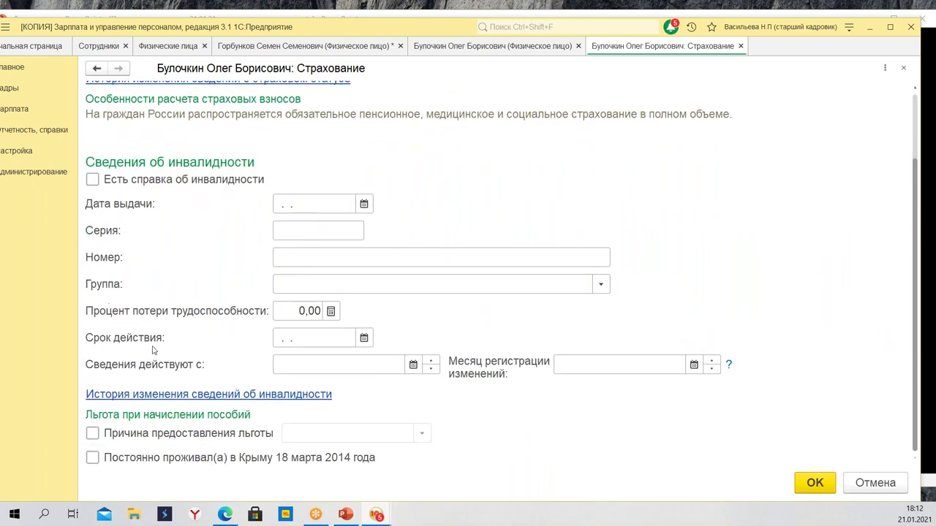
Leave the disability certificate and benefit reason unchecked, then close the Страхование form
{"action": "left_click", "coordinate": [92, 179]}
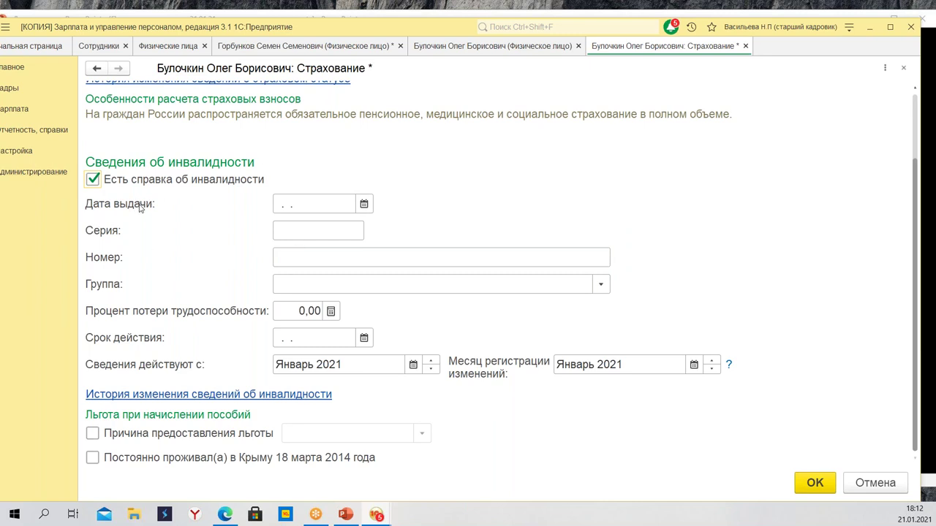
{"action": "left_click", "coordinate": [93, 180]}
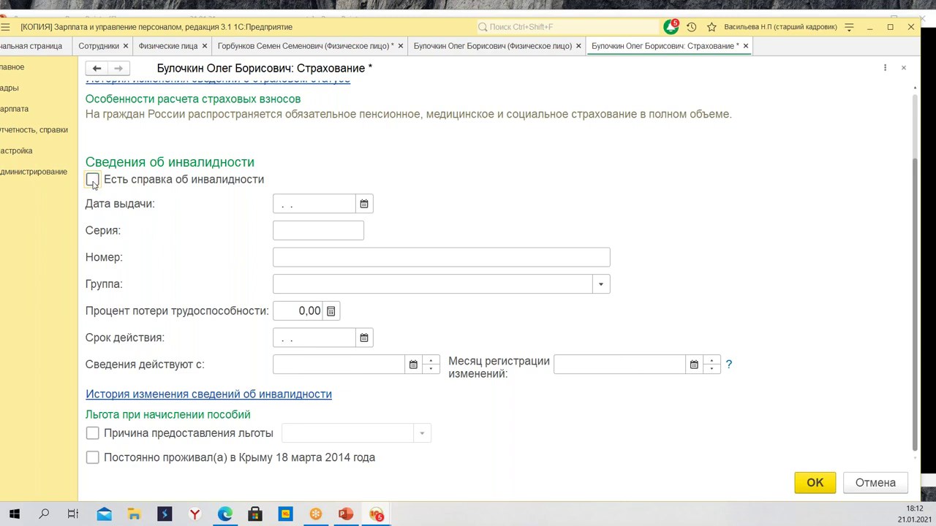
{"action": "left_click", "coordinate": [93, 180]}
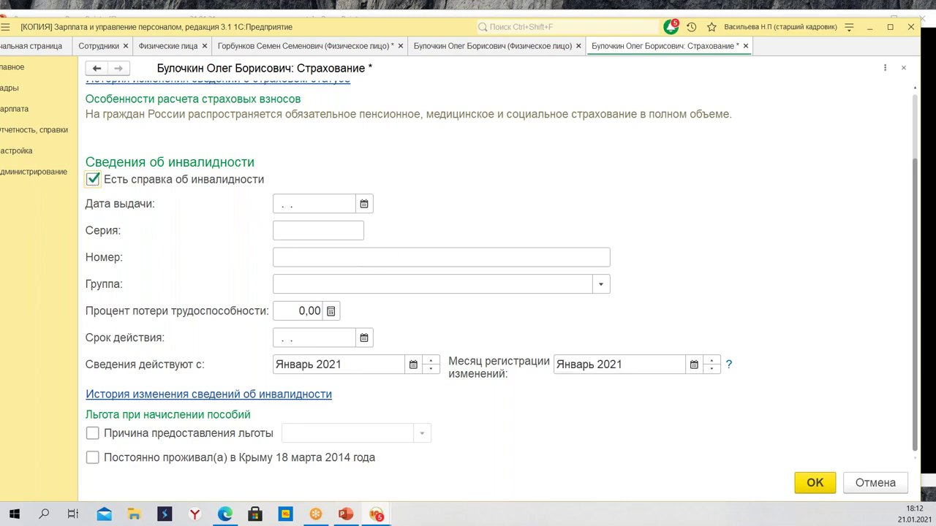
{"action": "left_click", "coordinate": [93, 180]}
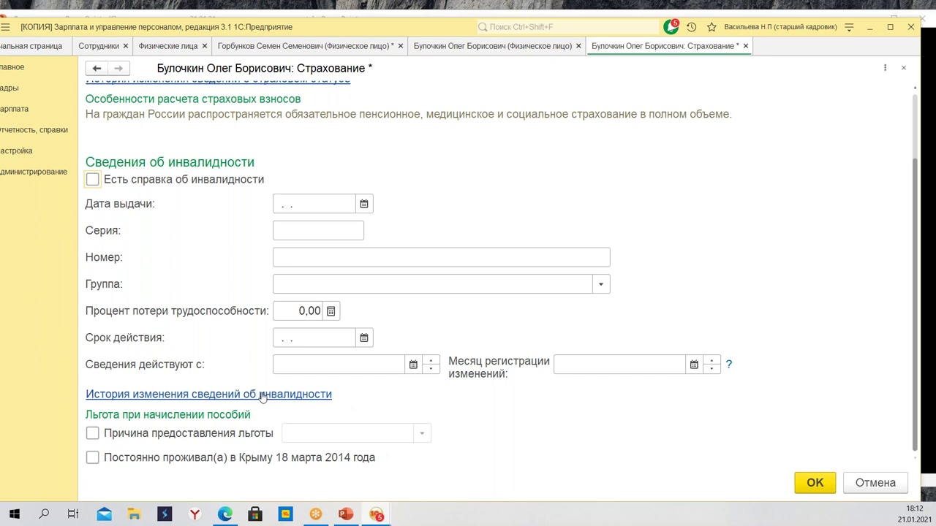
{"action": "left_click", "coordinate": [212, 435]}
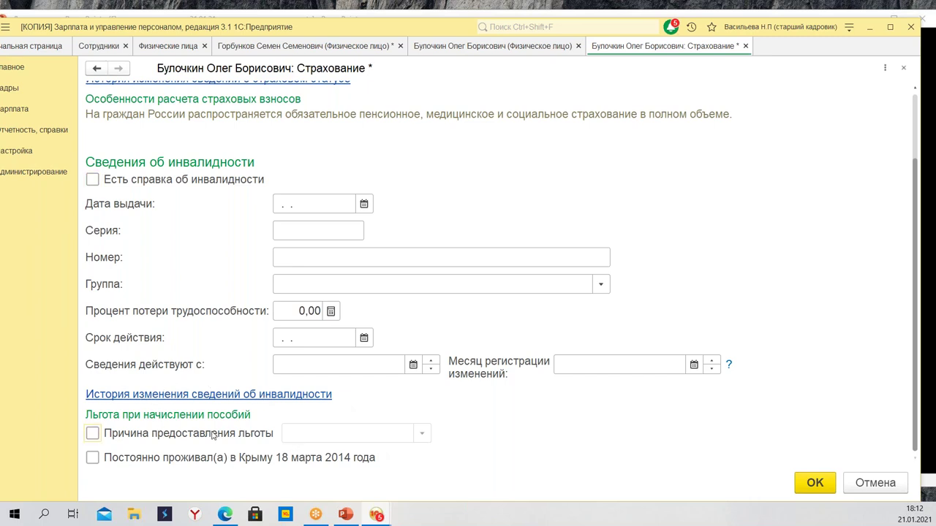
{"action": "left_click", "coordinate": [423, 434]}
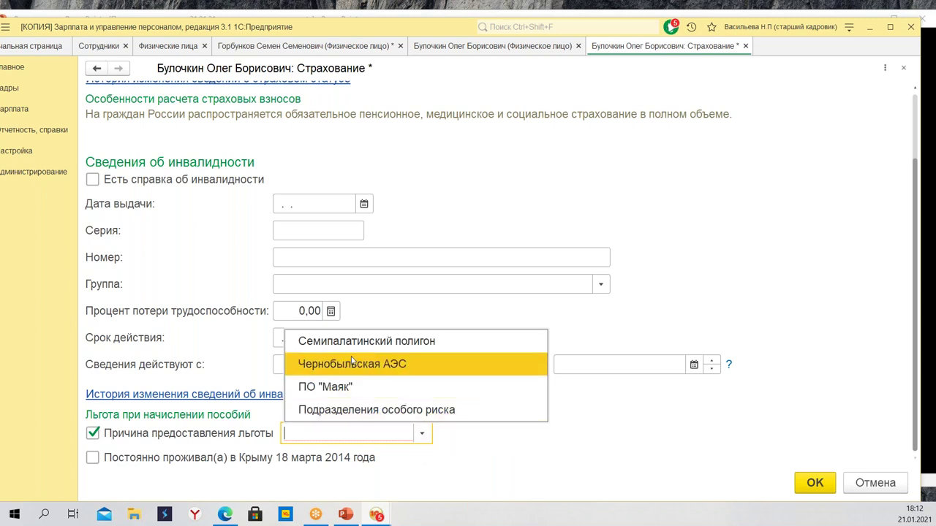
{"action": "left_click", "coordinate": [94, 434]}
{"action": "left_click", "coordinate": [93, 434]}
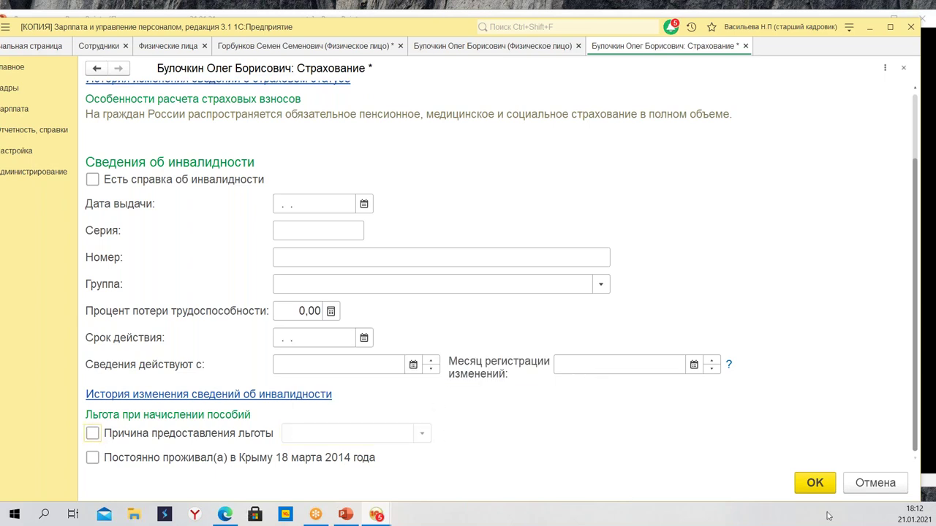
{"action": "left_click", "coordinate": [813, 482]}
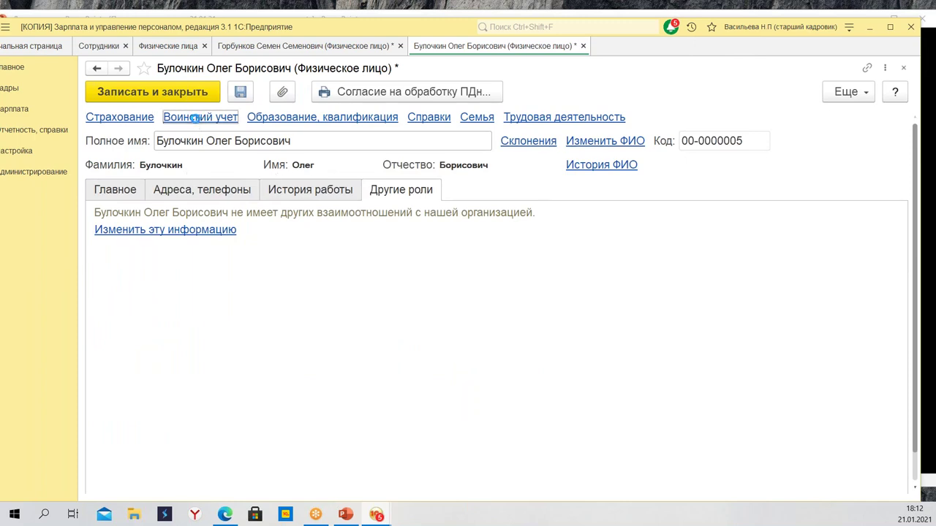
Record the person as Военнообязанный, Старший лейтенант, Младшие офицеры, ВУС 55223, fitness А
{"action": "left_click", "coordinate": [198, 118]}
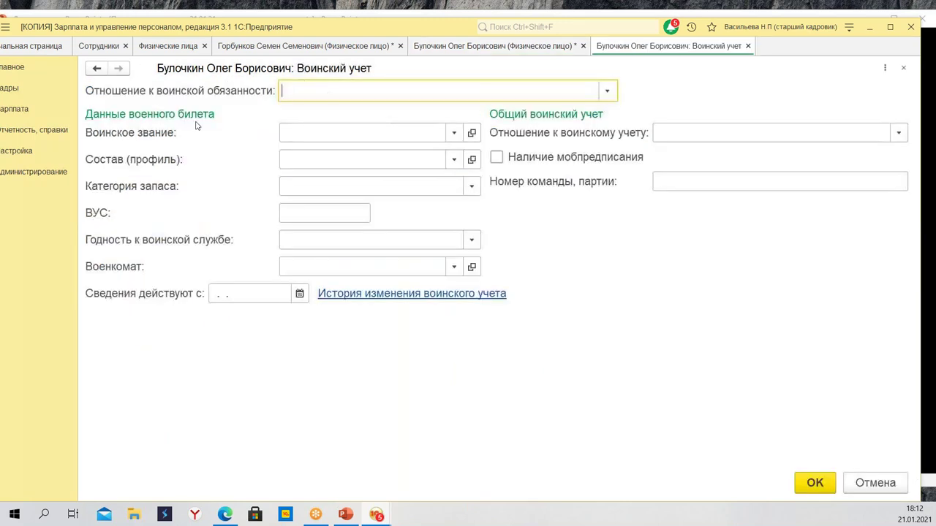
{"action": "left_click", "coordinate": [607, 91]}
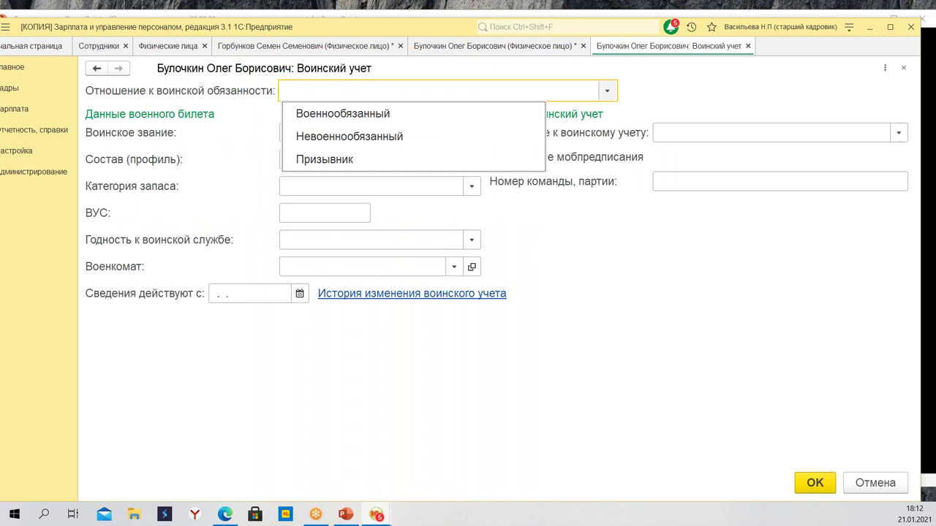
{"action": "left_click", "coordinate": [431, 115]}
{"action": "left_click", "coordinate": [408, 135]}
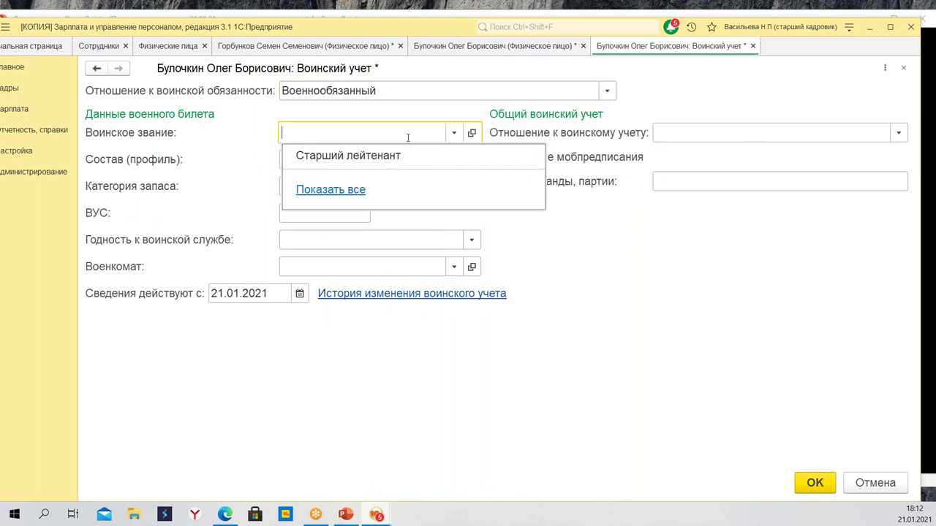
{"action": "left_click", "coordinate": [414, 156]}
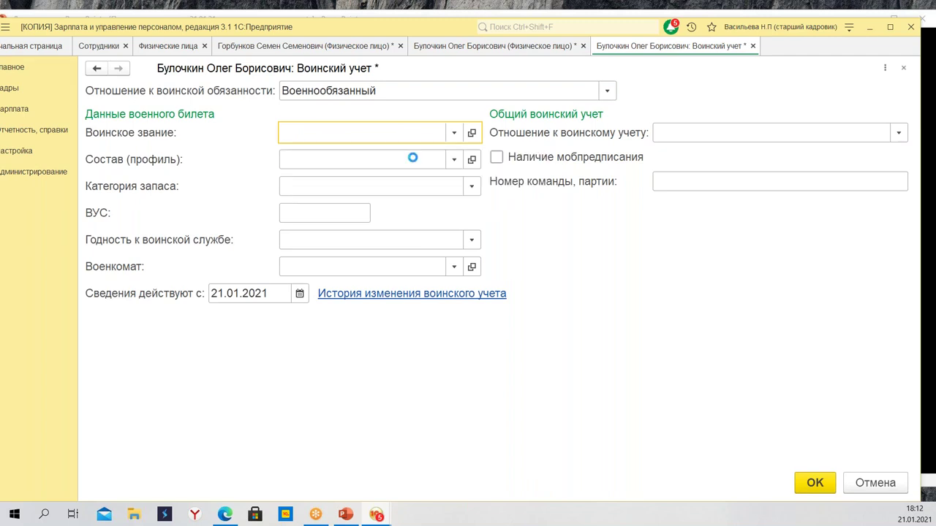
{"action": "left_click", "coordinate": [377, 159]}
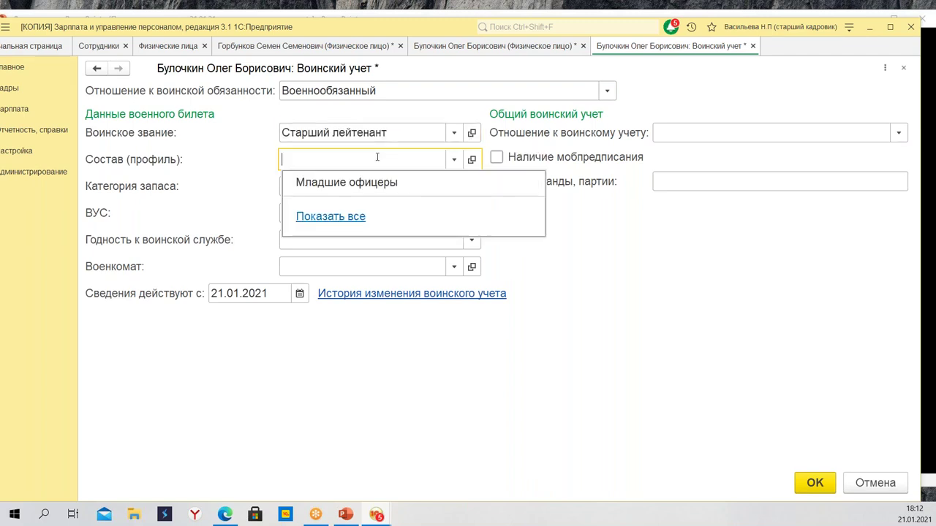
{"action": "left_click", "coordinate": [374, 184]}
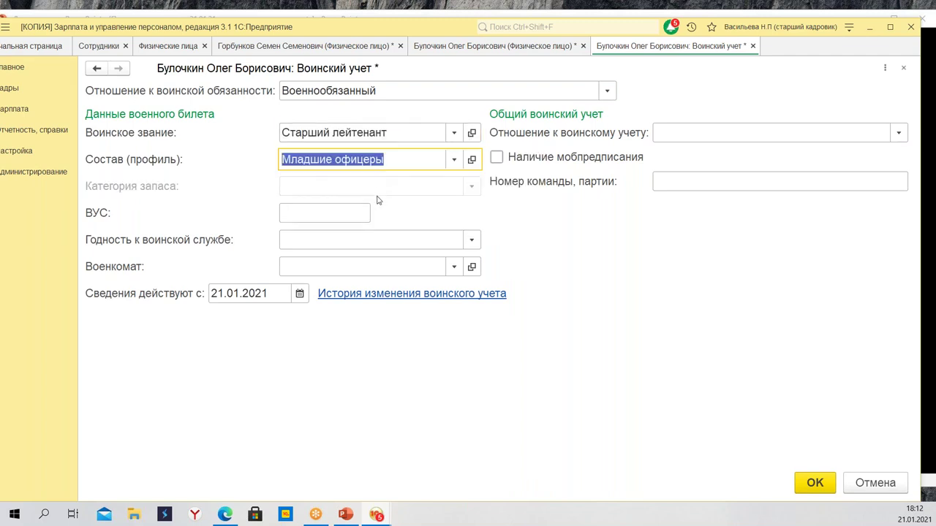
{"action": "left_click", "coordinate": [335, 218]}
{"action": "type", "text": "55223"}
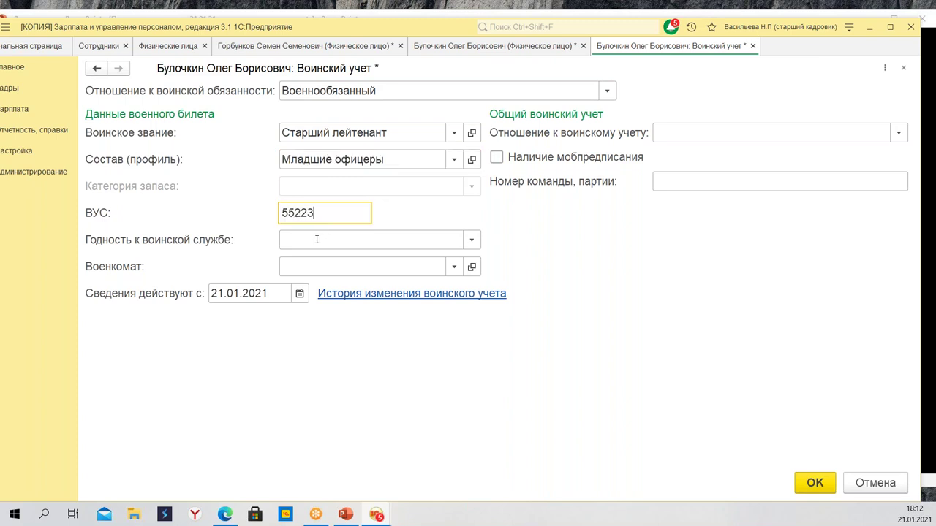
{"action": "left_click", "coordinate": [373, 240]}
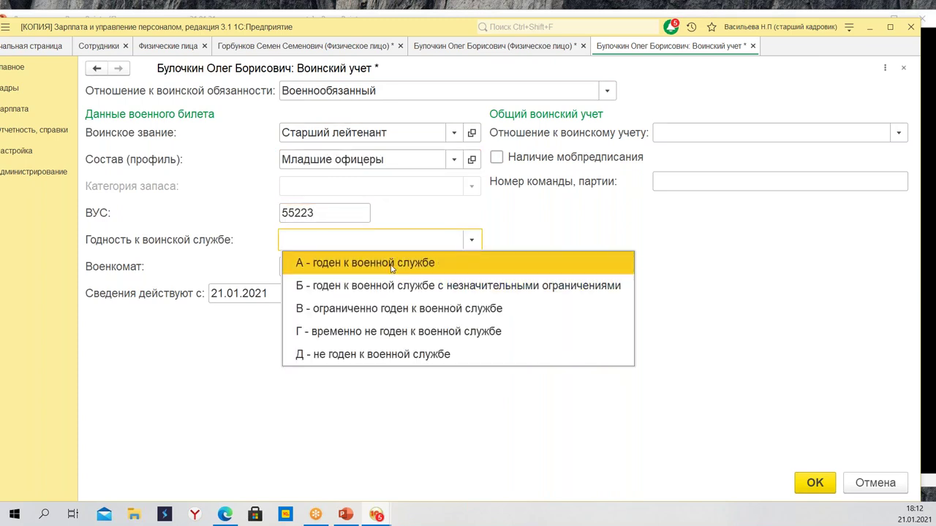
{"action": "left_click", "coordinate": [387, 263]}
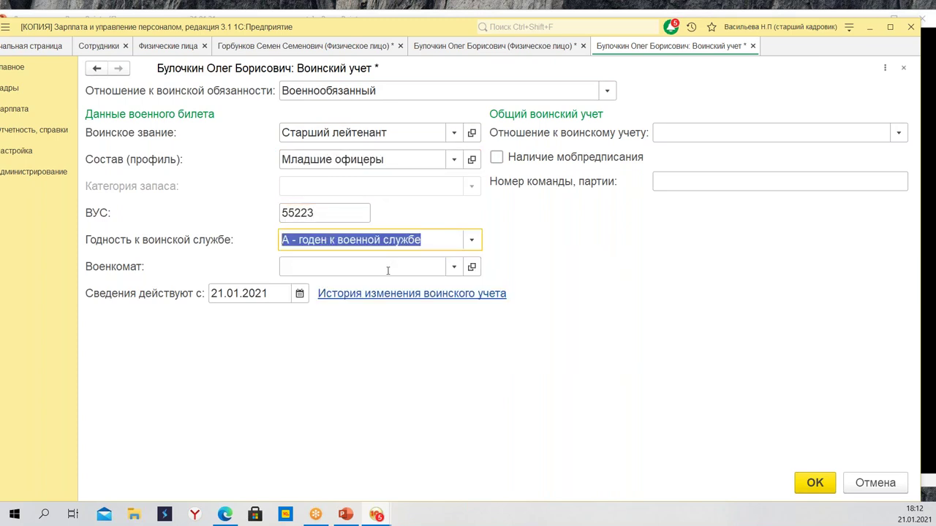
Create a new enlistment office named РВК and select it as the военкомат
{"action": "left_click", "coordinate": [334, 263]}
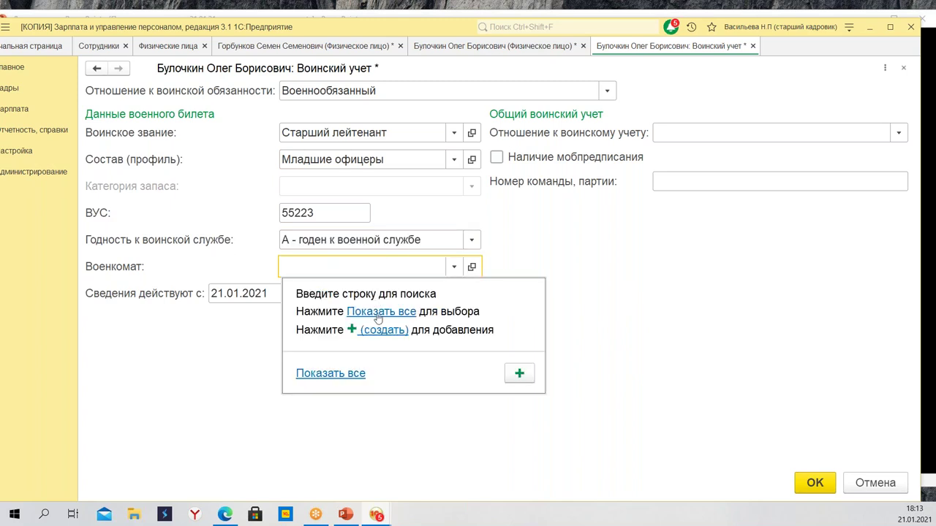
{"action": "key", "text": "Escape"}
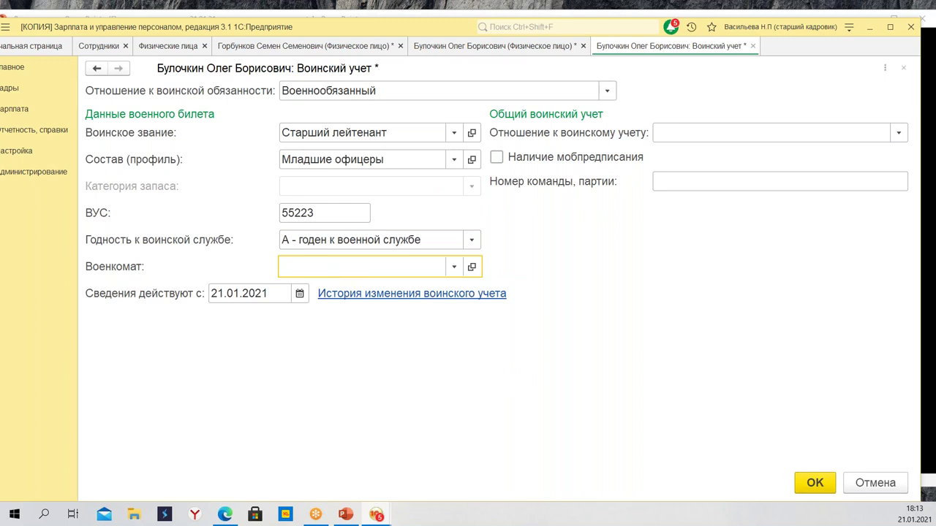
{"action": "key", "text": "F4"}
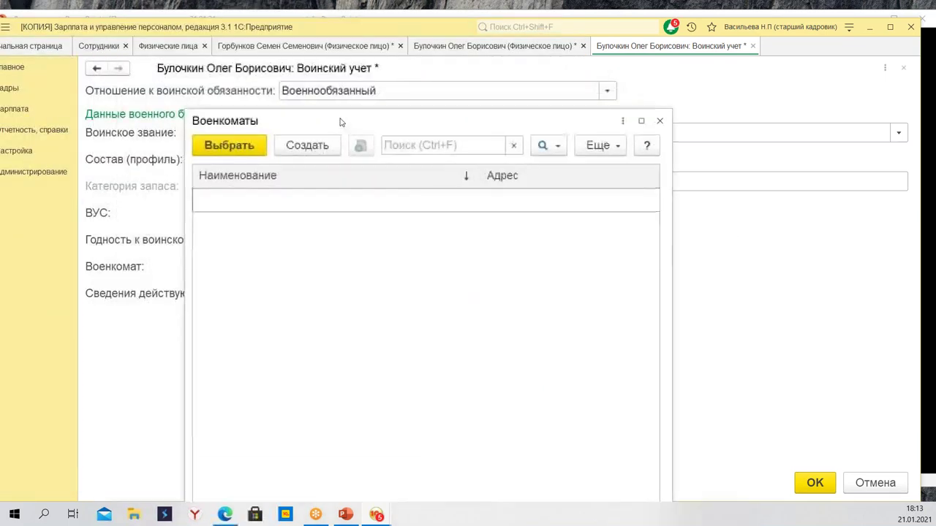
{"action": "left_click", "coordinate": [302, 141]}
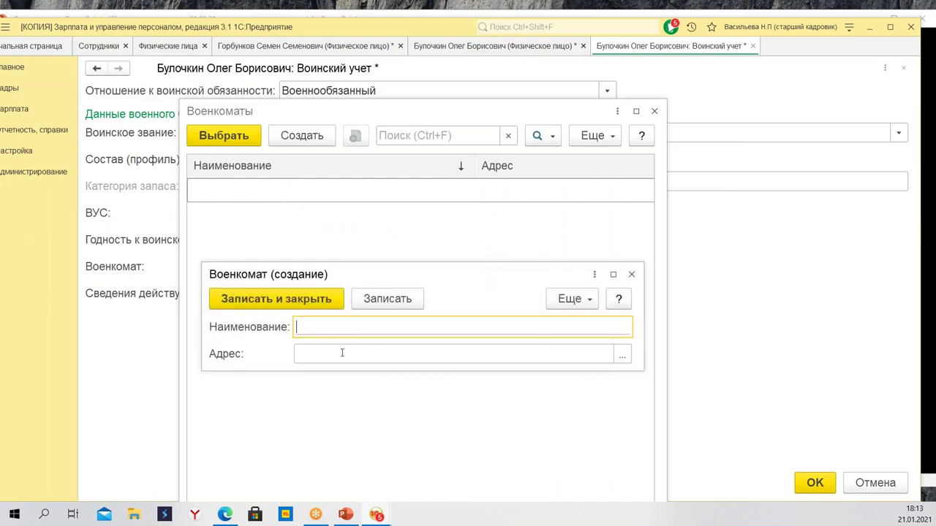
{"action": "type", "text": "РВК"}
{"action": "key", "text": "Tab"}
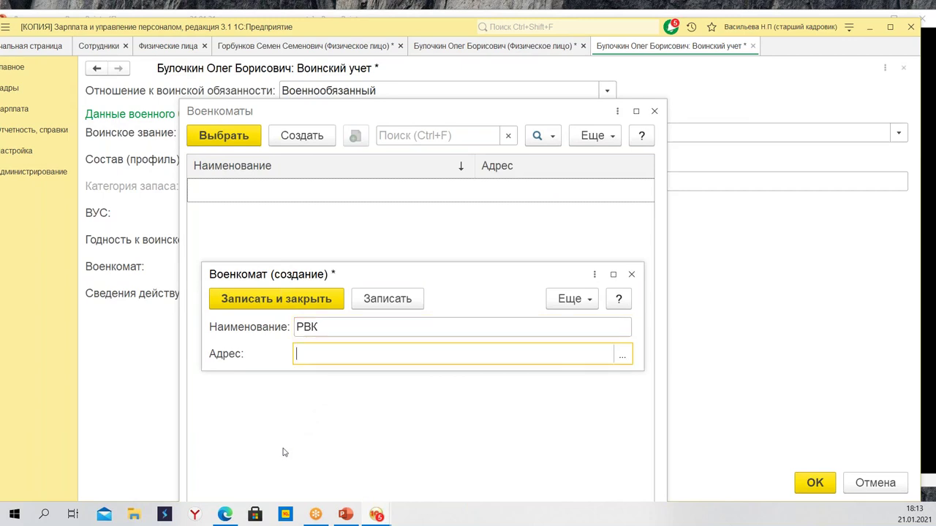
{"action": "left_click", "coordinate": [336, 302]}
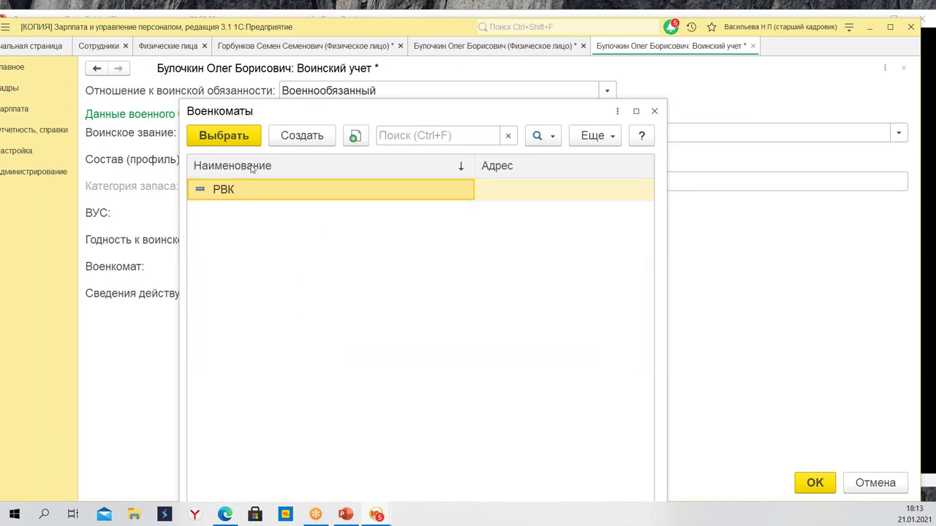
{"action": "left_click", "coordinate": [249, 133]}
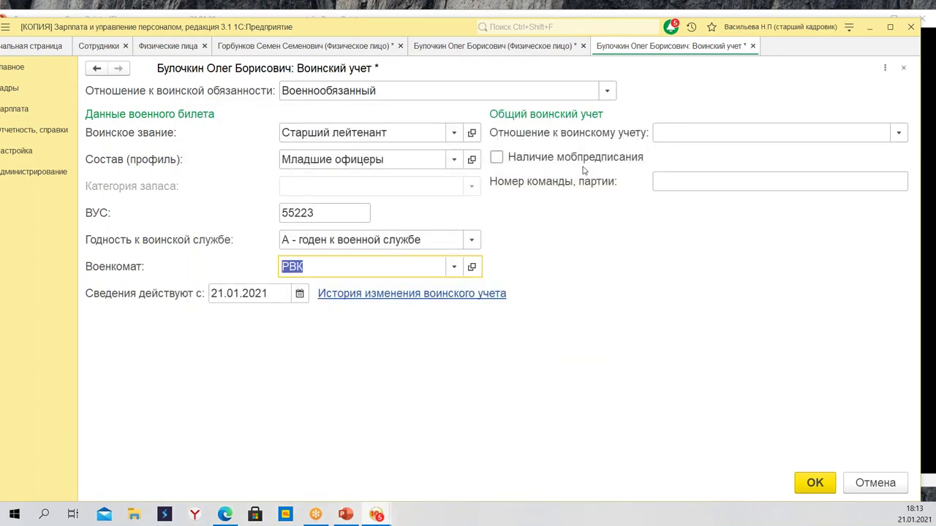
Set registration status to Состоит на воинском учете and save the military record
{"action": "left_click", "coordinate": [694, 135]}
{"action": "left_click", "coordinate": [734, 158]}
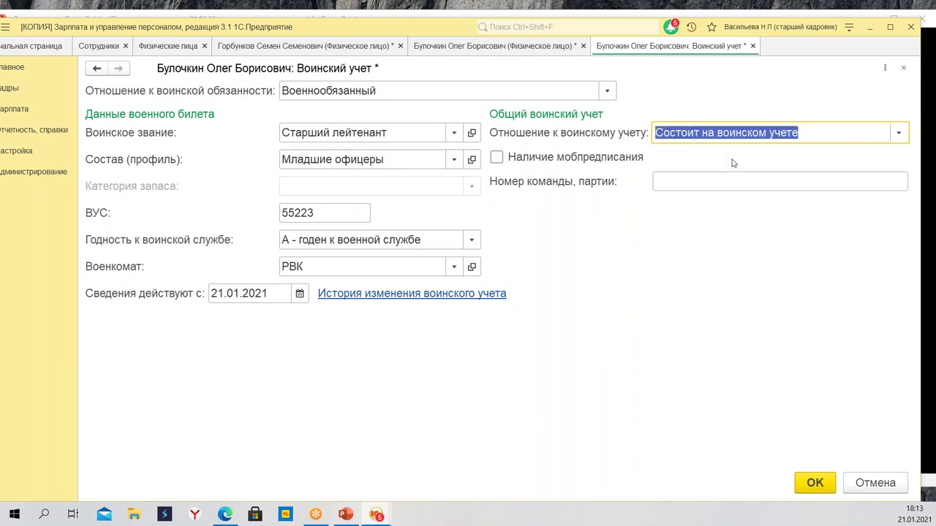
{"action": "left_click", "coordinate": [813, 484]}
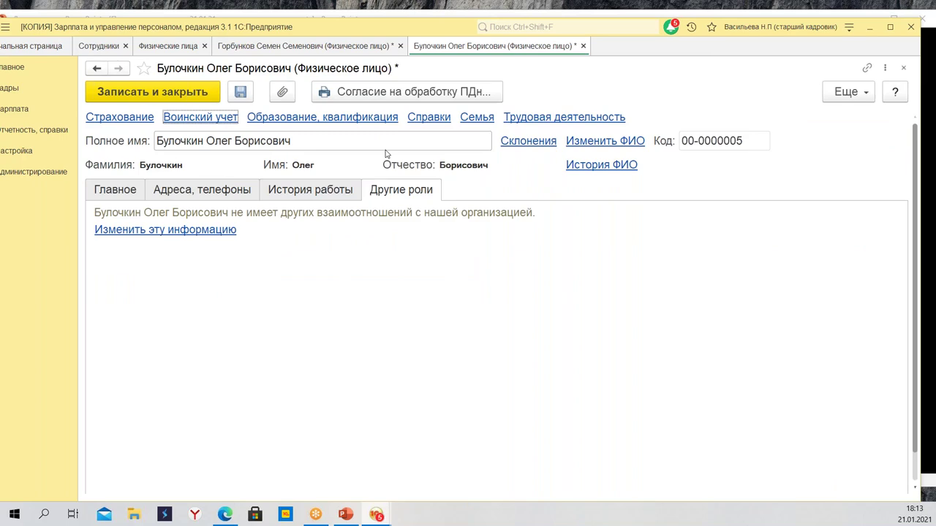
Add a new education entry of type Неполное высшее образование at МГУ
{"action": "left_click", "coordinate": [282, 118]}
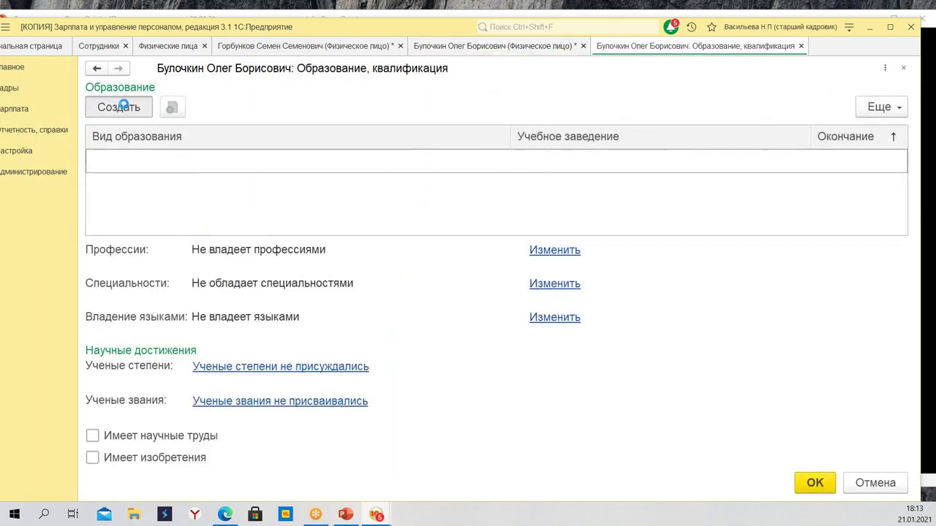
{"action": "left_click", "coordinate": [122, 107]}
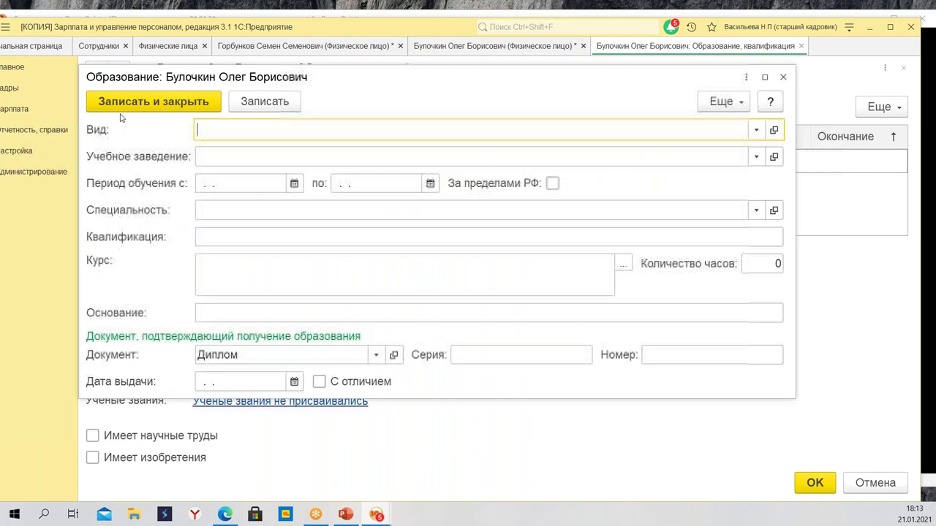
{"action": "left_click", "coordinate": [220, 131]}
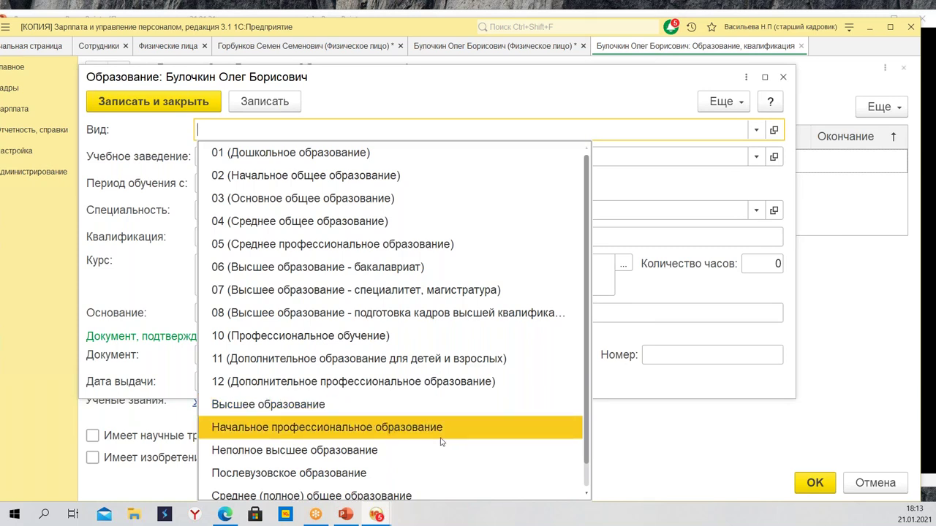
{"action": "left_click", "coordinate": [416, 451]}
{"action": "left_click", "coordinate": [266, 159]}
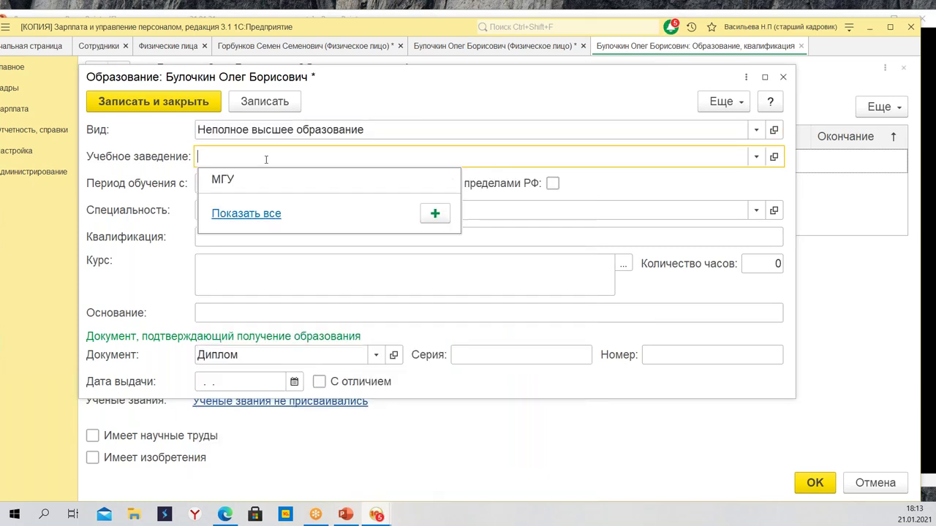
{"action": "left_click", "coordinate": [245, 186]}
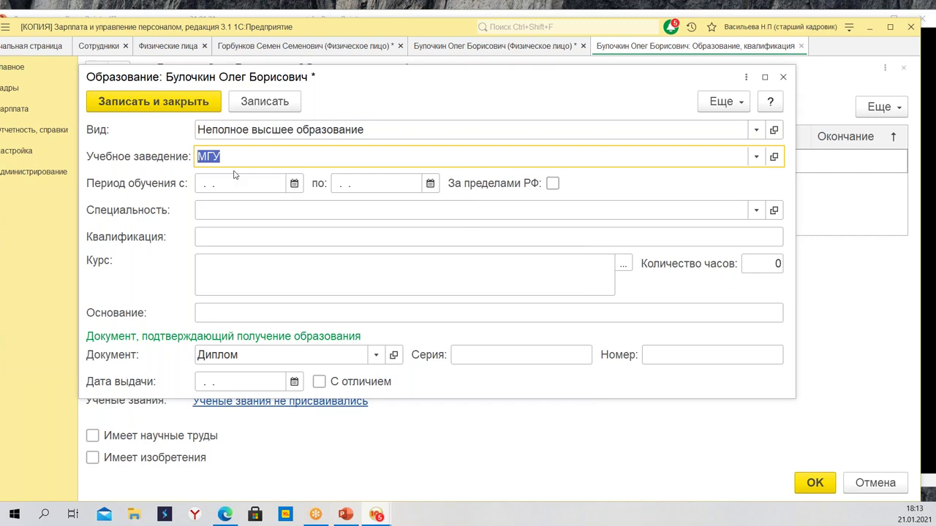
Set the study period 01.09.1996–30.05.1997 and save the education record
{"action": "left_click", "coordinate": [236, 185]}
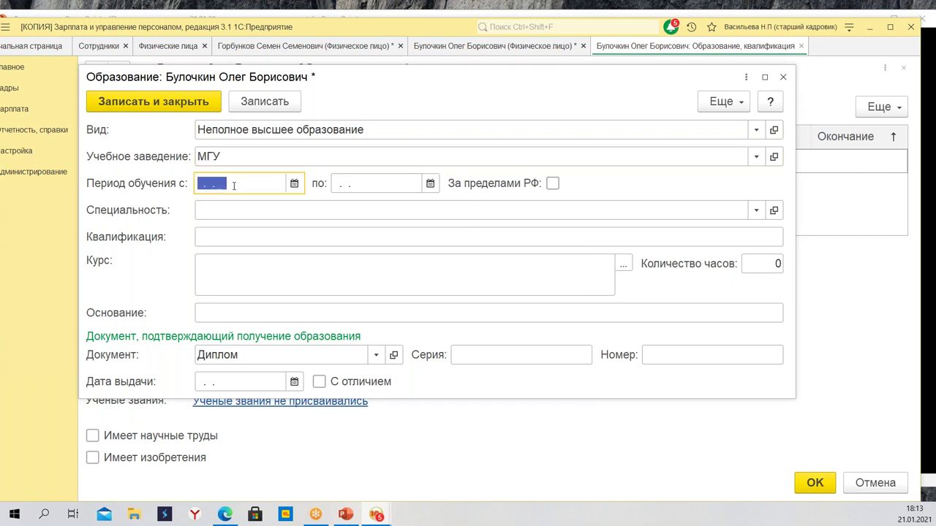
{"action": "type", "text": "01.09."}
{"action": "key", "text": "Tab"}
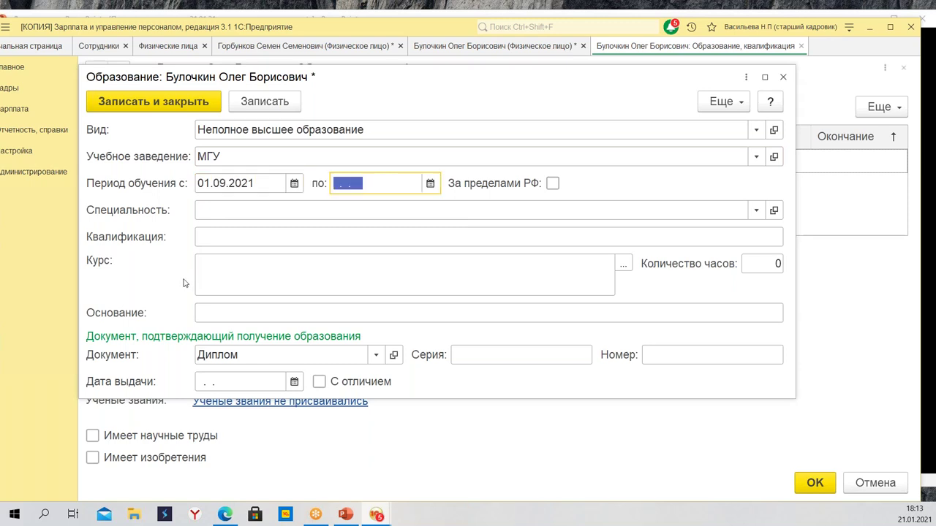
{"action": "left_click", "coordinate": [266, 183]}
{"action": "left_click_drag", "start_coordinate": [266, 183], "coordinate": [228, 183]}
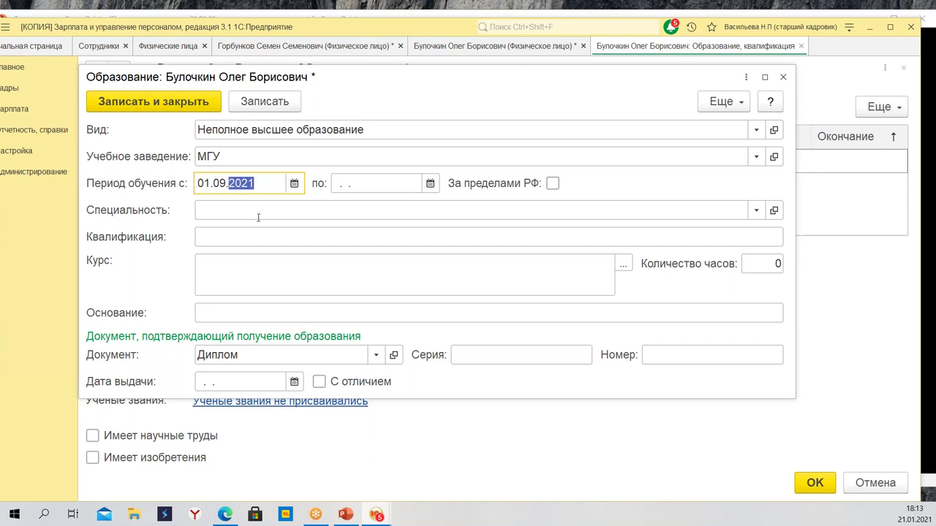
{"action": "type", "text": "1996"}
{"action": "key", "text": "Tab"}
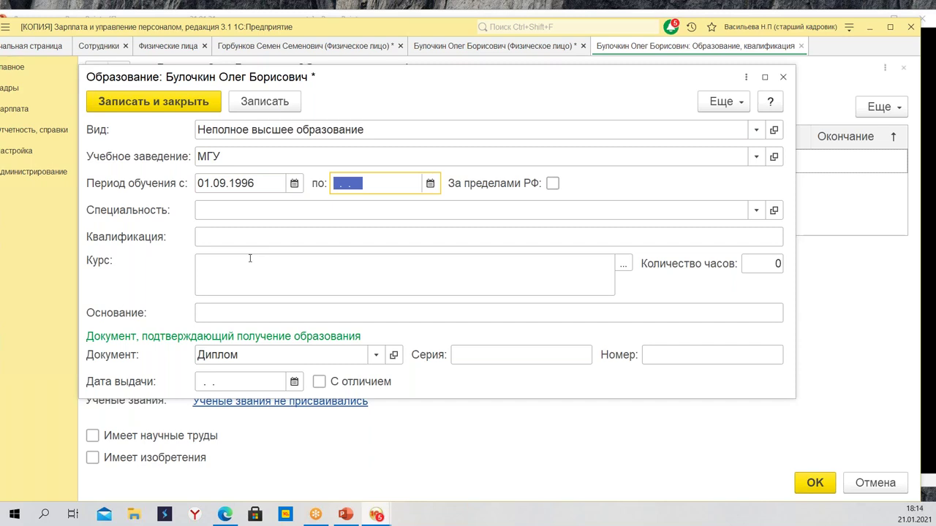
{"action": "type", "text": "30.05.1997"}
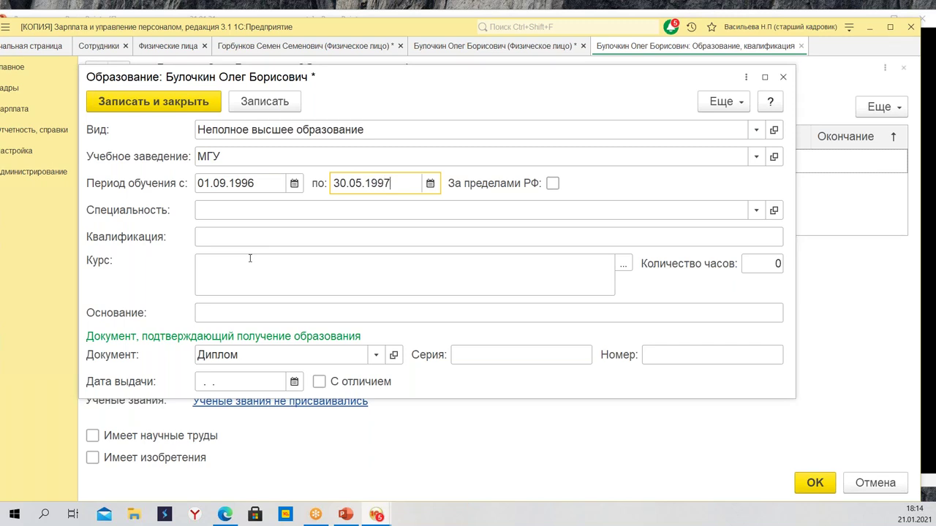
{"action": "key", "text": "Tab"}
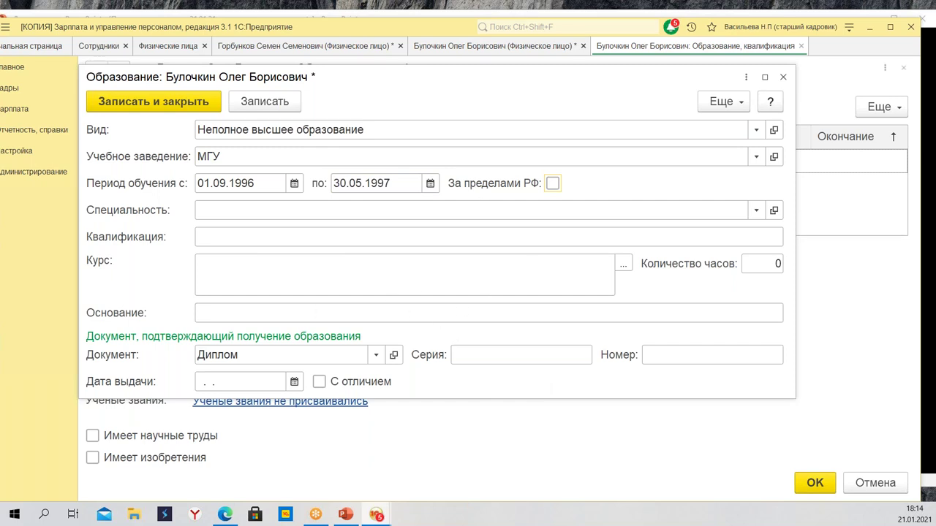
{"action": "left_click", "coordinate": [176, 102]}
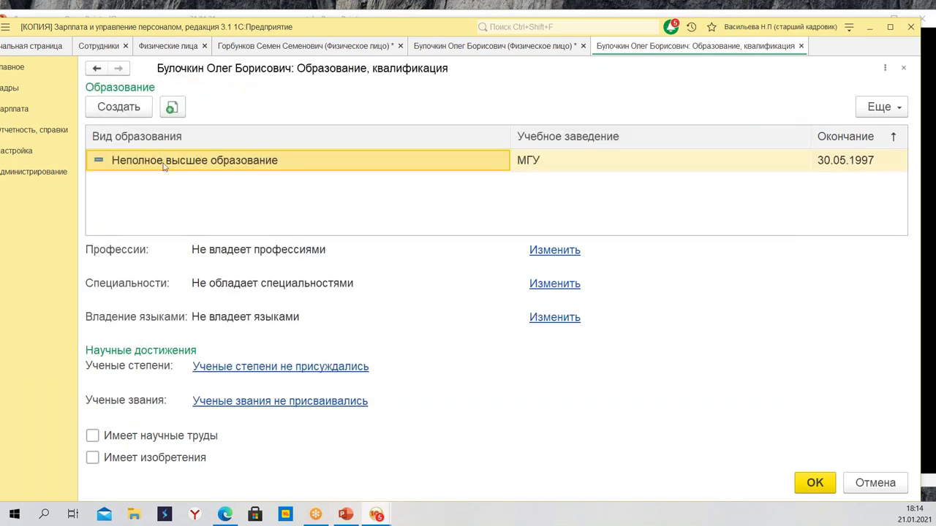
Save a Дополнительное профессиональное образование entry at МГУ with training kind Повышение квалификации
{"action": "left_click", "coordinate": [120, 110]}
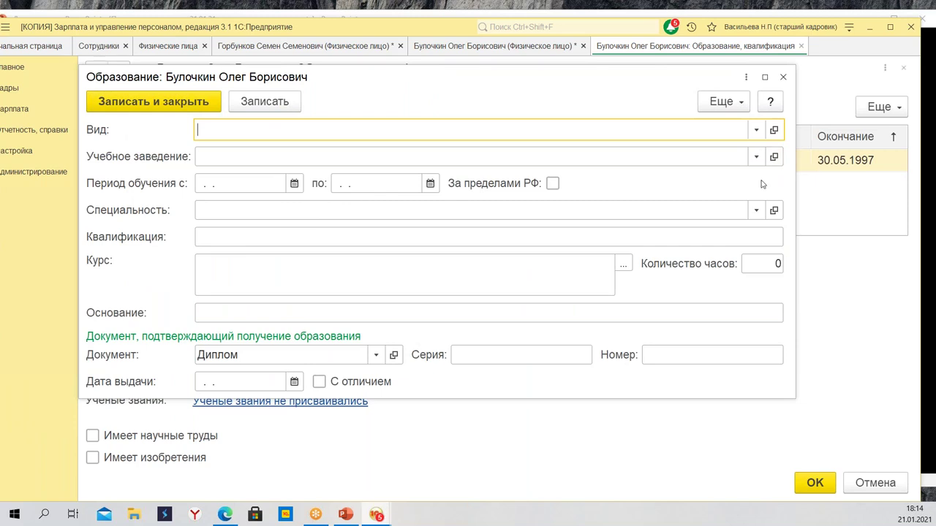
{"action": "left_click", "coordinate": [756, 130]}
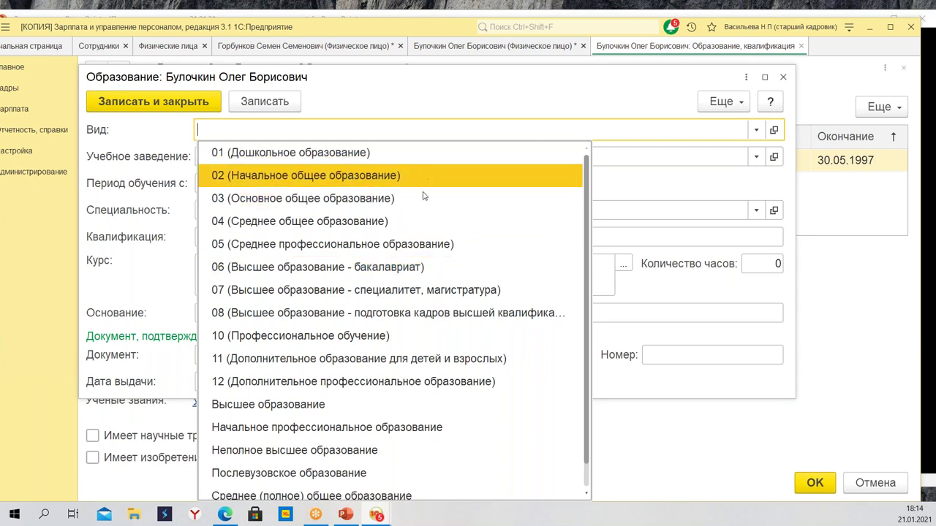
{"action": "scroll", "coordinate": [424, 205], "scroll_direction": "down", "scroll_amount": 1}
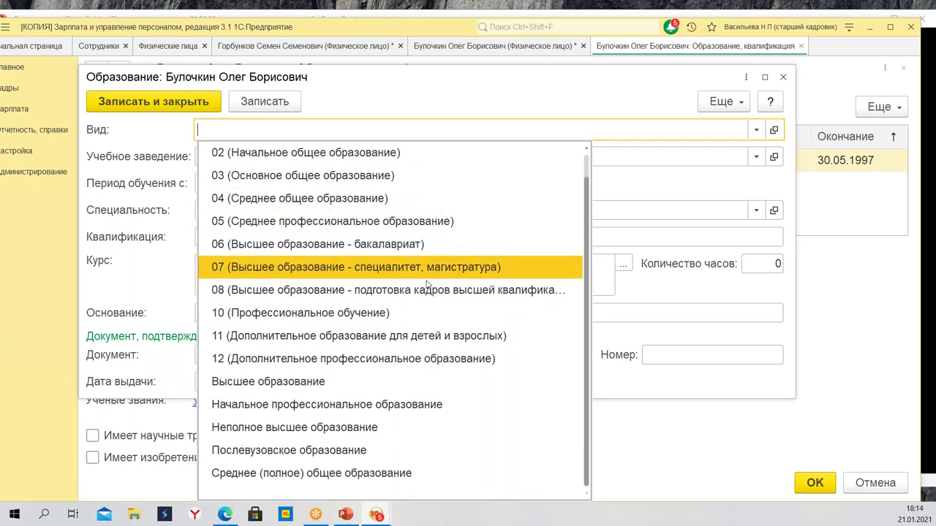
{"action": "scroll", "coordinate": [461, 306], "scroll_direction": "up", "scroll_amount": 1}
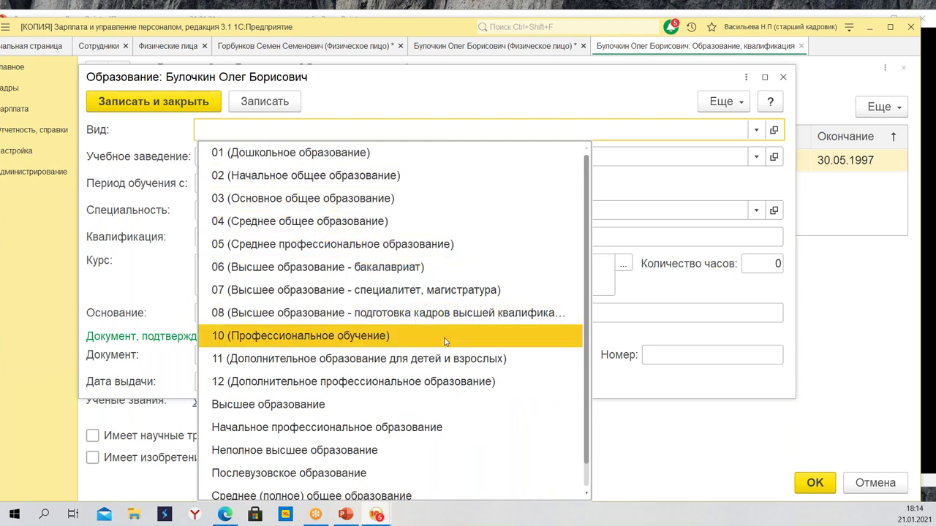
{"action": "left_click", "coordinate": [441, 383]}
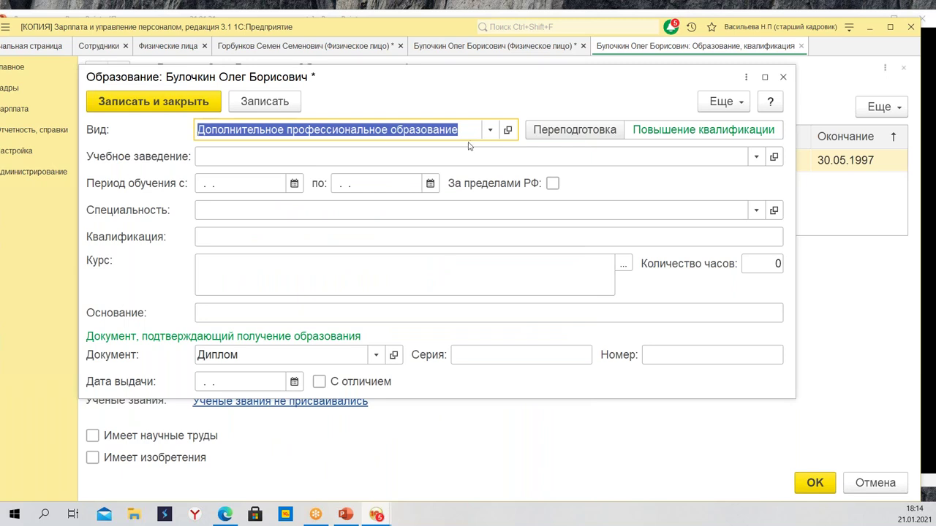
{"action": "left_click", "coordinate": [597, 154]}
{"action": "left_click", "coordinate": [344, 178]}
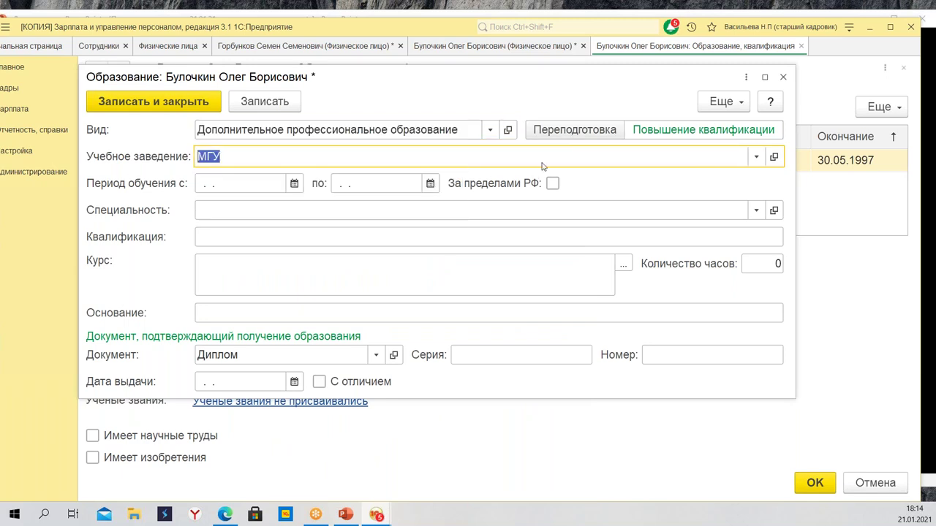
{"action": "left_click", "coordinate": [587, 133]}
{"action": "left_click", "coordinate": [674, 130]}
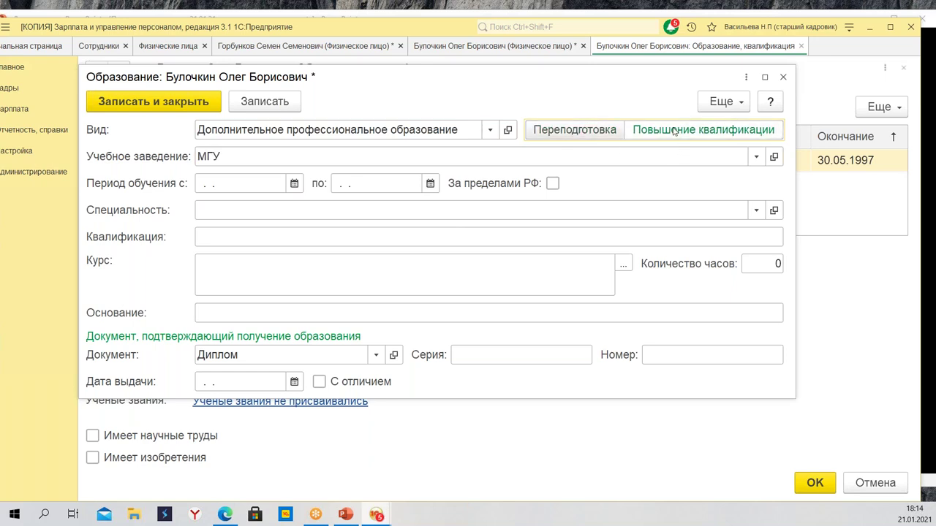
{"action": "left_click", "coordinate": [157, 102]}
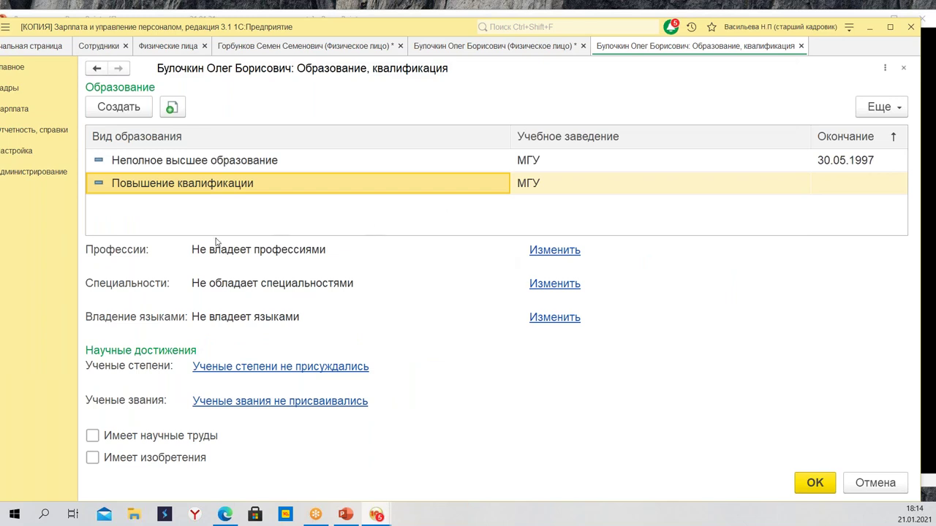
{"action": "left_click", "coordinate": [281, 367]}
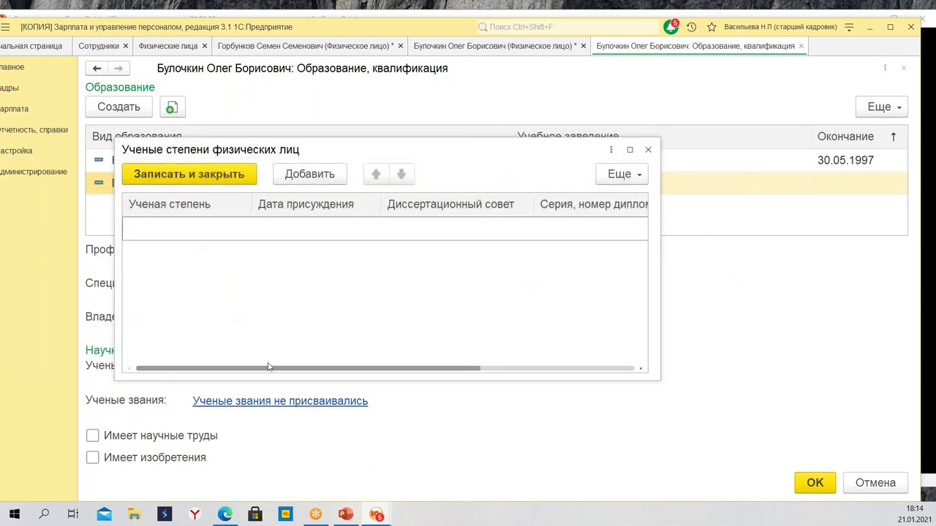
{"action": "left_click", "coordinate": [187, 180]}
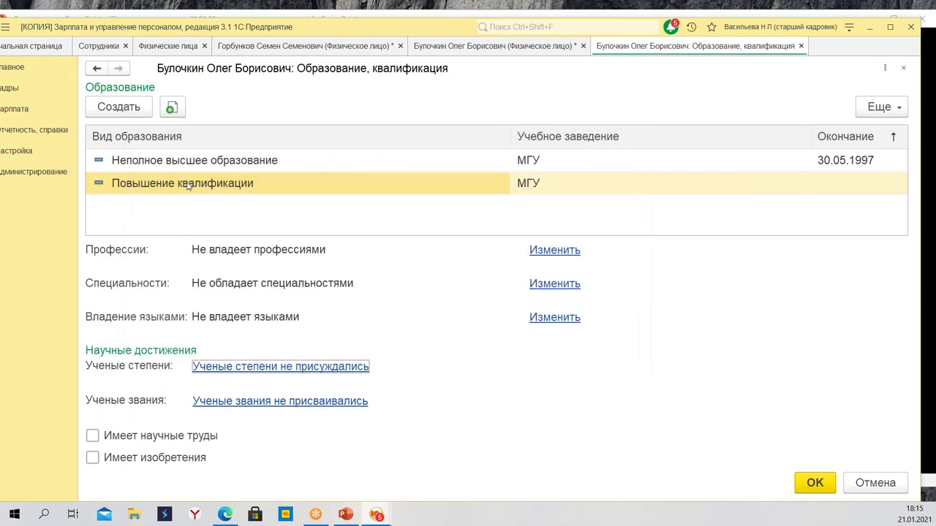
{"action": "left_click", "coordinate": [298, 369]}
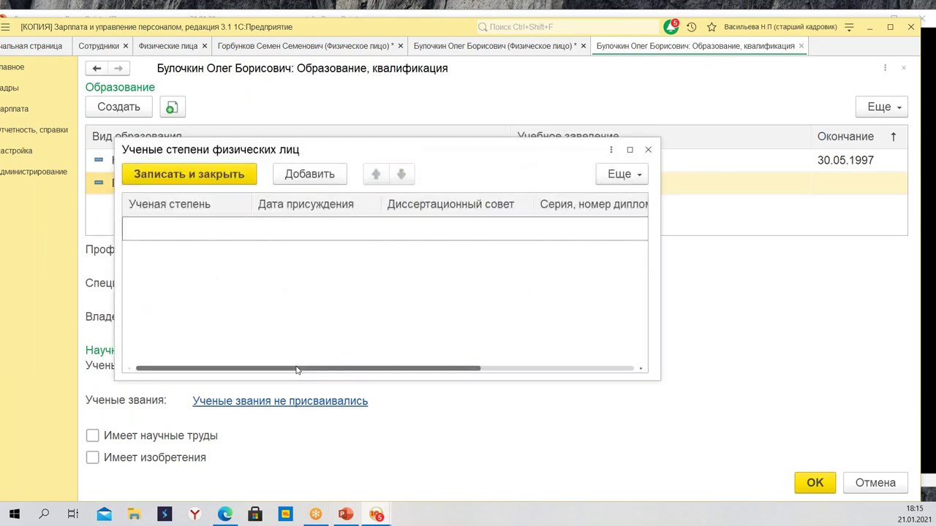
{"action": "left_click", "coordinate": [344, 174]}
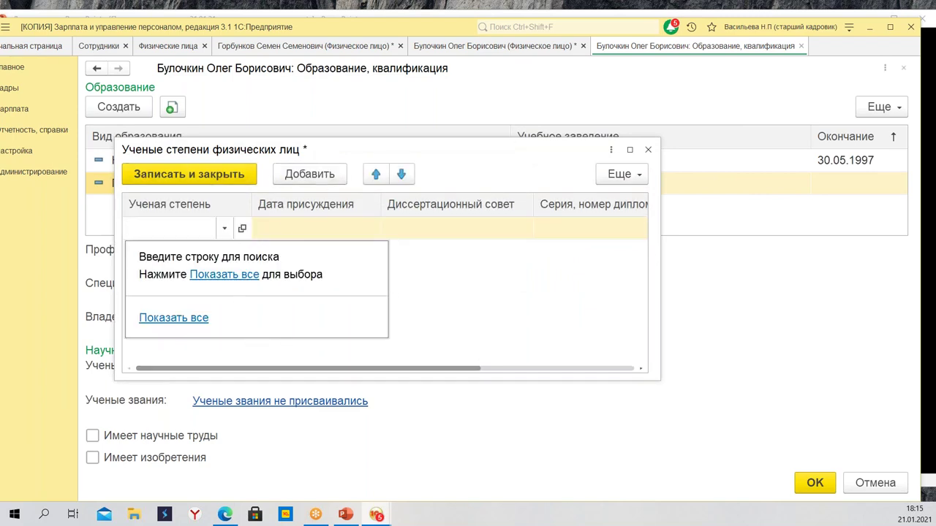
{"action": "left_click", "coordinate": [218, 276]}
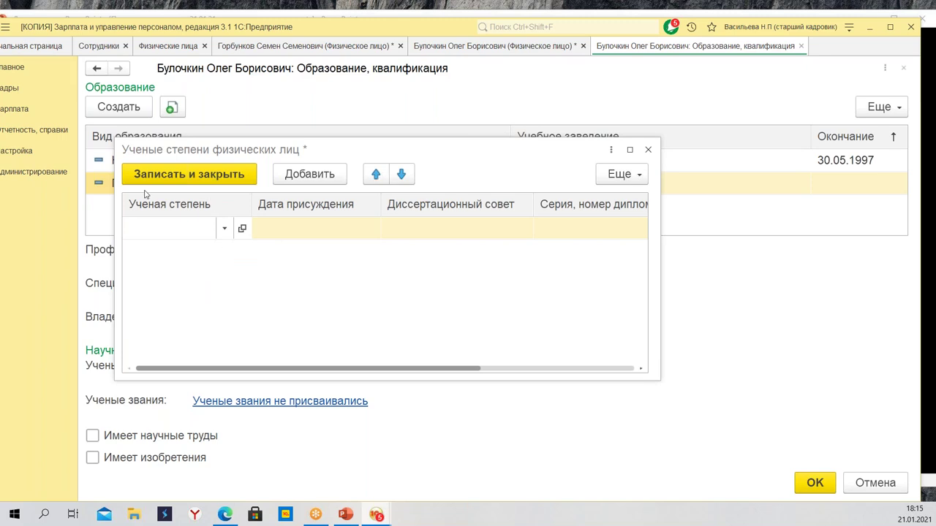
{"action": "key", "text": "F4"}
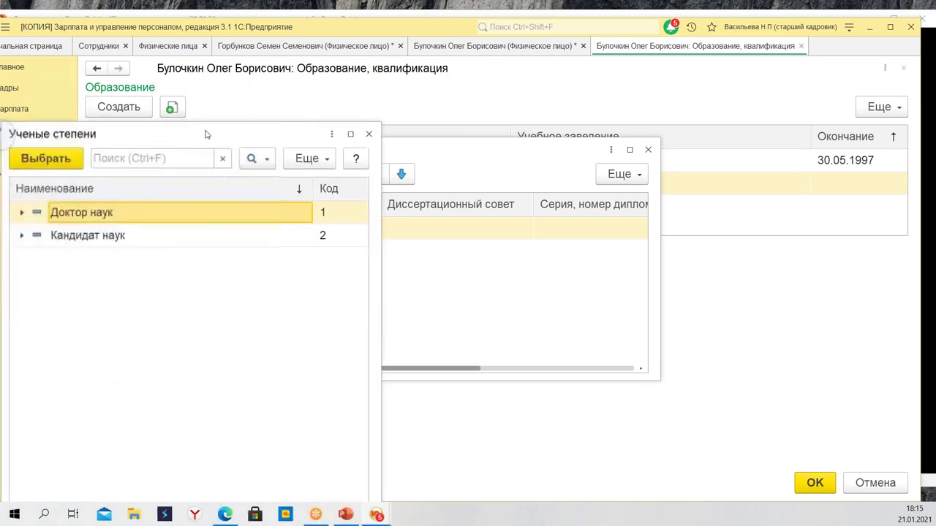
{"action": "left_click_drag", "start_coordinate": [167, 129], "coordinate": [330, 140]}
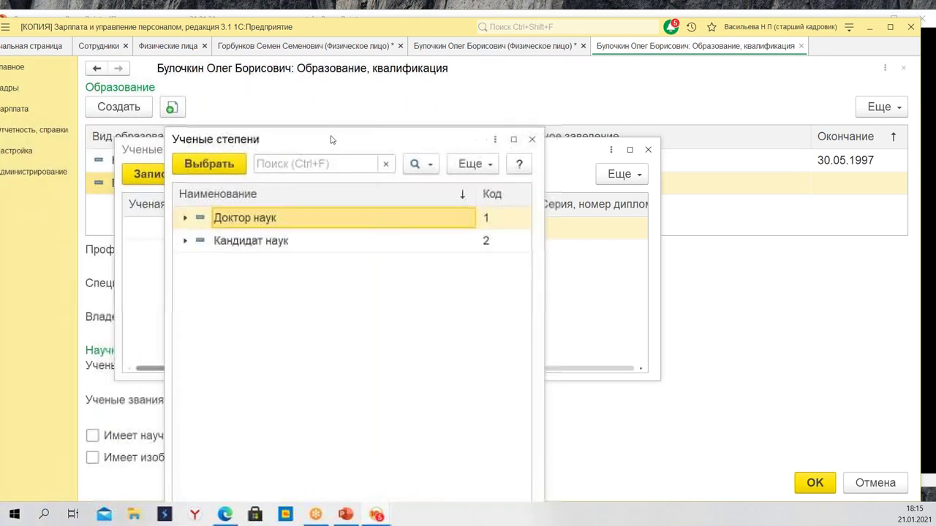
{"action": "left_click", "coordinate": [532, 139]}
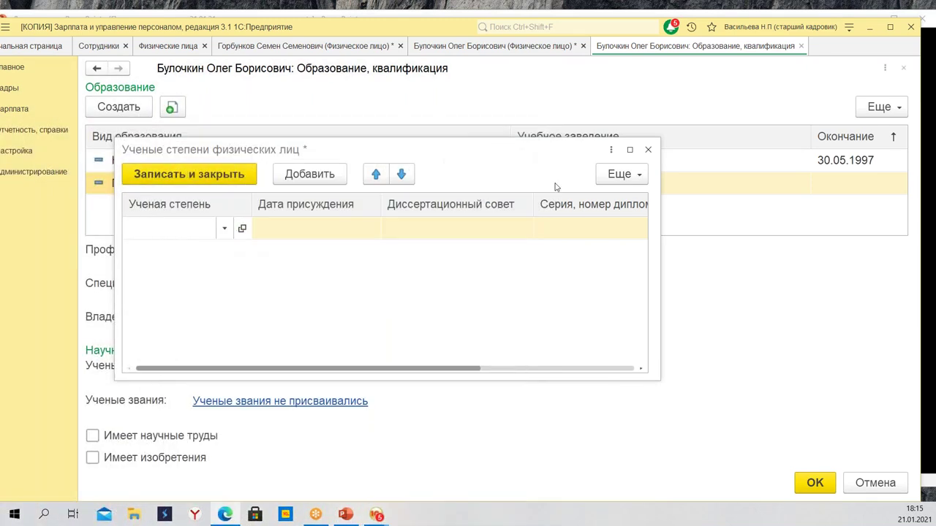
{"action": "left_click", "coordinate": [648, 150]}
{"action": "left_click", "coordinate": [441, 300]}
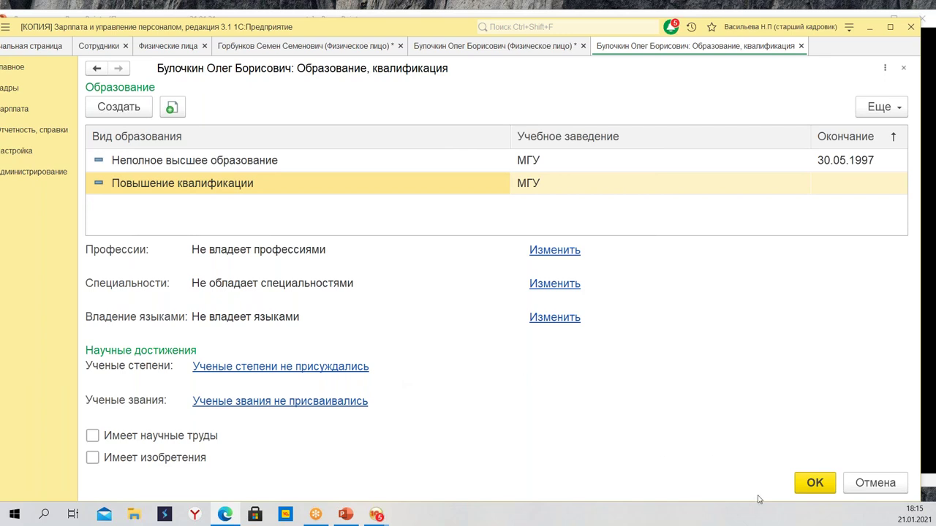
Add a Справка о наличии (отсутствии) судимости certificate number 55 and return to the card
{"action": "left_click", "coordinate": [813, 483]}
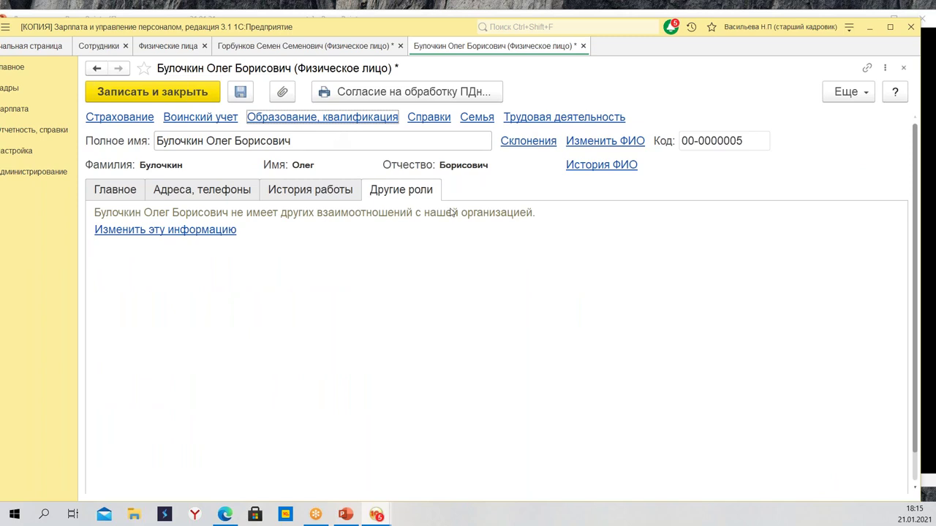
{"action": "left_click", "coordinate": [437, 119]}
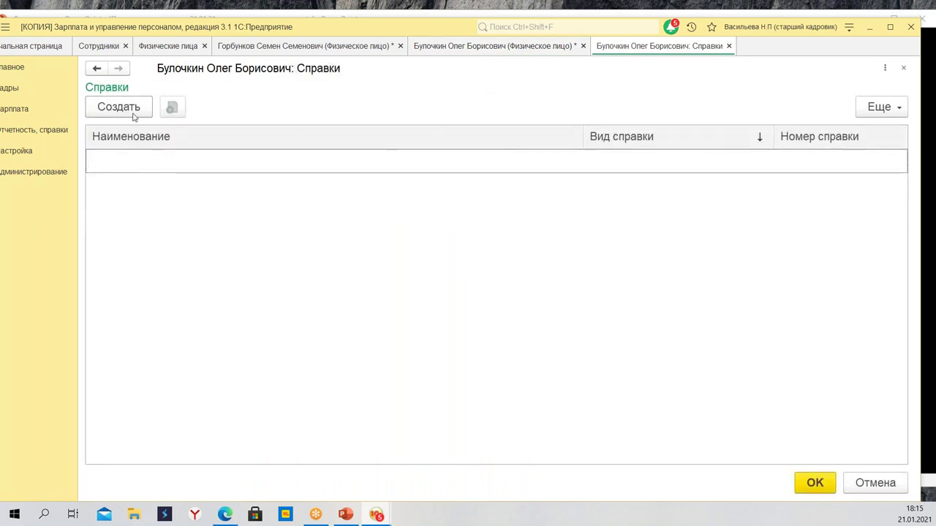
{"action": "left_click", "coordinate": [127, 110]}
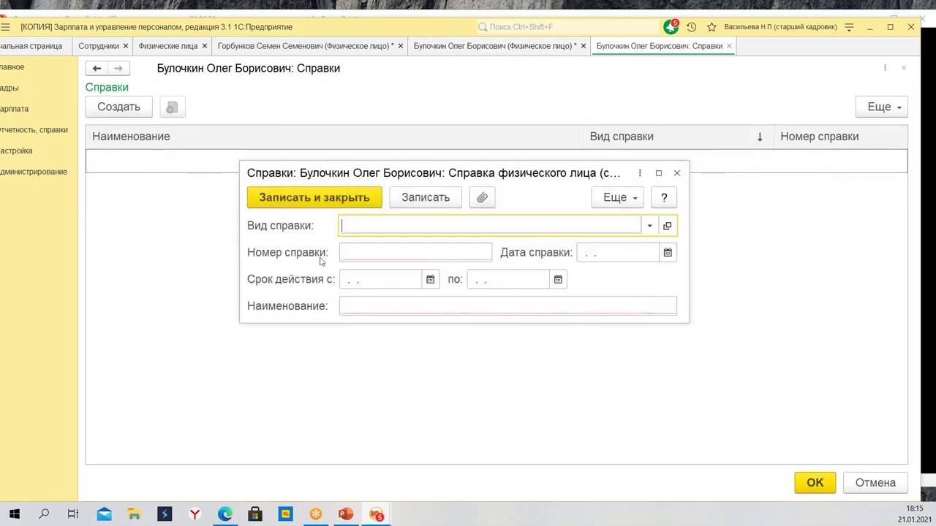
{"action": "left_click", "coordinate": [649, 226]}
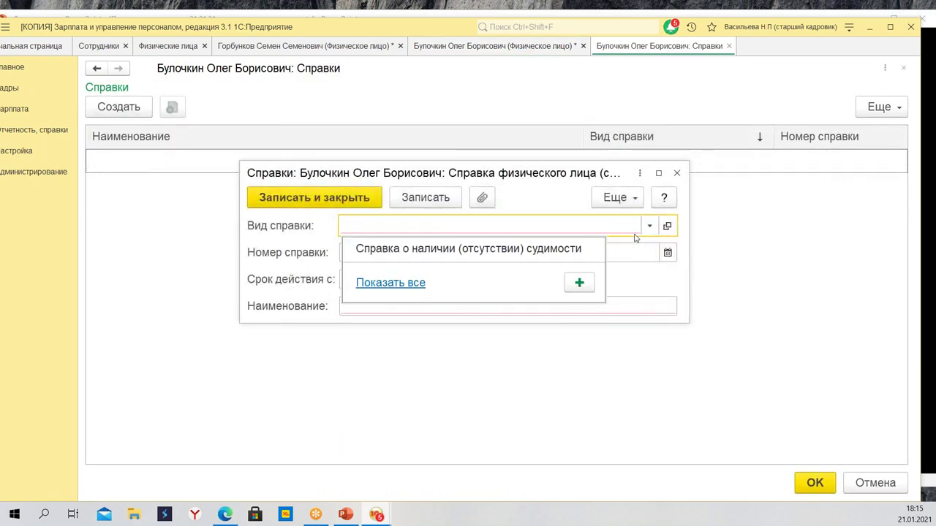
{"action": "left_click", "coordinate": [391, 279]}
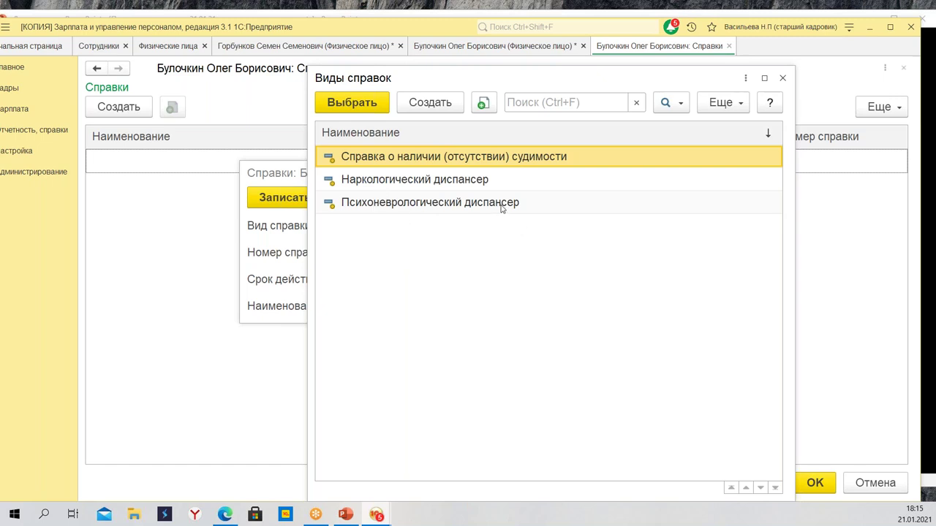
{"action": "double_click", "coordinate": [456, 167]}
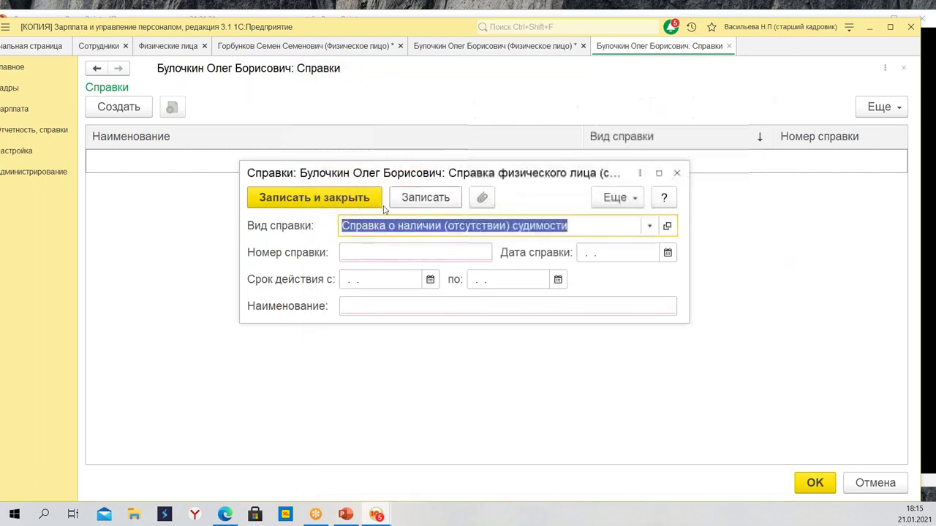
{"action": "left_click", "coordinate": [425, 252]}
{"action": "type", "text": "55"}
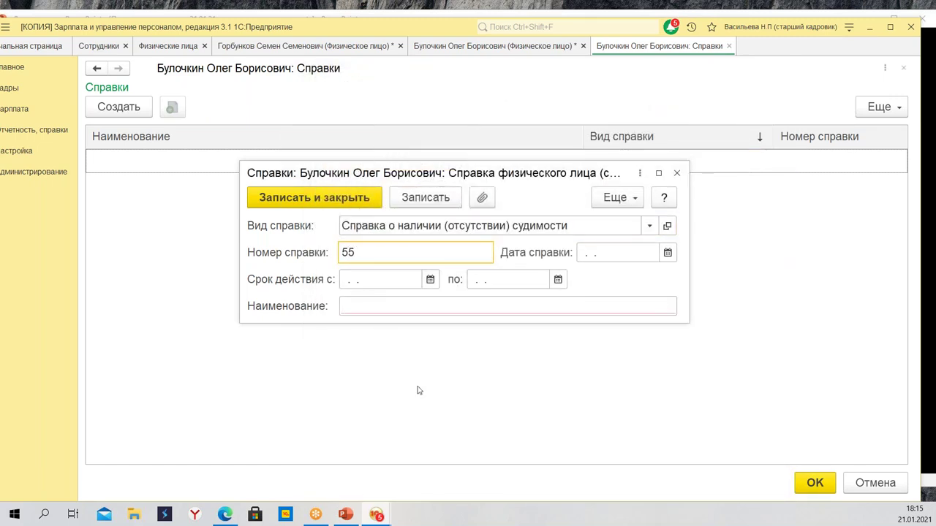
{"action": "left_click", "coordinate": [521, 306]}
{"action": "left_click", "coordinate": [314, 199]}
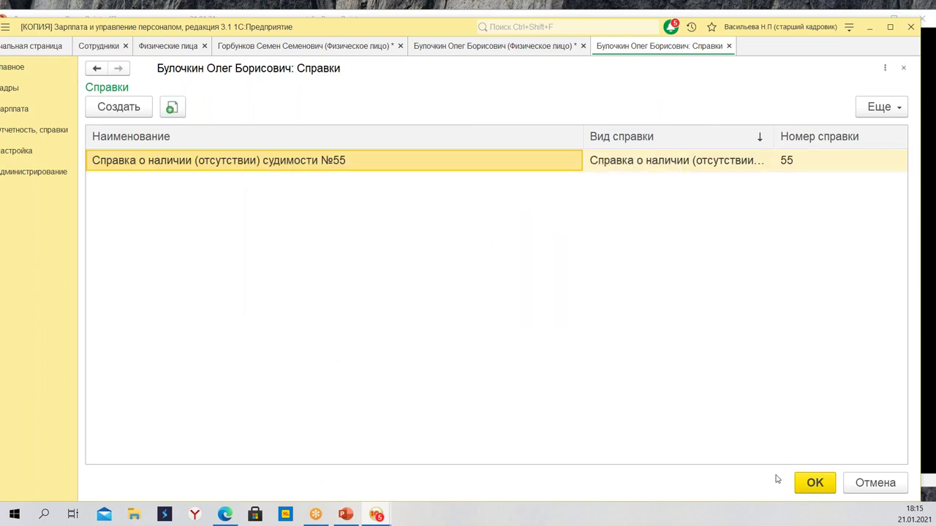
{"action": "left_click", "coordinate": [815, 481]}
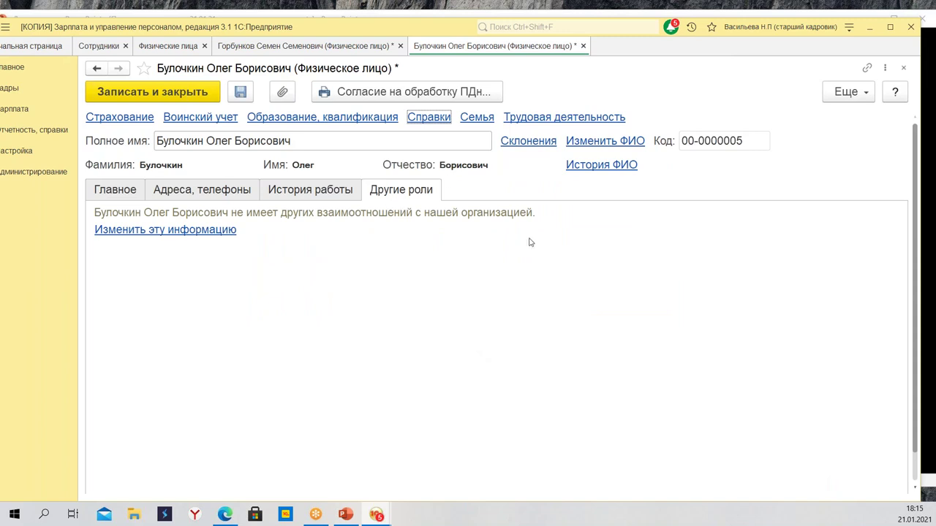
Set the marital status to Состоит в зарегистрированном браке
{"action": "left_click", "coordinate": [477, 118]}
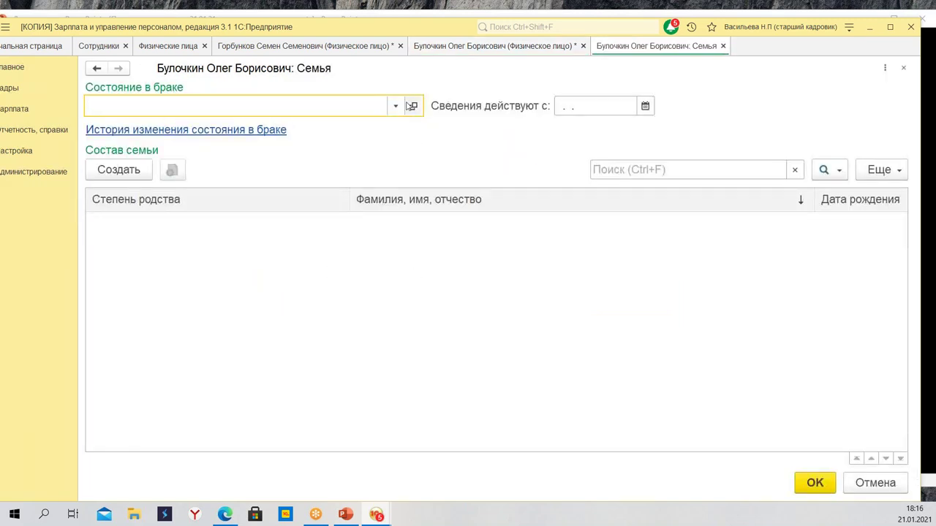
{"action": "left_click", "coordinate": [396, 106]}
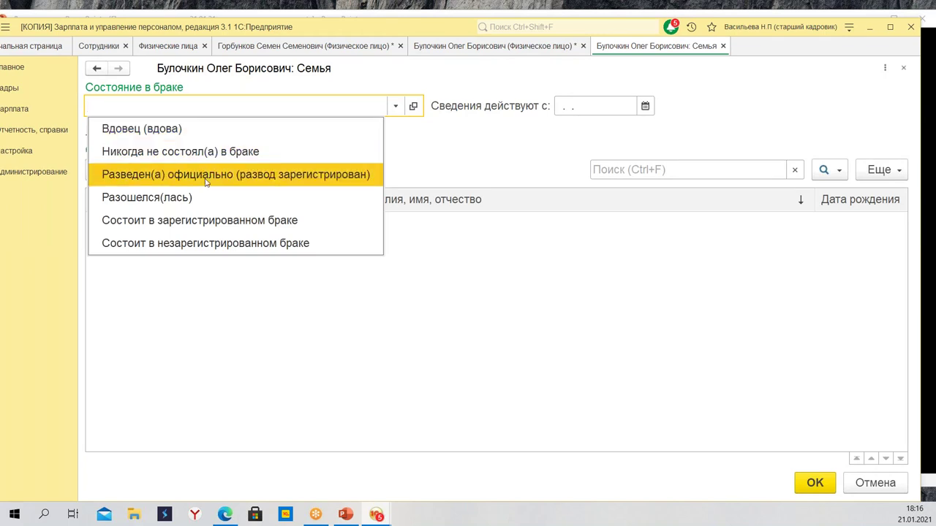
{"action": "left_click", "coordinate": [250, 225]}
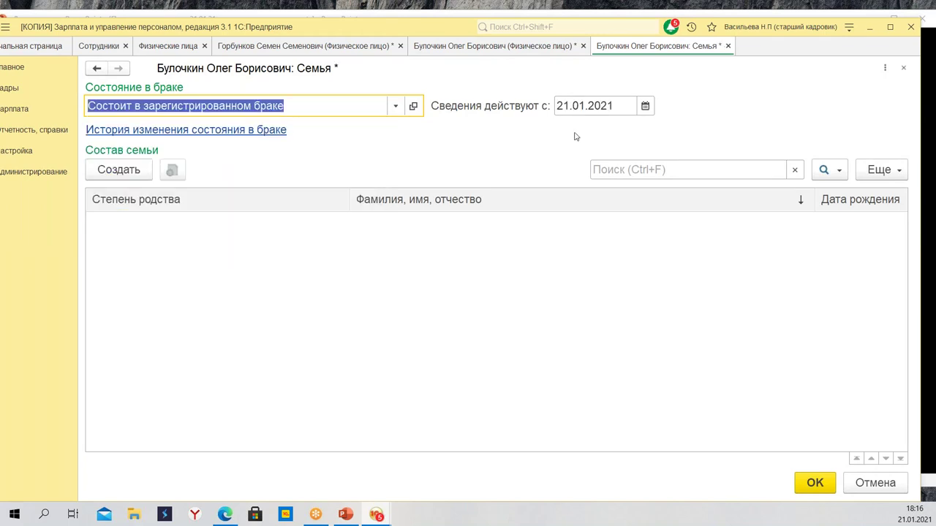
{"action": "left_click", "coordinate": [117, 173]}
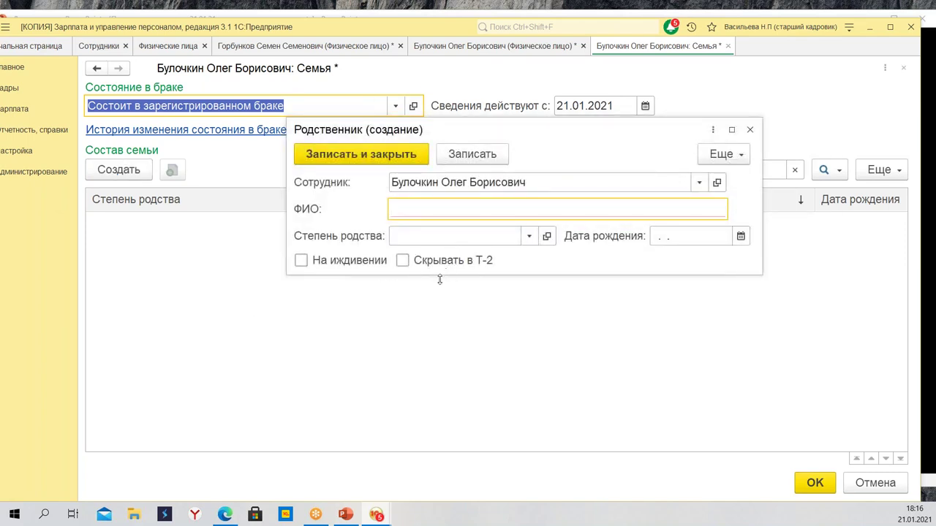
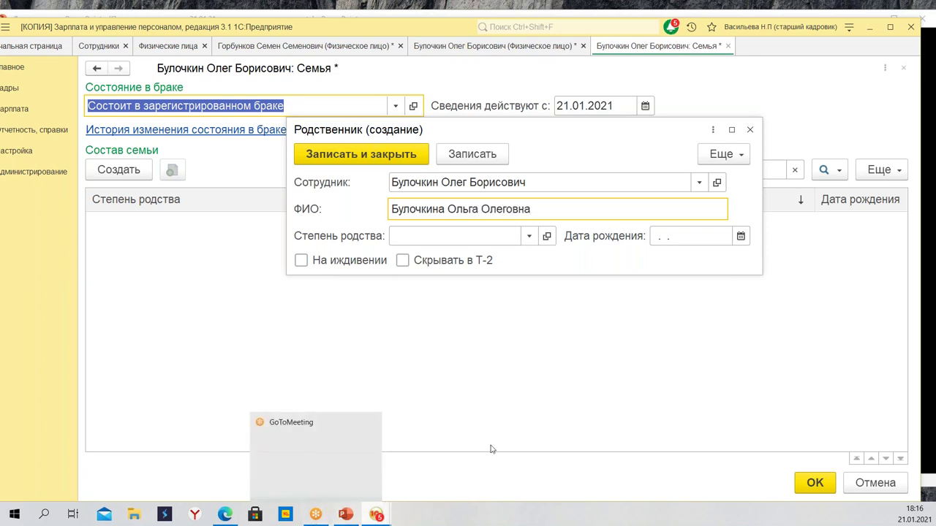
{"action": "left_click", "coordinate": [476, 234]}
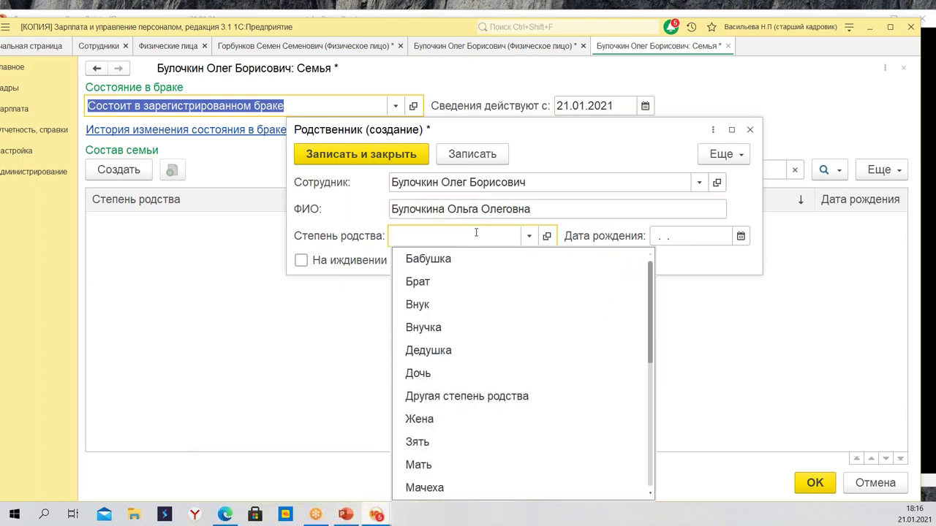
{"action": "left_click", "coordinate": [467, 372]}
{"action": "left_click", "coordinate": [682, 234]}
{"action": "type", "text": "101"}
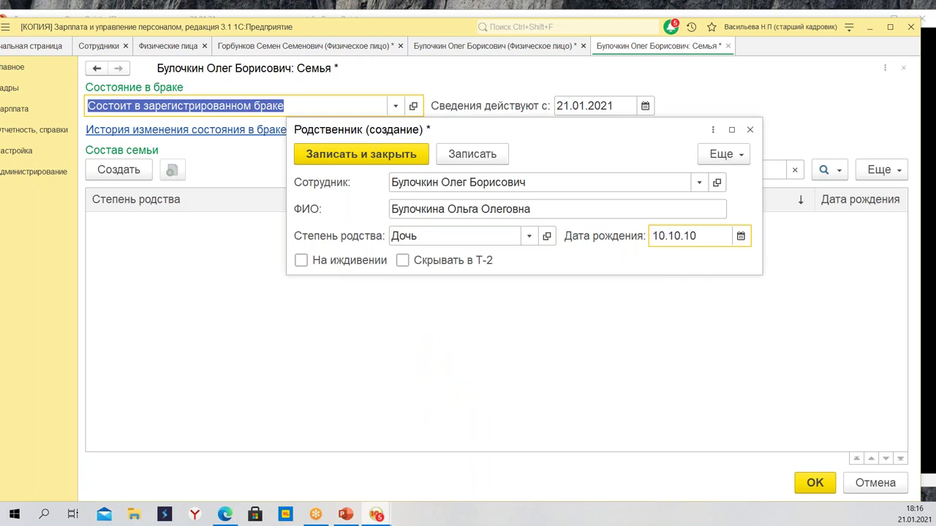
{"action": "key", "text": "Tab"}
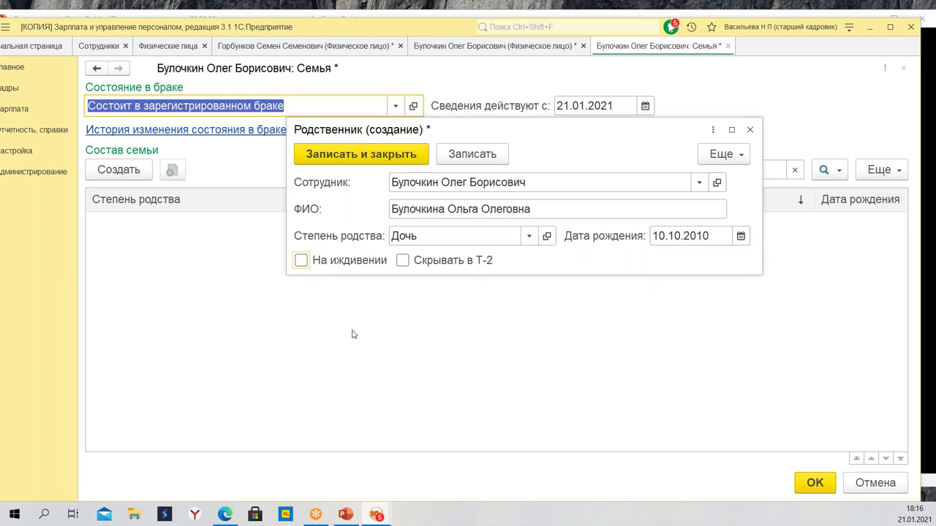
{"action": "left_click", "coordinate": [302, 262]}
{"action": "left_click", "coordinate": [403, 261]}
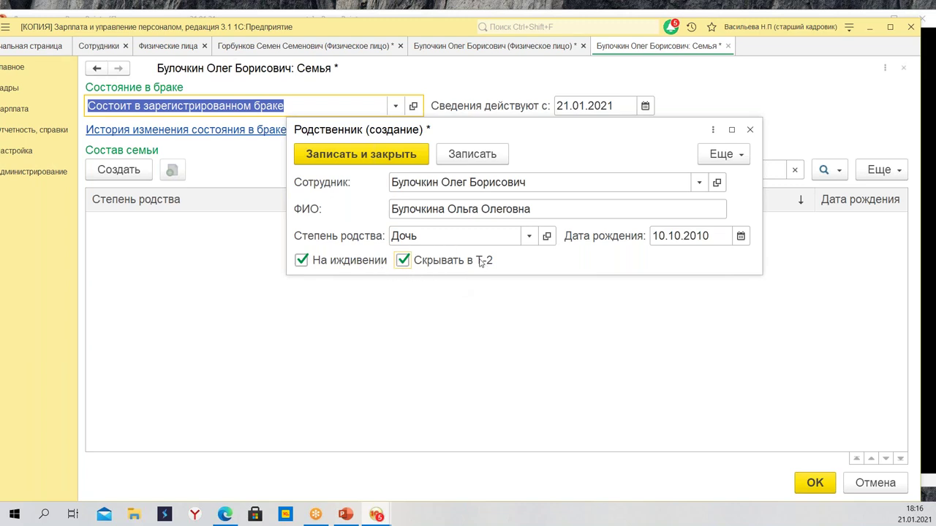
{"action": "left_click", "coordinate": [387, 154]}
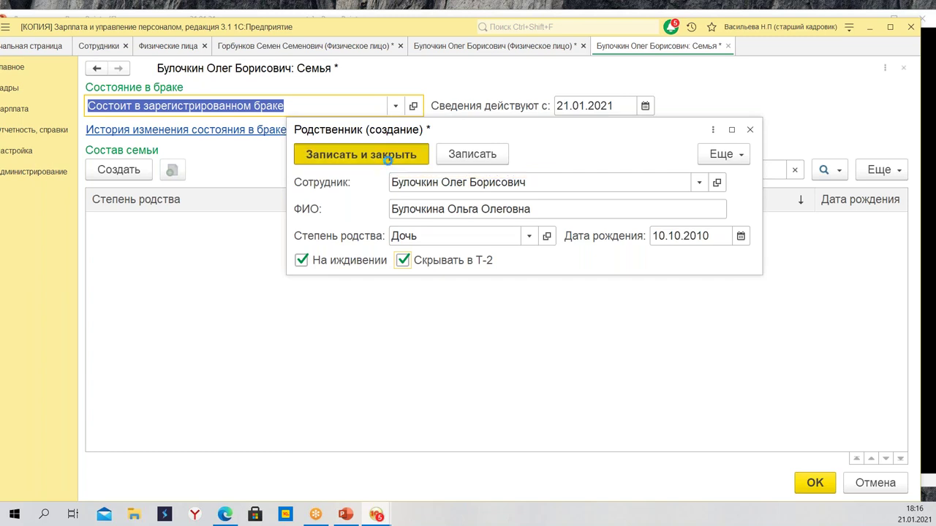
{"action": "left_click", "coordinate": [815, 483]}
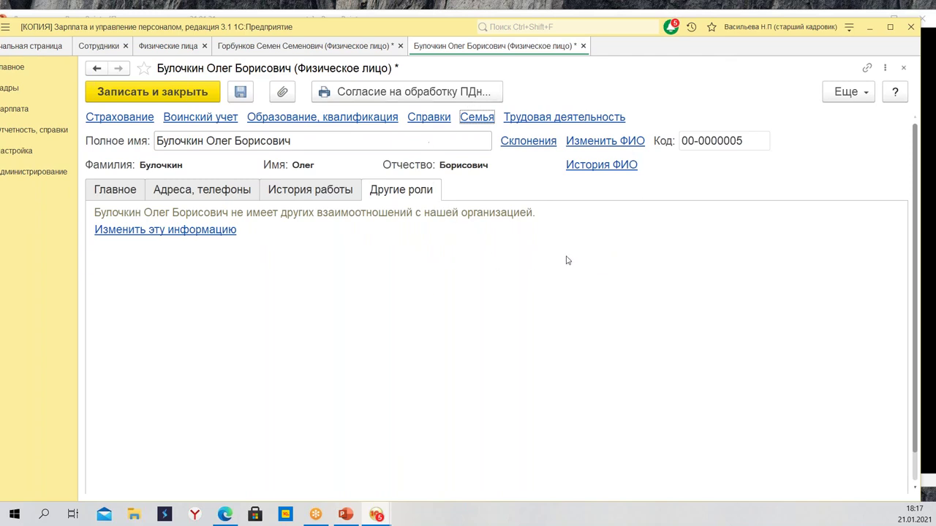
{"action": "left_click", "coordinate": [557, 118]}
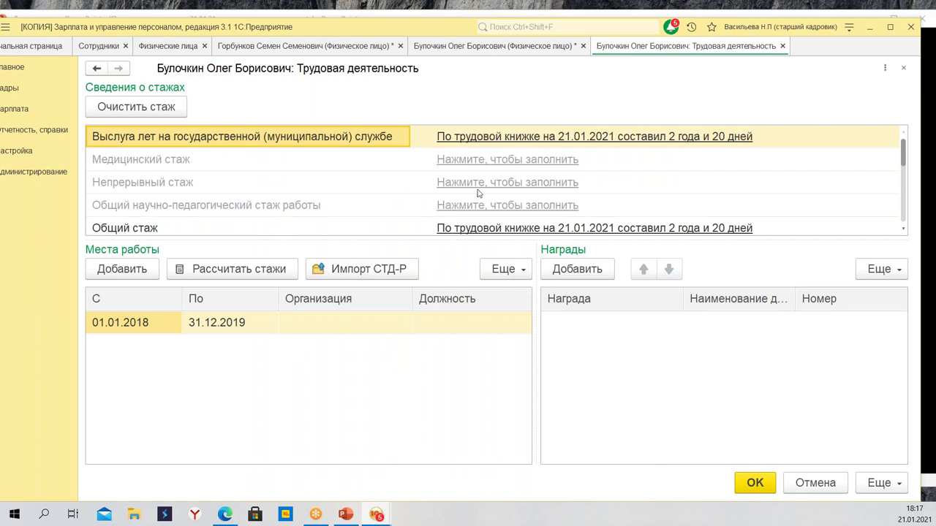
{"action": "scroll", "coordinate": [513, 132], "scroll_direction": "down", "scroll_amount": 1}
{"action": "scroll", "coordinate": [295, 202], "scroll_direction": "down", "scroll_amount": 1}
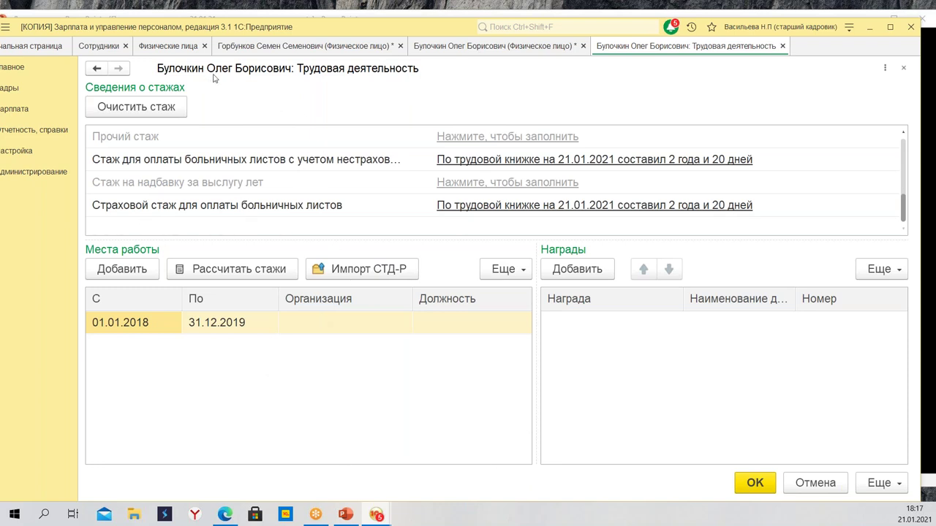
{"action": "left_click", "coordinate": [749, 486]}
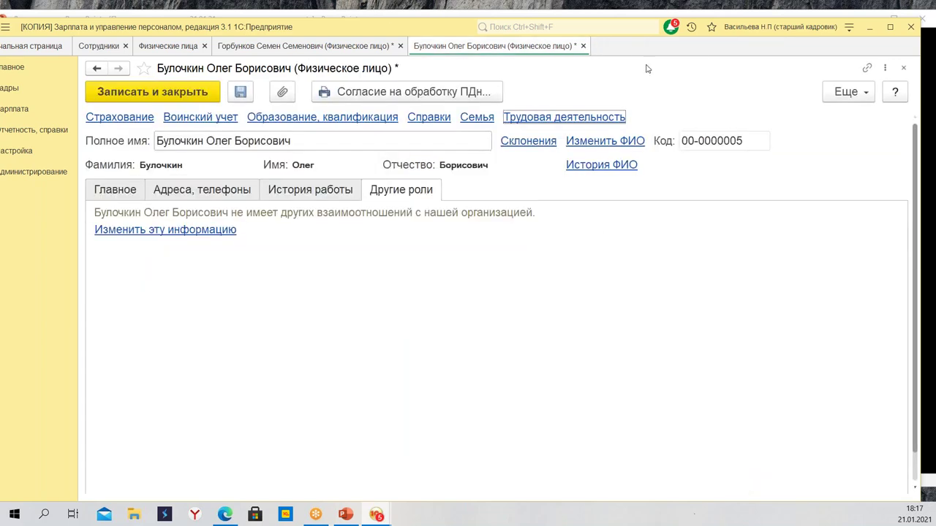
In the other employee's work history, add a workplace from 02.02.1998 to 20.12.2012
{"action": "left_click", "coordinate": [254, 47]}
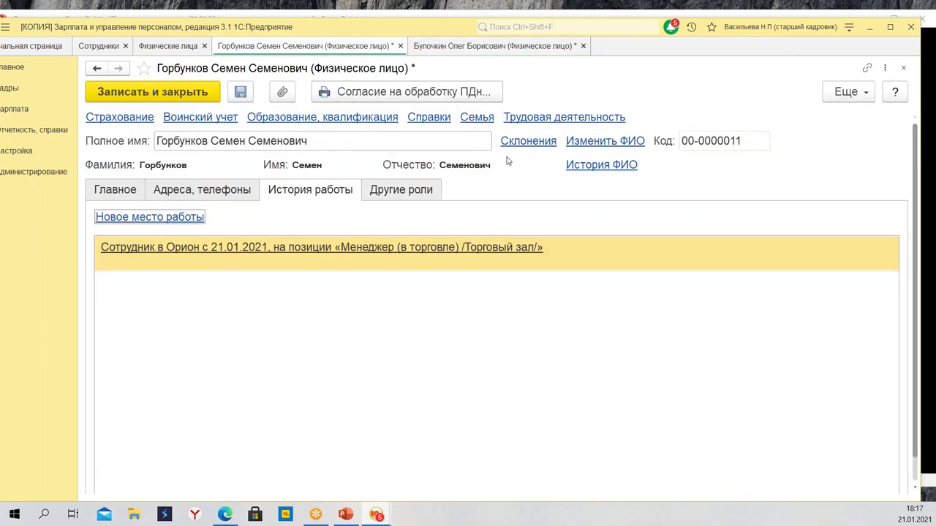
{"action": "left_click", "coordinate": [561, 118]}
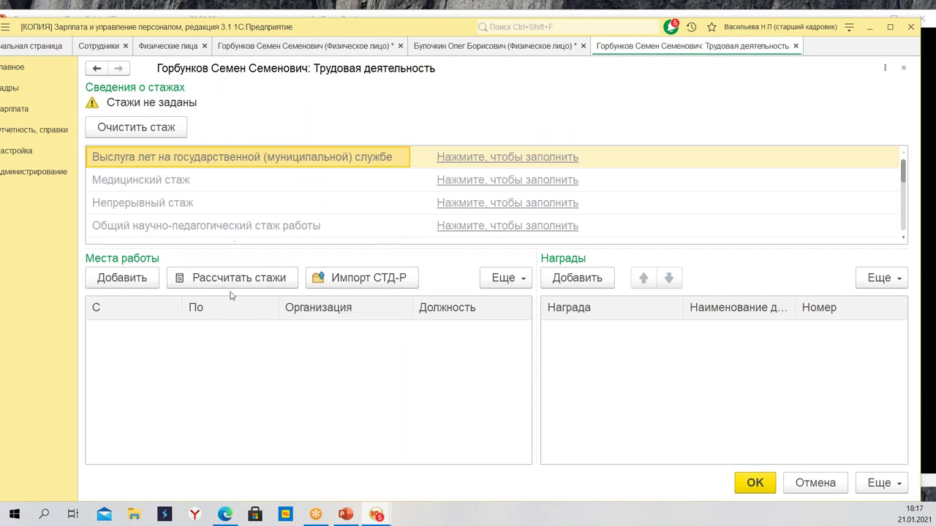
{"action": "left_click", "coordinate": [117, 279]}
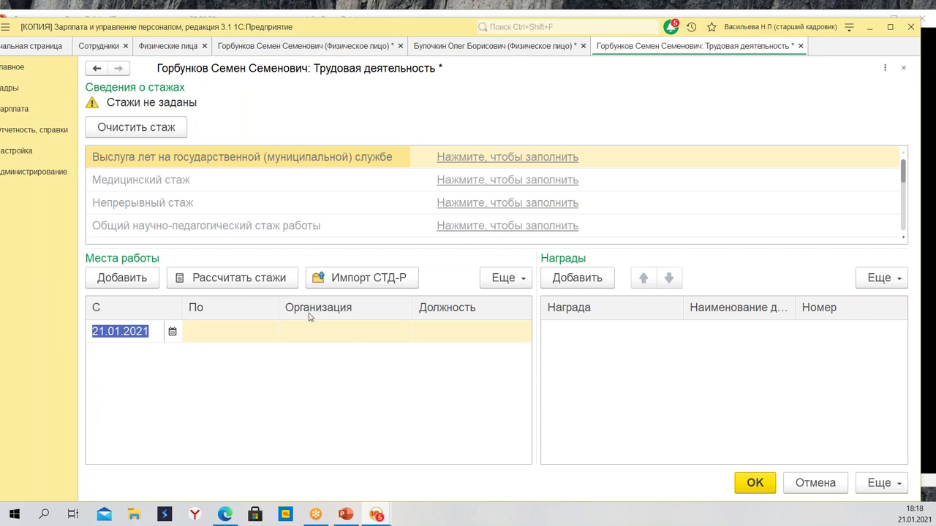
{"action": "left_click", "coordinate": [326, 335]}
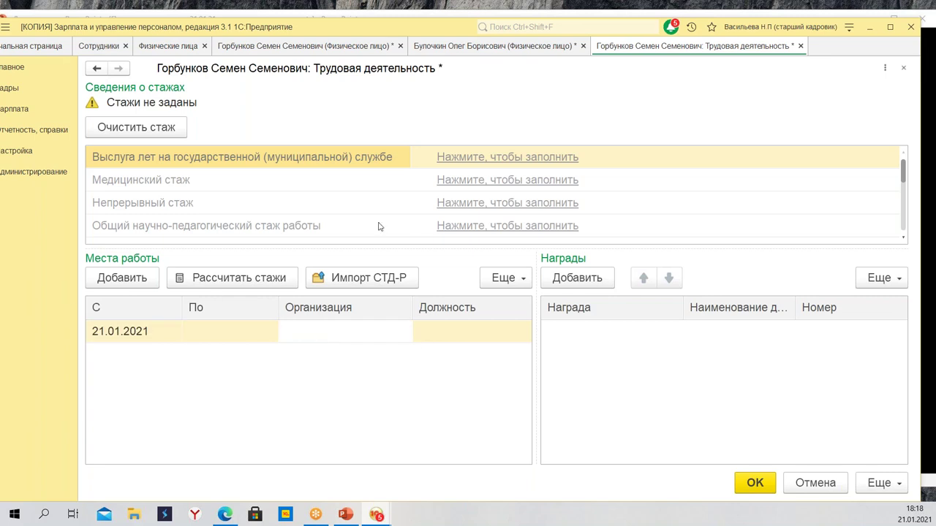
{"action": "left_click", "coordinate": [156, 331]}
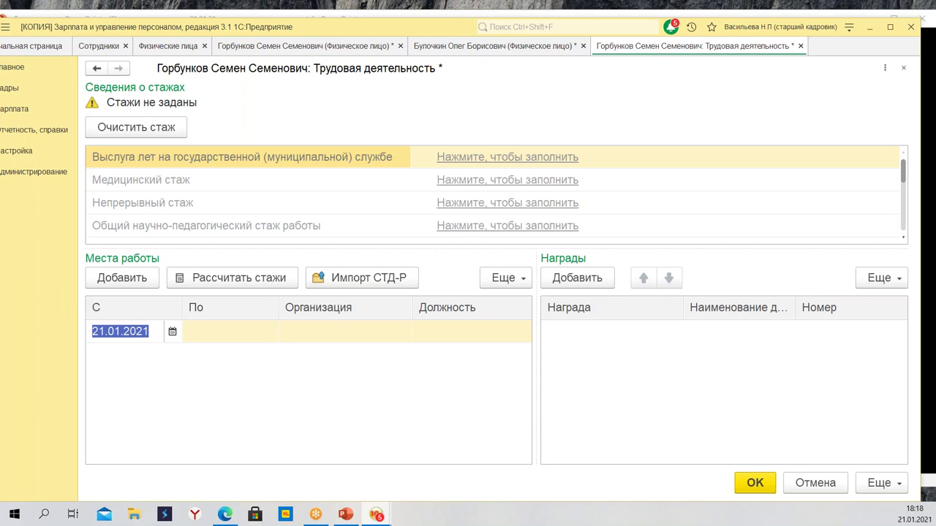
{"action": "type", "text": "02.02.98"}
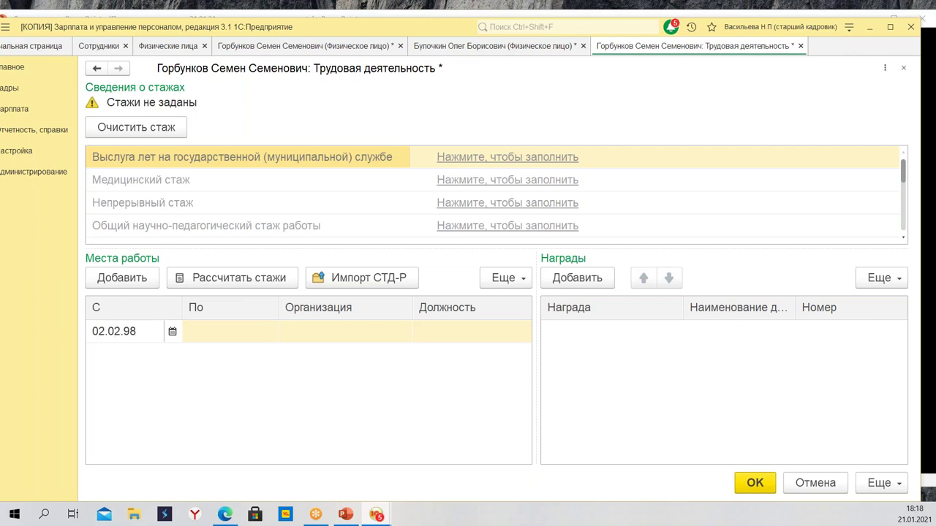
{"action": "key", "text": "Tab"}
{"action": "type", "text": "20."}
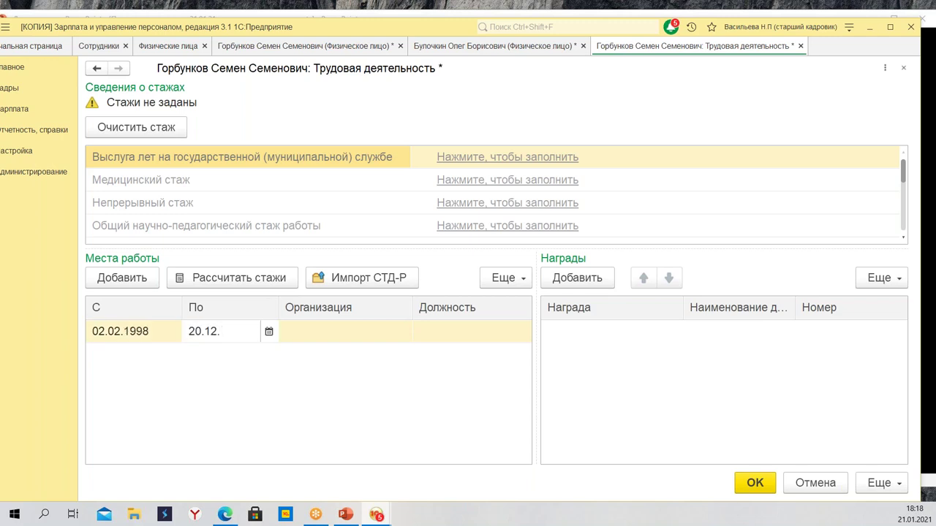
{"action": "type", "text": "12.2012"}
{"action": "key", "text": "Tab"}
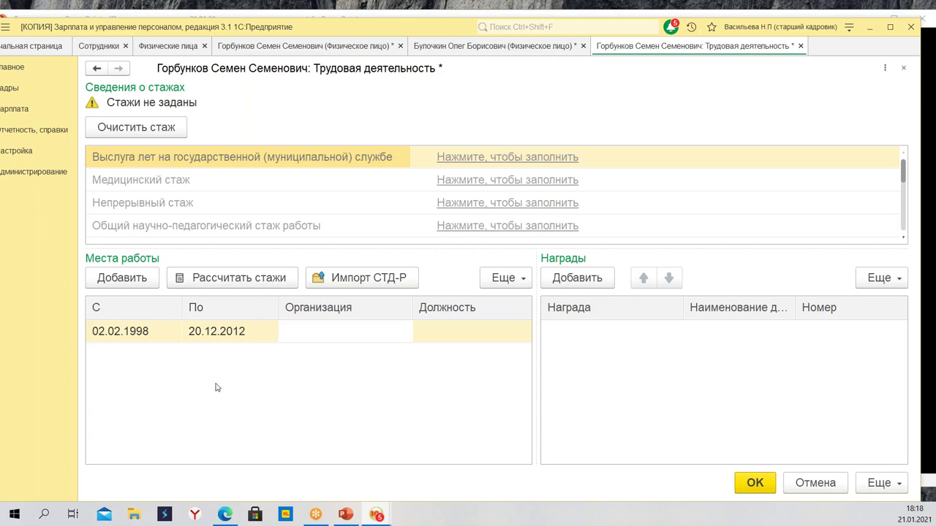
Add a second workplace from 21.12.2012 to 15.05.2015
{"action": "left_click", "coordinate": [125, 280]}
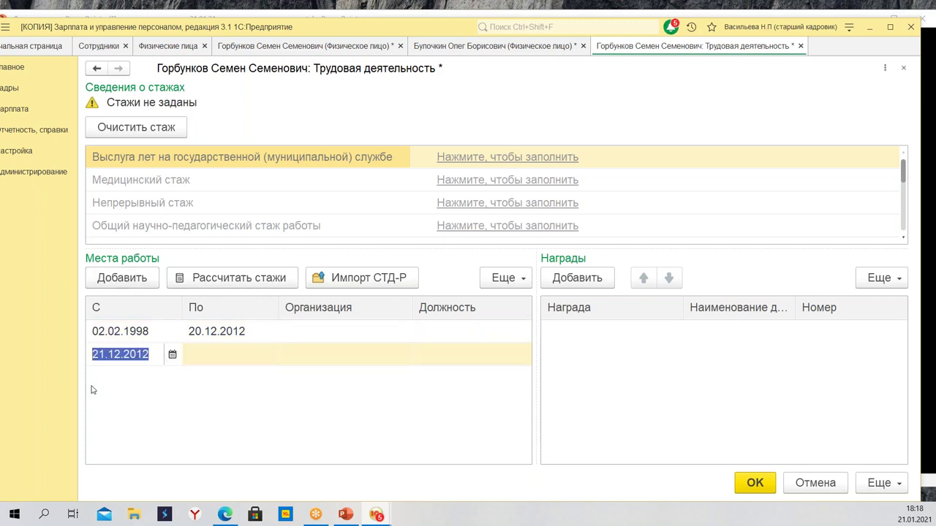
{"action": "left_click", "coordinate": [224, 354]}
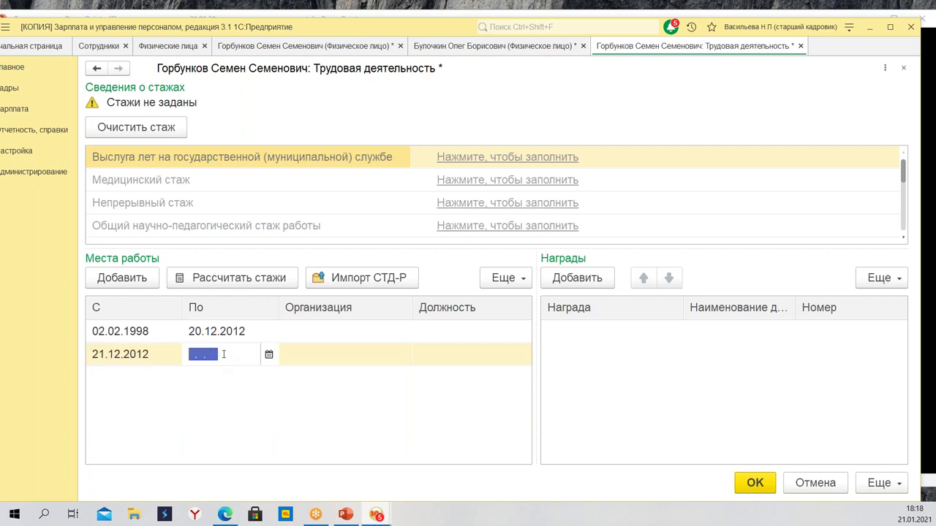
{"action": "type", "text": "15.05.2015"}
{"action": "key", "text": "Tab"}
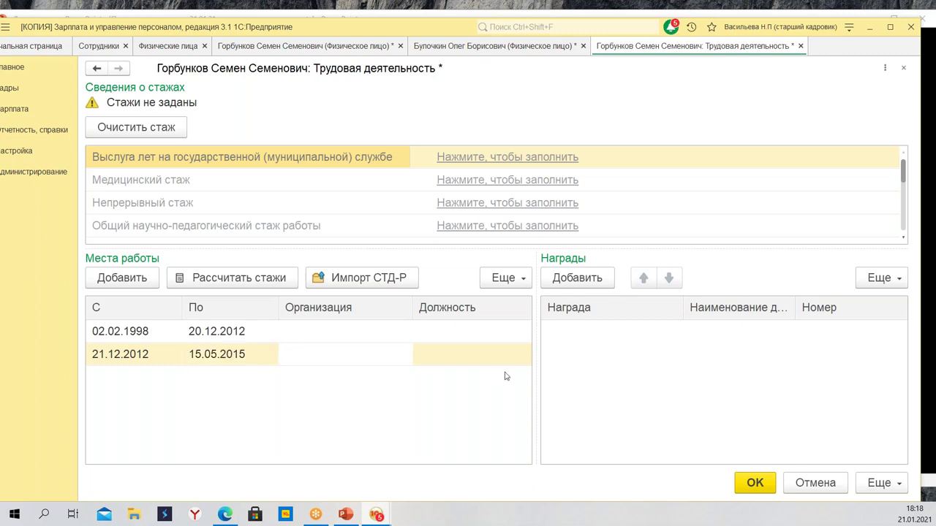
{"action": "left_click", "coordinate": [318, 335]}
{"action": "left_click", "coordinate": [332, 365]}
{"action": "left_click", "coordinate": [325, 329]}
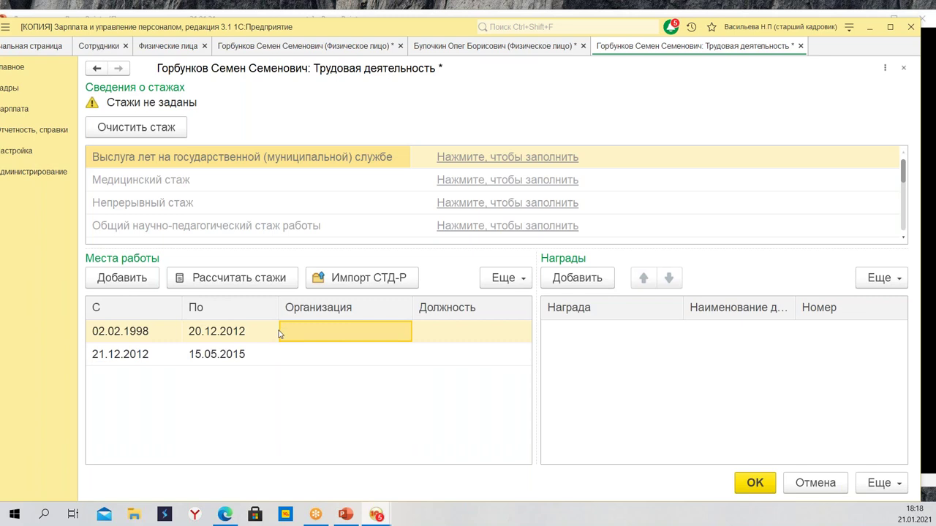
{"action": "left_click", "coordinate": [332, 357]}
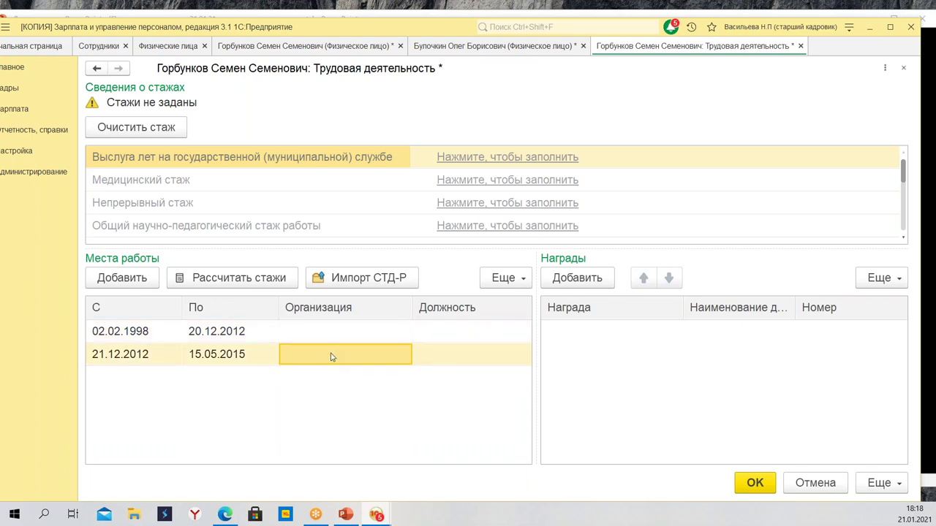
Add a third workplace row starting 06.06.2015
{"action": "left_click", "coordinate": [115, 282]}
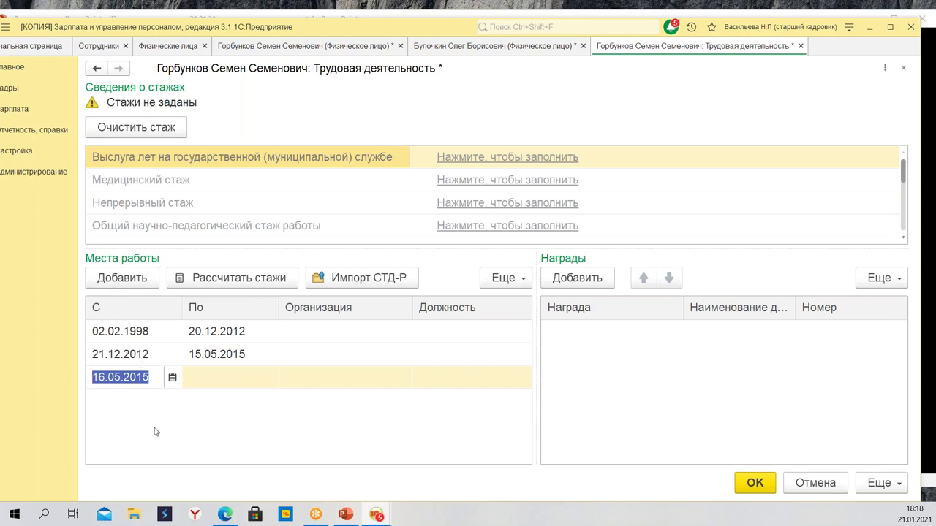
{"action": "type", "text": "06.0"}
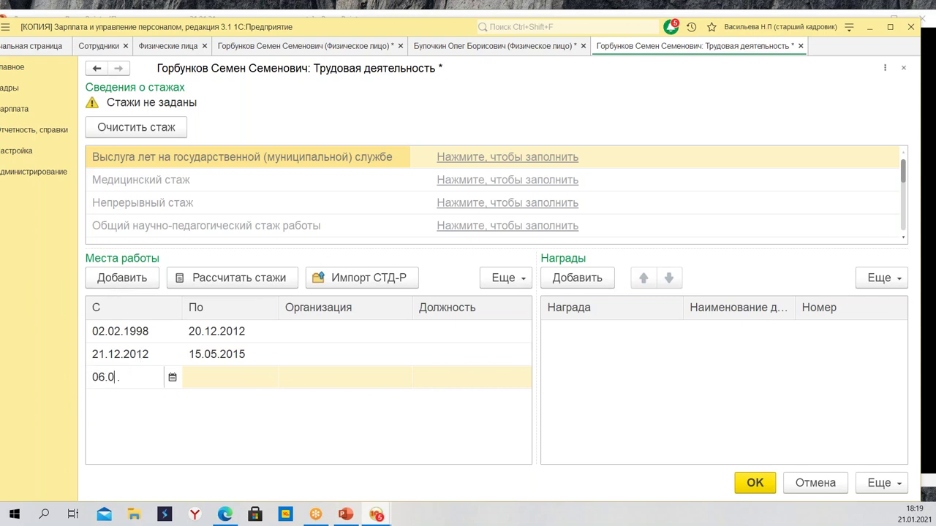
{"action": "type", "text": "6.2021"}
{"action": "key", "text": "Return"}
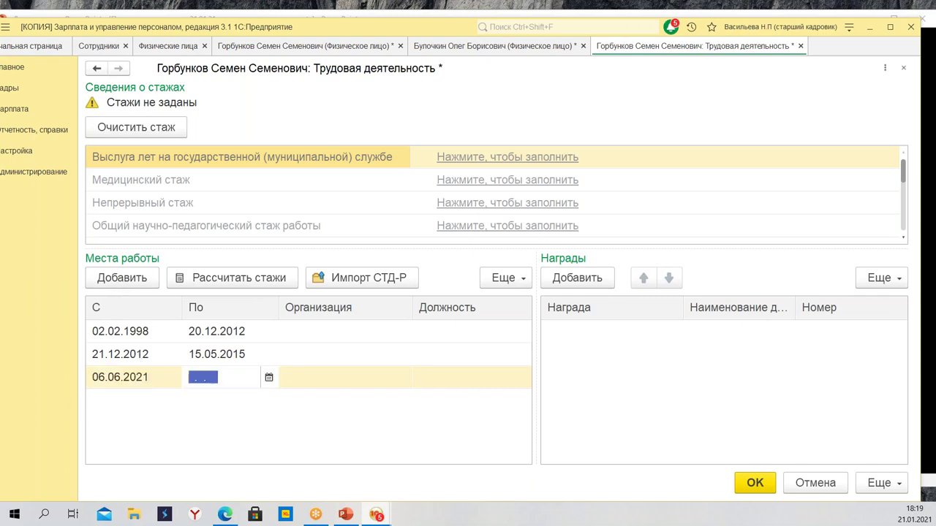
{"action": "left_click", "coordinate": [150, 377]}
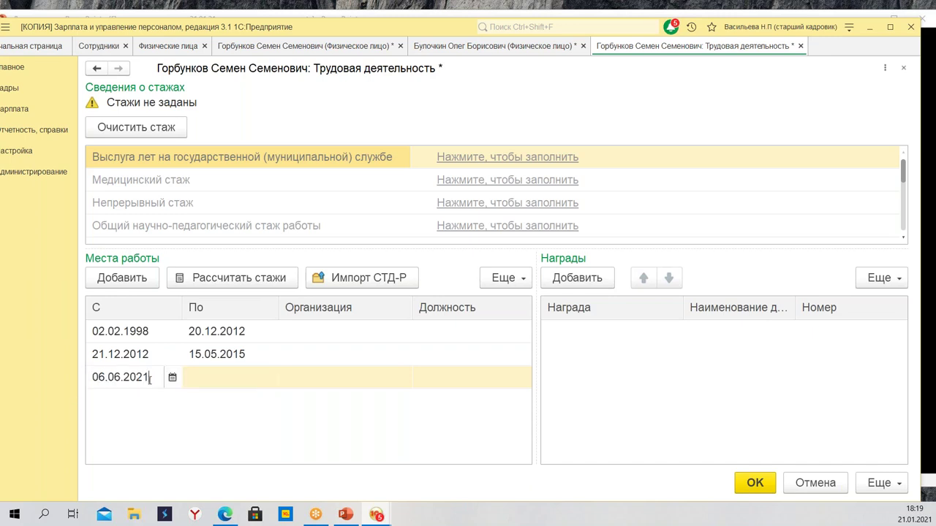
{"action": "left_click_drag", "start_coordinate": [150, 377], "coordinate": [137, 378]}
{"action": "type", "text": "15"}
{"action": "key", "text": "Return"}
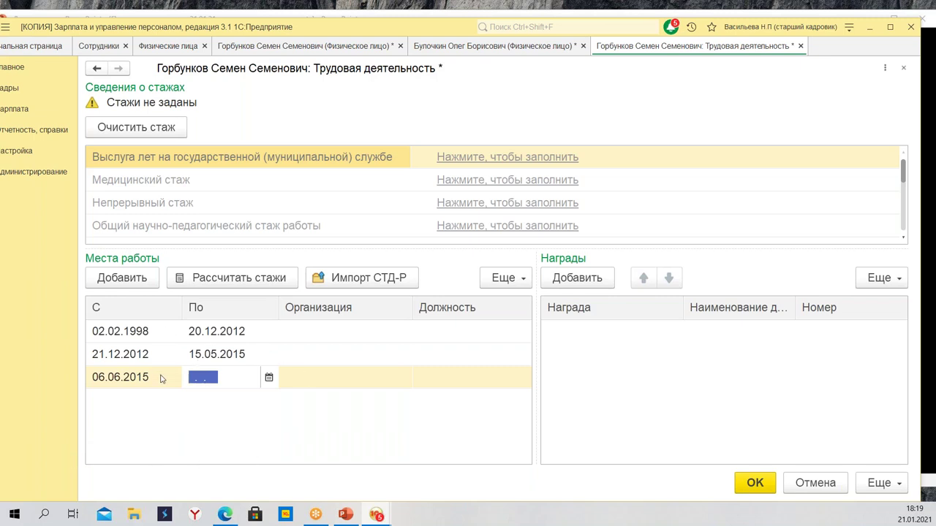
Set its end date to 25.12.2020 and run Рассчитать стажи
{"action": "type", "text": "25.12"}
{"action": "type", "text": "02"}
{"action": "key", "text": "Return"}
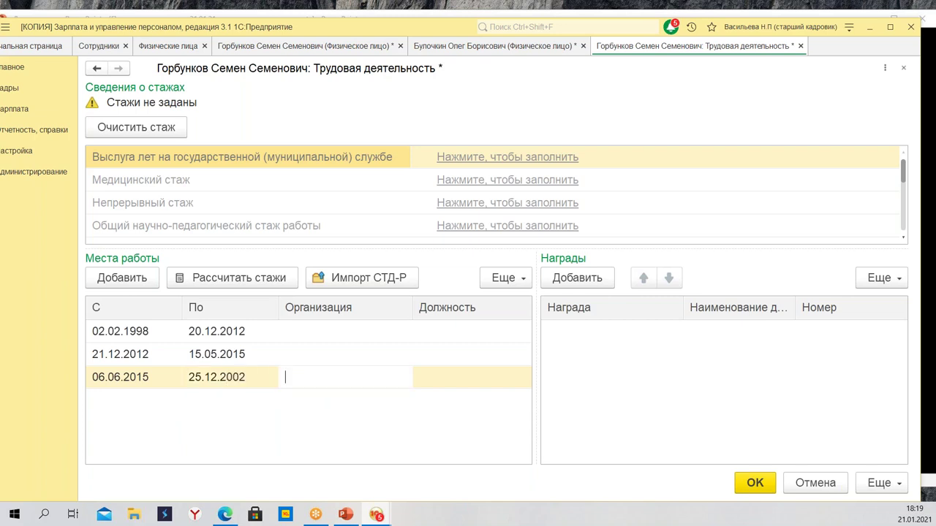
{"action": "left_click", "coordinate": [251, 378]}
{"action": "left_click_drag", "start_coordinate": [251, 377], "coordinate": [232, 377]}
{"action": "type", "text": "20"}
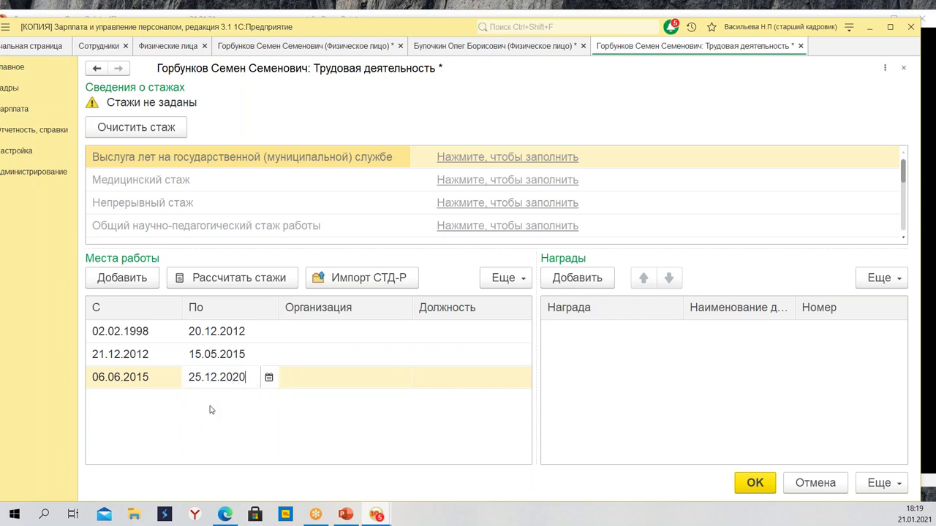
{"action": "key", "text": "Return"}
{"action": "key", "text": "Escape"}
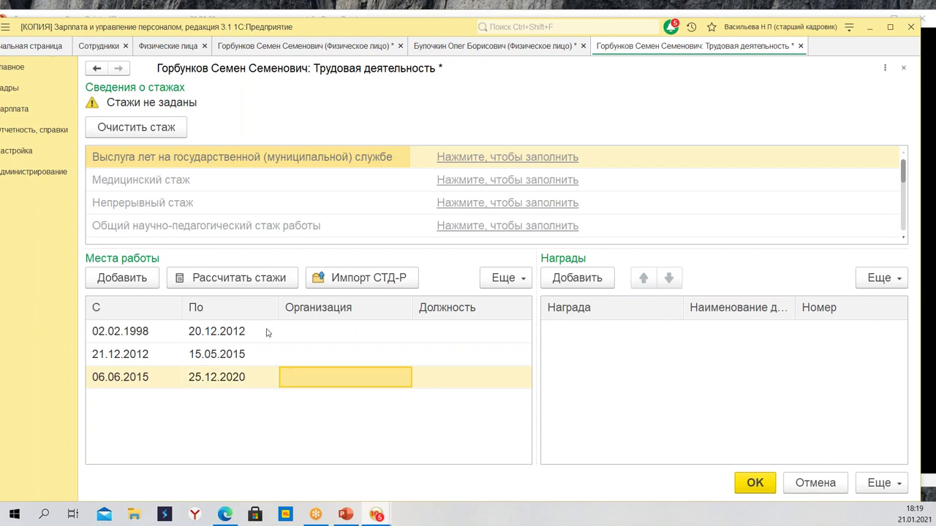
{"action": "left_click", "coordinate": [241, 278]}
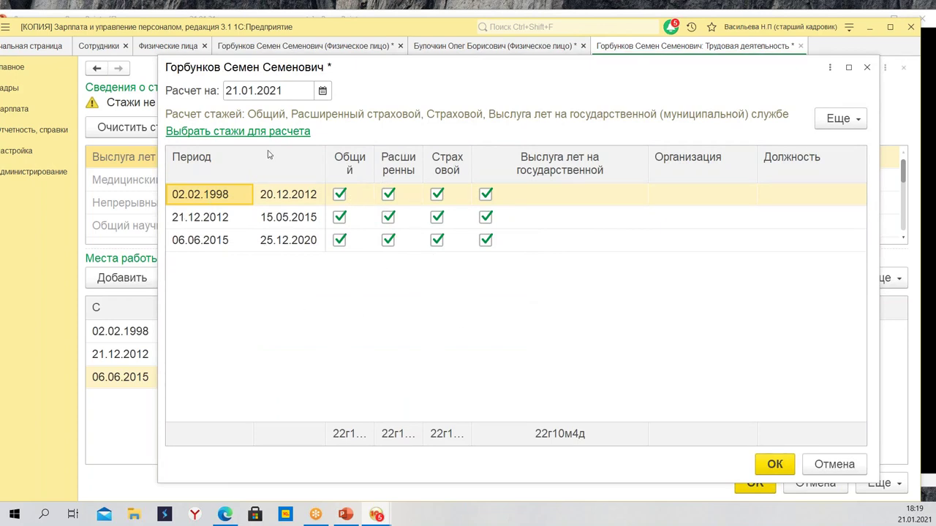
Include Медицинский service, counting only the 21.12.2012–15.05.2015 period, and accept the totals
{"action": "left_click", "coordinate": [217, 132]}
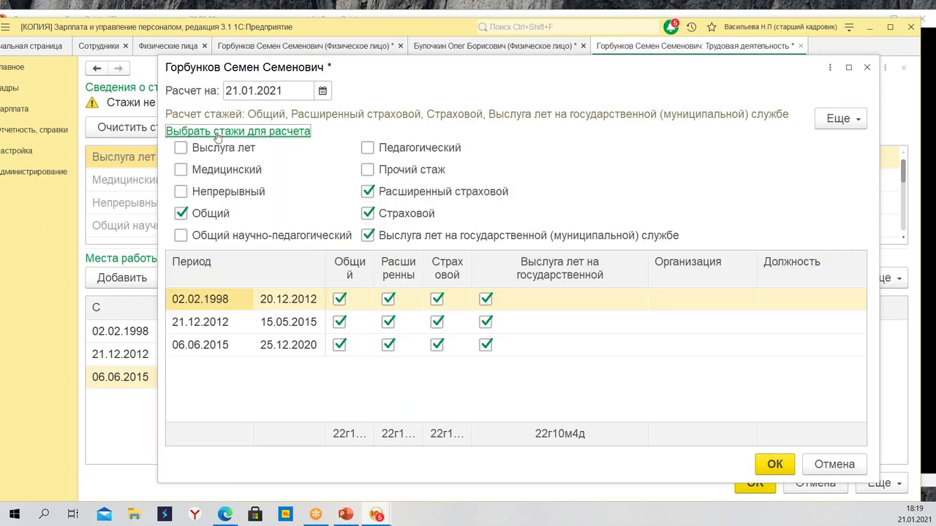
{"action": "left_click", "coordinate": [235, 132]}
{"action": "left_click", "coordinate": [234, 131]}
{"action": "left_click", "coordinate": [181, 169]}
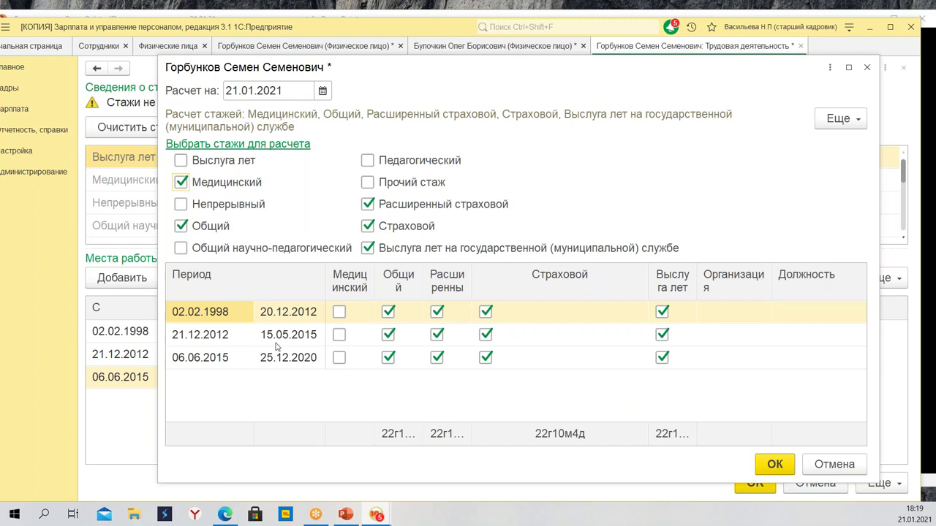
{"action": "left_click", "coordinate": [340, 336]}
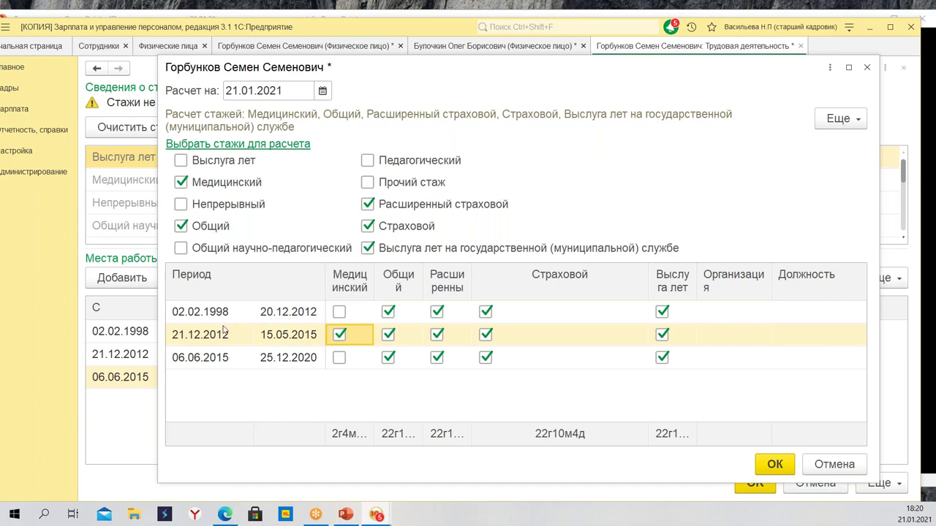
{"action": "left_click", "coordinate": [773, 465]}
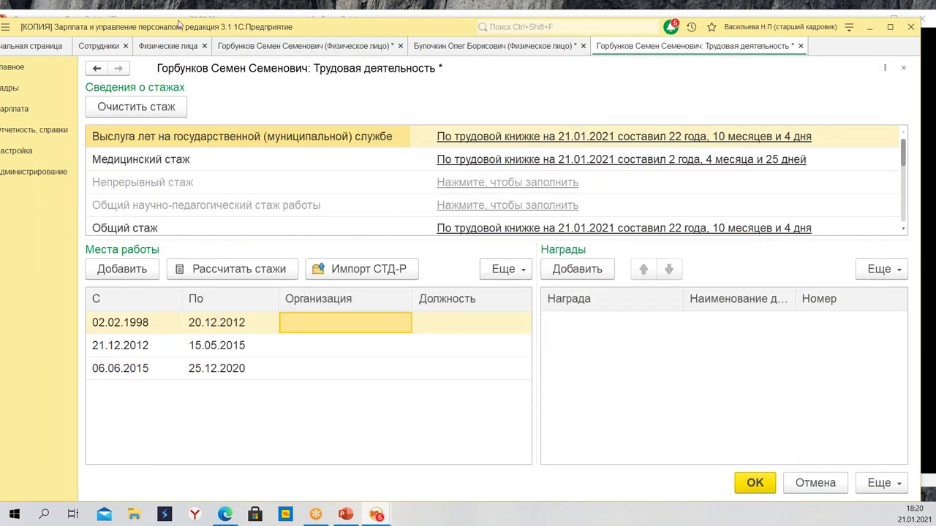
Open Настройка → Виды стажа and review the Категория стажа options without creating anything
{"action": "left_click_drag", "start_coordinate": [186, 30], "coordinate": [220, 32]}
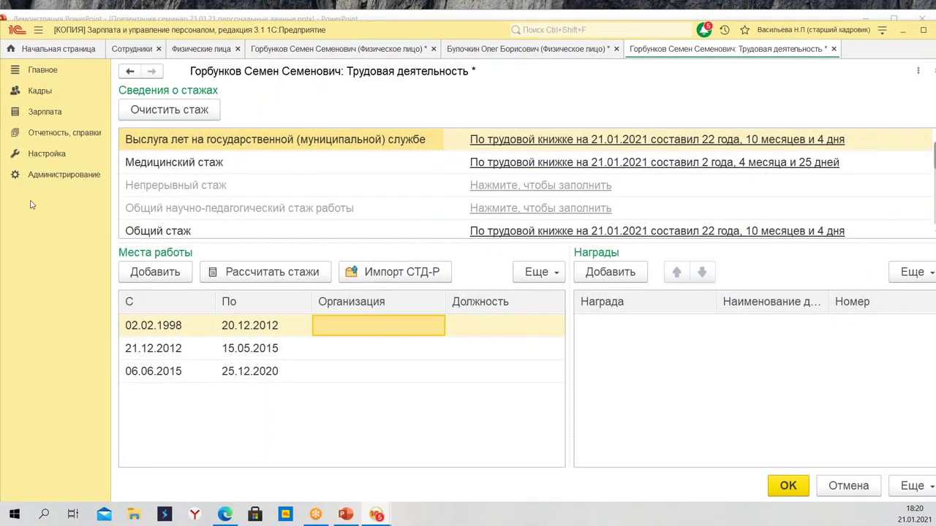
{"action": "left_click", "coordinate": [53, 156]}
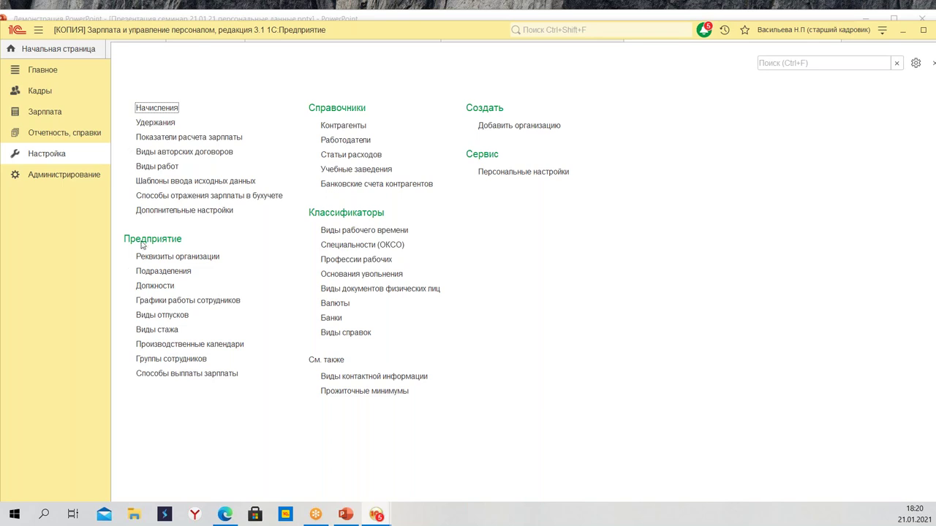
{"action": "left_click", "coordinate": [157, 330]}
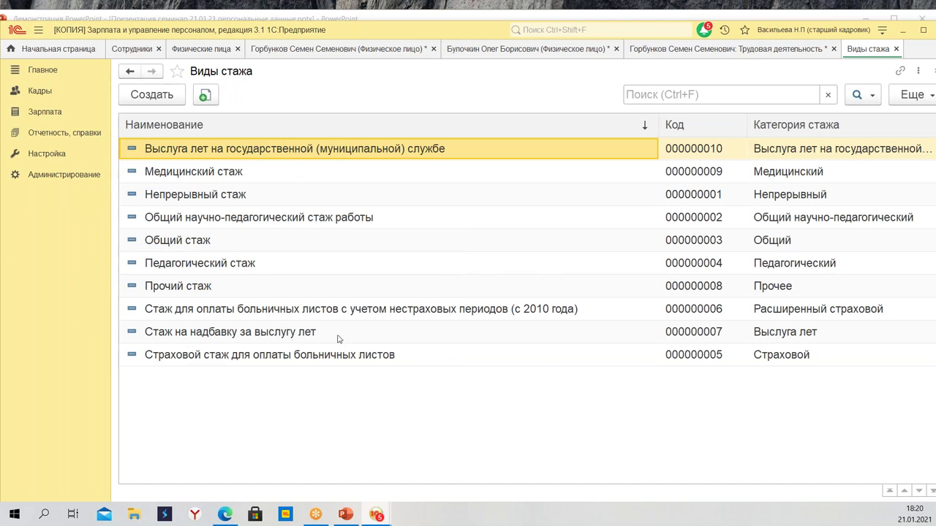
{"action": "left_click", "coordinate": [152, 95]}
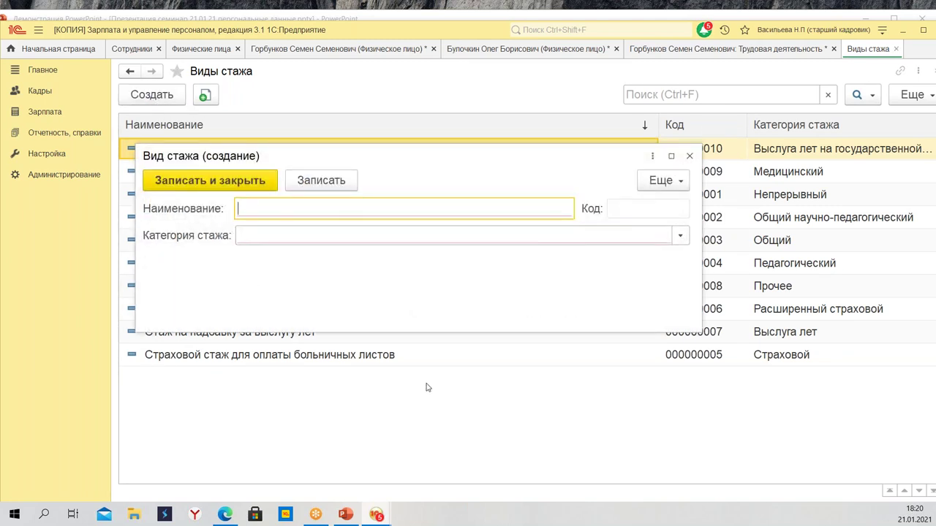
{"action": "left_click", "coordinate": [681, 237]}
{"action": "scroll", "coordinate": [420, 365], "scroll_direction": "down", "scroll_amount": 1}
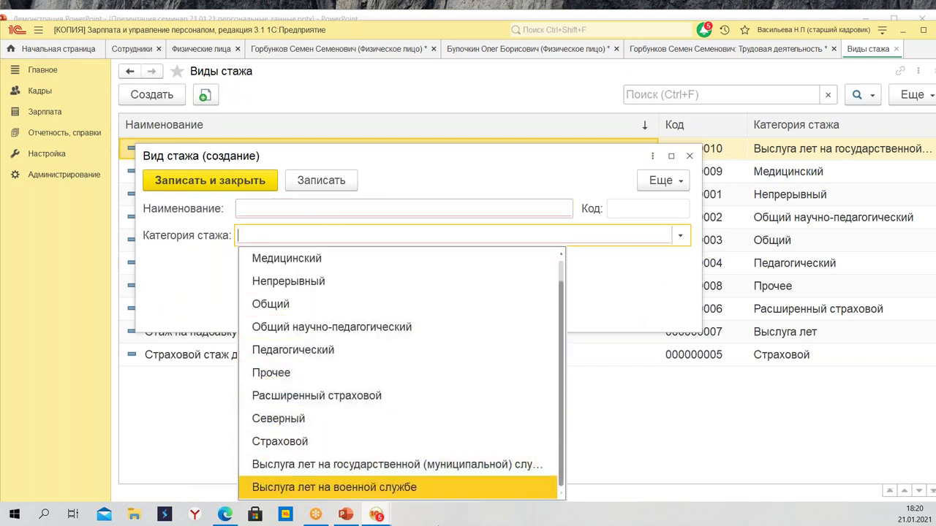
{"action": "scroll", "coordinate": [439, 410], "scroll_direction": "up", "scroll_amount": 1}
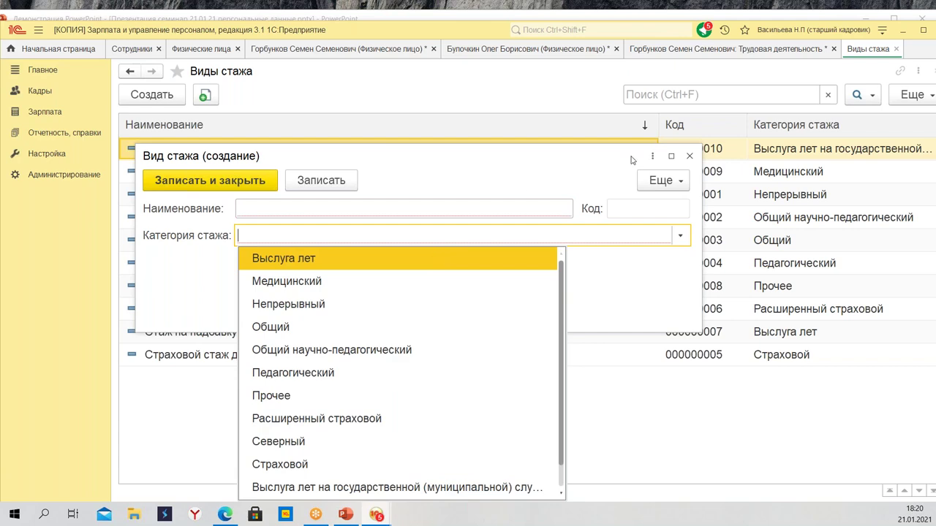
{"action": "left_click", "coordinate": [689, 157]}
{"action": "left_click", "coordinate": [690, 156]}
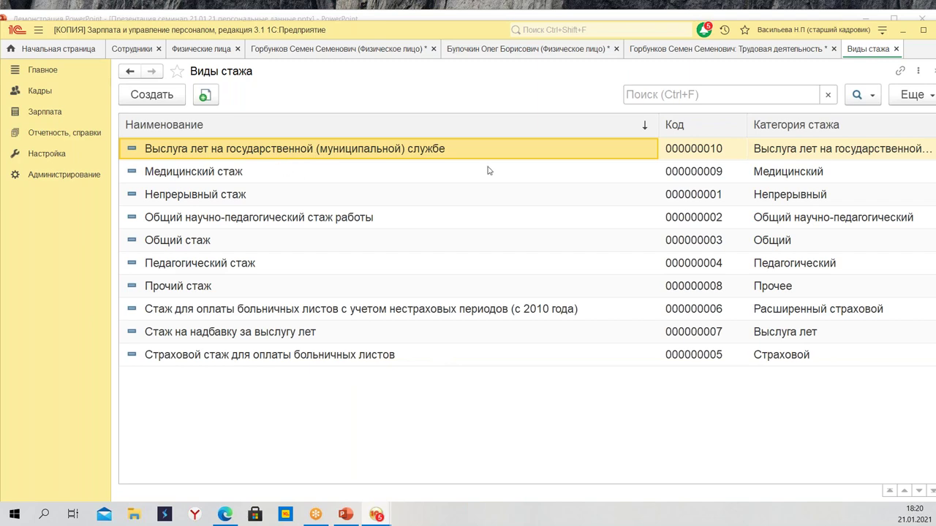
Create a service type named тест in category Прочее
{"action": "left_click", "coordinate": [151, 95]}
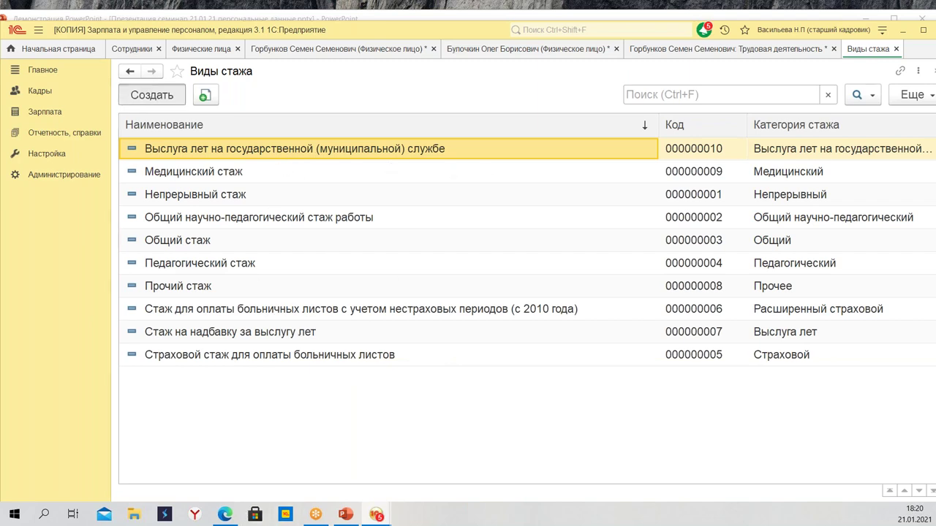
{"action": "type", "text": "тест"}
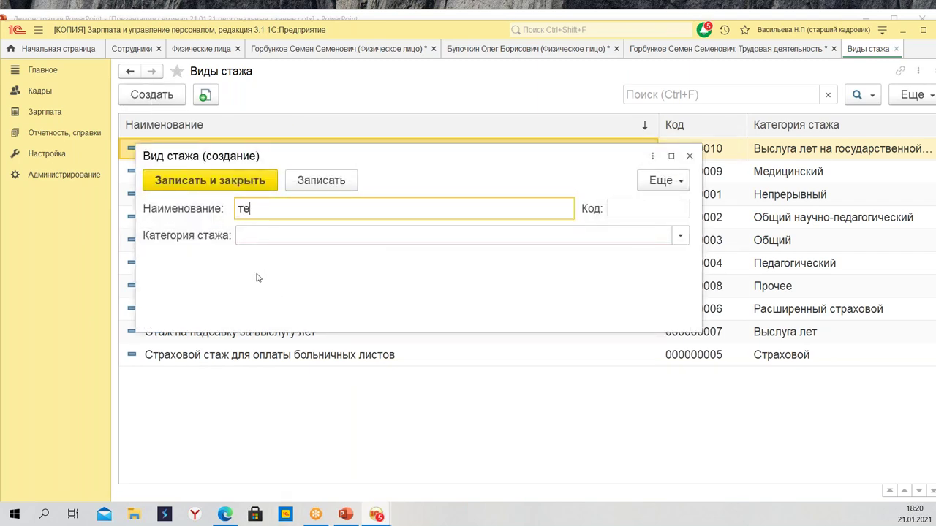
{"action": "left_click", "coordinate": [361, 231]}
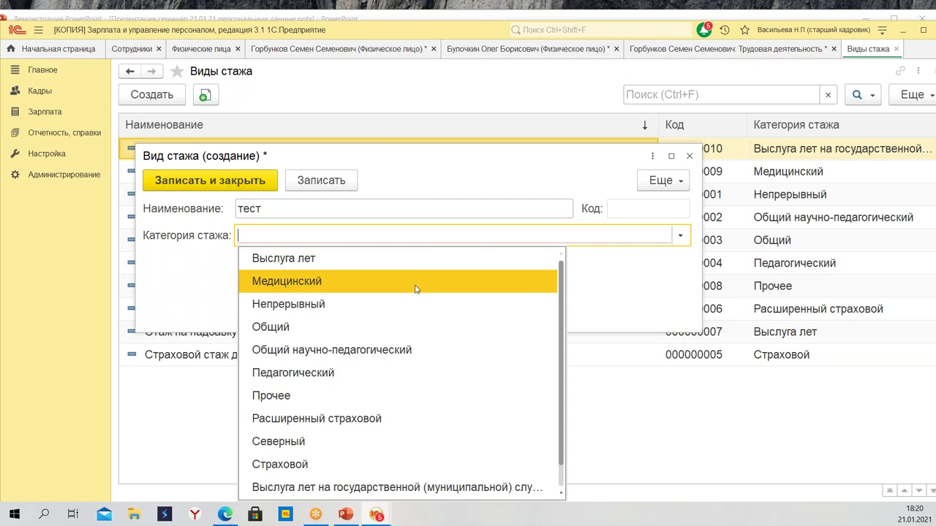
{"action": "scroll", "coordinate": [377, 373], "scroll_direction": "down", "scroll_amount": 1}
{"action": "scroll", "coordinate": [359, 438], "scroll_direction": "up", "scroll_amount": 1}
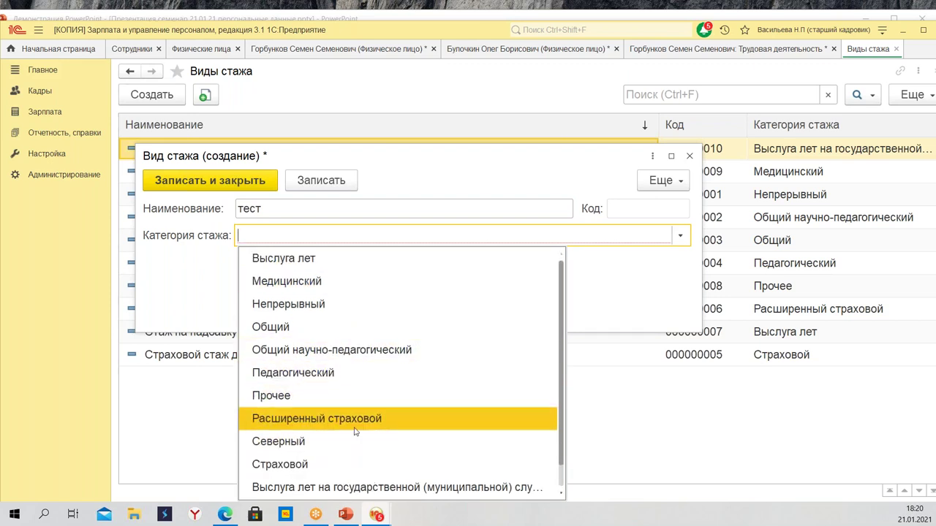
{"action": "left_click", "coordinate": [318, 402]}
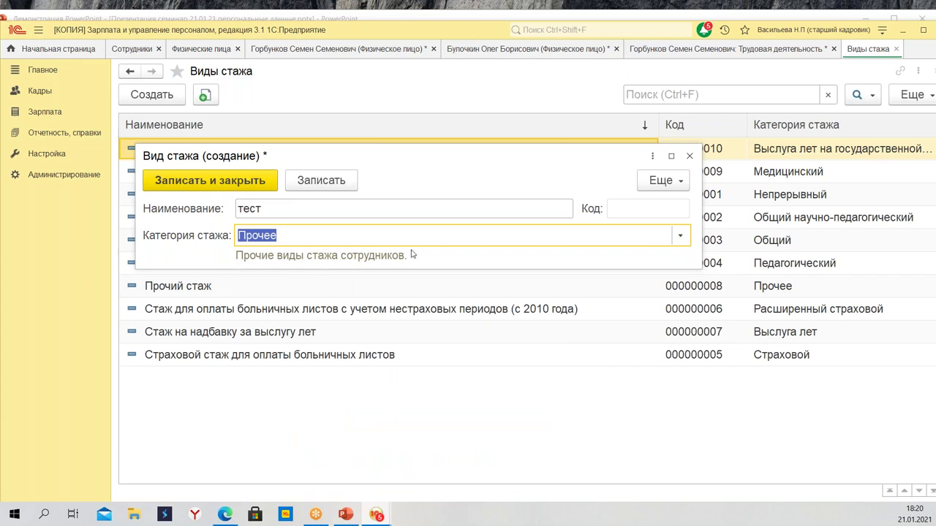
{"action": "left_click", "coordinate": [197, 186]}
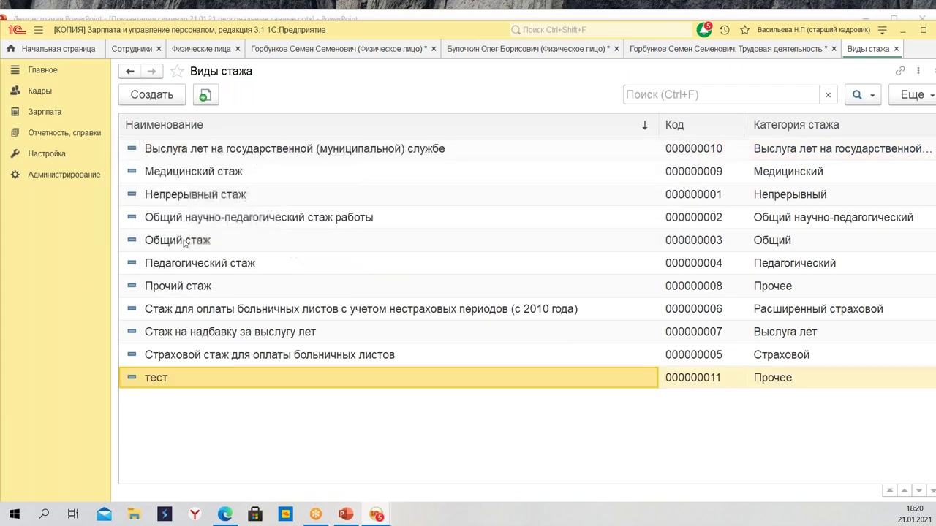
Save Горбунков's Трудовая деятельность and reopen it
{"action": "left_click", "coordinate": [896, 49]}
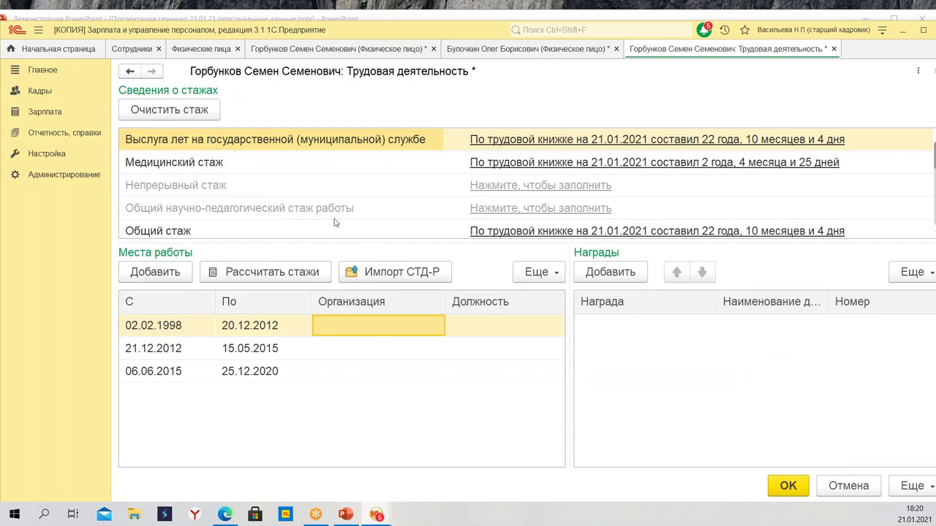
{"action": "left_click", "coordinate": [788, 486]}
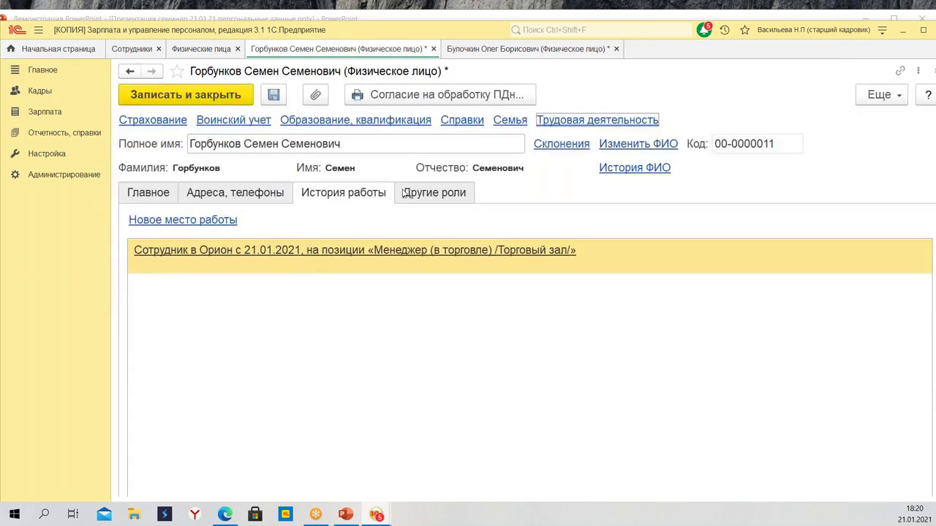
{"action": "left_click", "coordinate": [583, 122]}
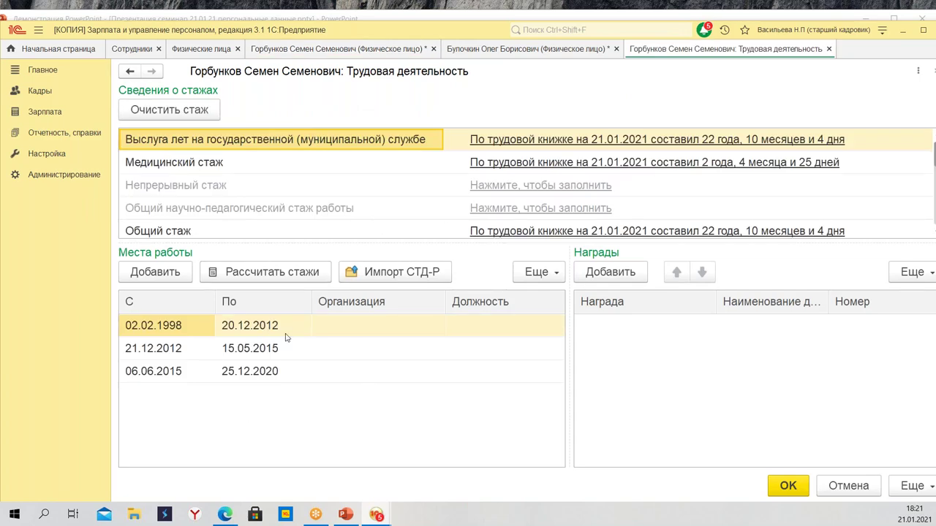
Recalculate the employee's seniority types as of 21.01.2021 and confirm the work history form
{"action": "left_click", "coordinate": [259, 275]}
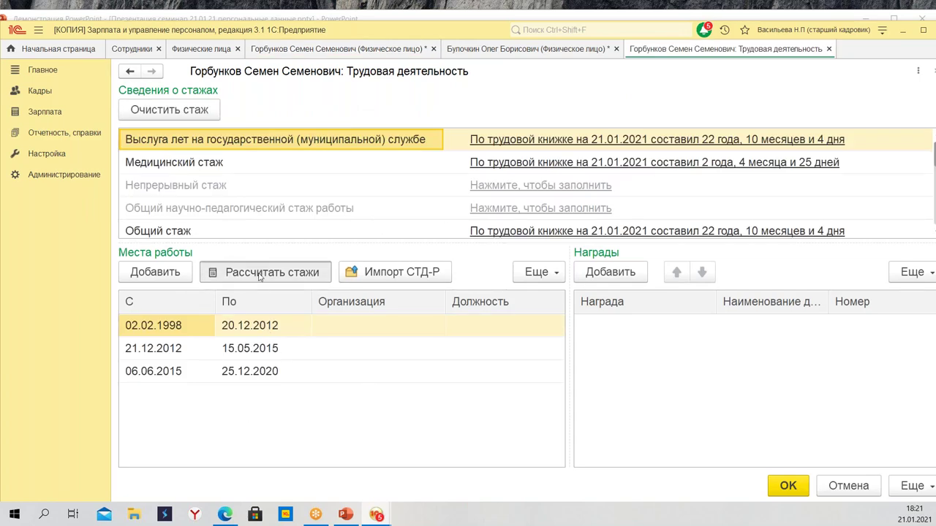
{"action": "left_click", "coordinate": [226, 147]}
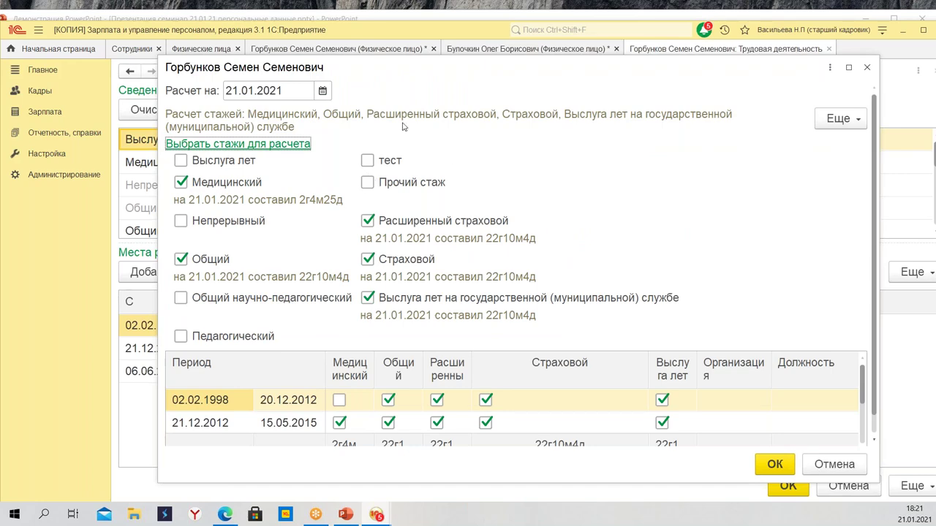
{"action": "left_click", "coordinate": [775, 464]}
{"action": "left_click", "coordinate": [788, 486]}
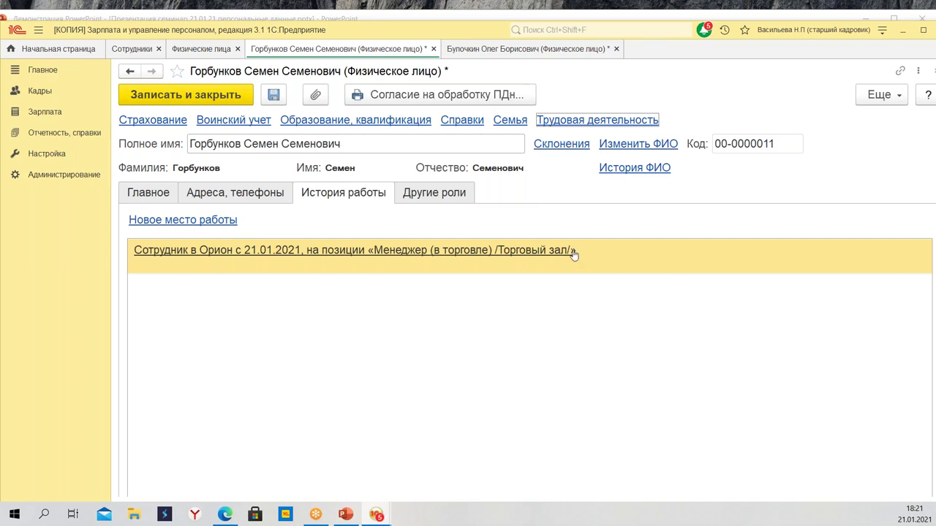
{"action": "left_click", "coordinate": [638, 145]}
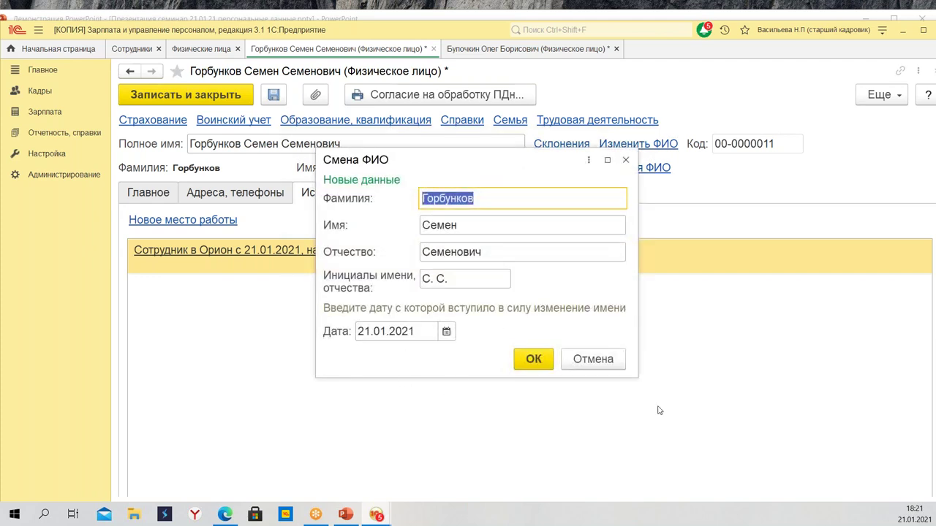
{"action": "left_click", "coordinate": [526, 359]}
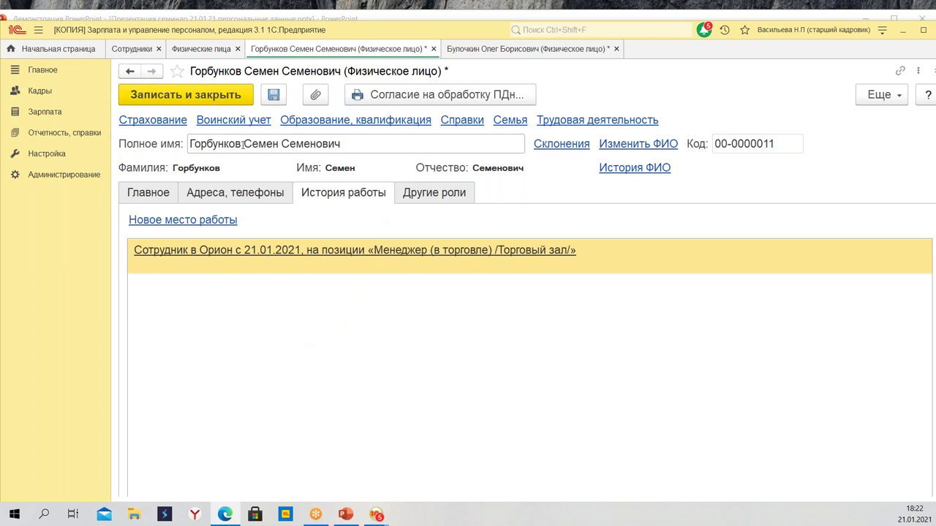
{"action": "left_click", "coordinate": [269, 98]}
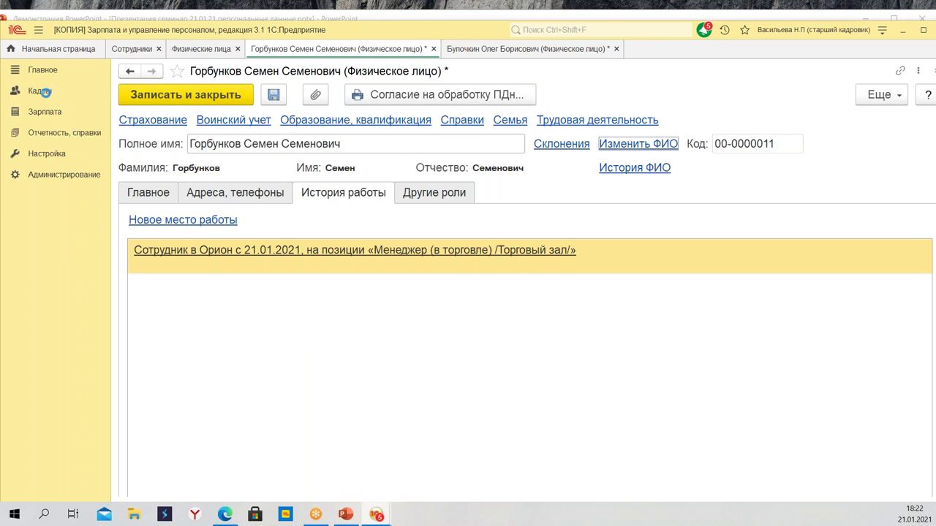
Close the person card and open the Личные карточки (Т-2) report from Кадровые отчеты
{"action": "key", "text": "ctrl+F4"}
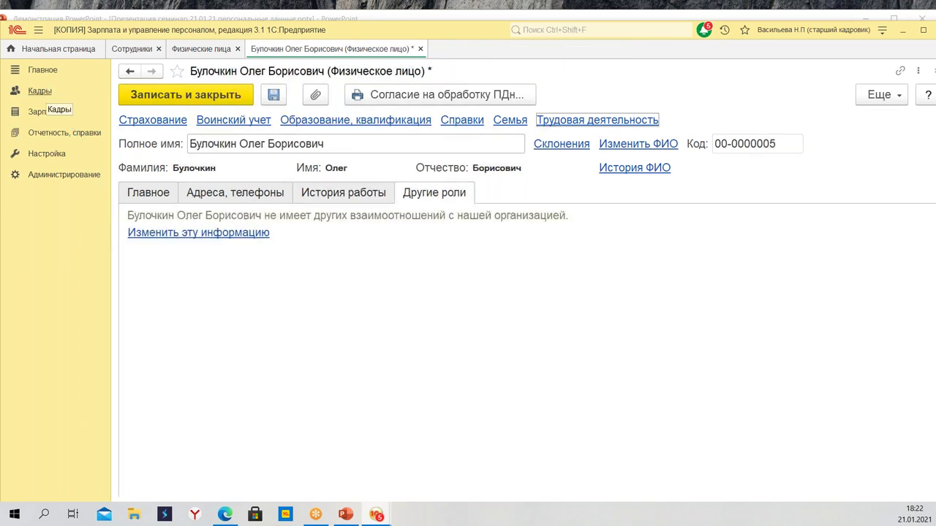
{"action": "left_click", "coordinate": [41, 92]}
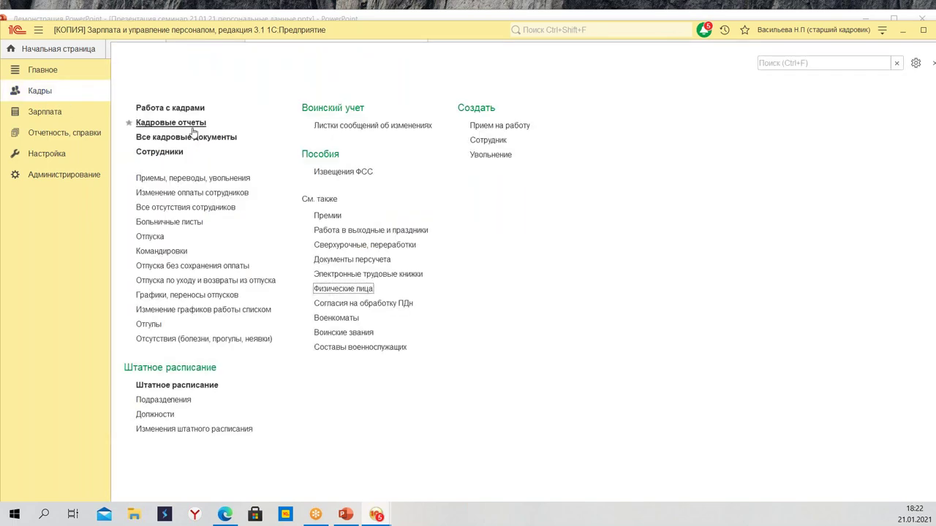
{"action": "left_click", "coordinate": [186, 124]}
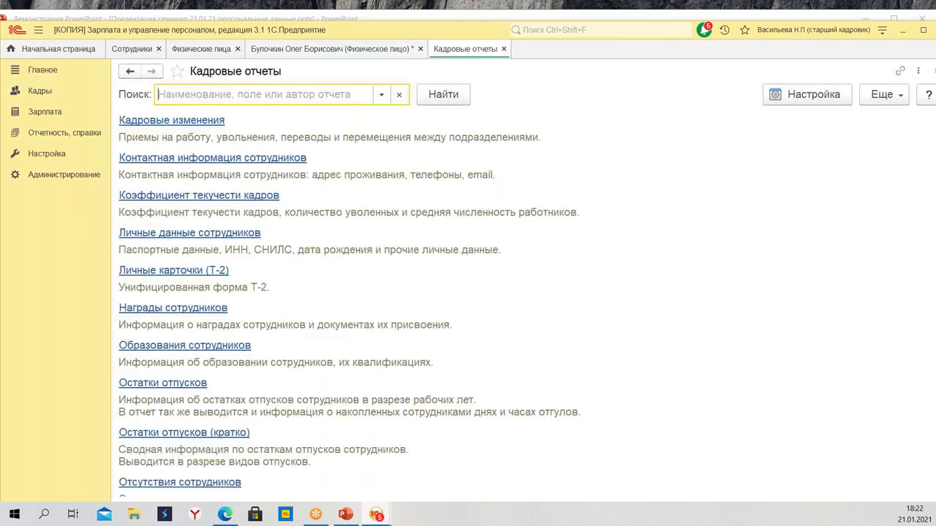
{"action": "left_click", "coordinate": [182, 271]}
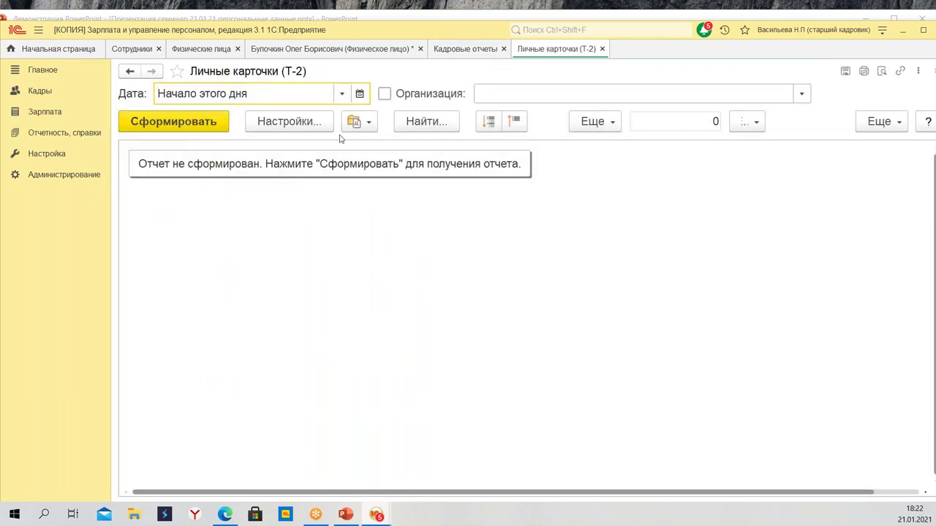
Add the cook's main employment to the Сотрудники filter and generate the report
{"action": "left_click", "coordinate": [265, 129]}
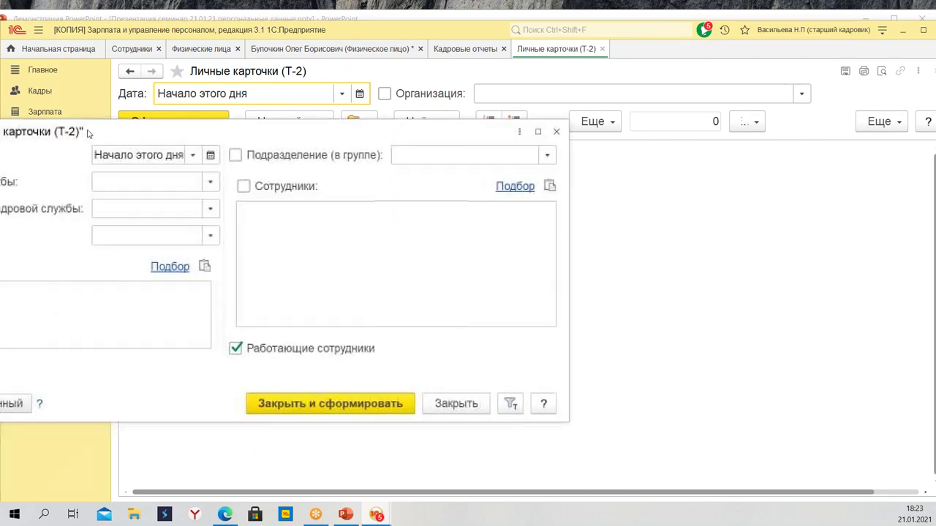
{"action": "right_click", "coordinate": [485, 202]}
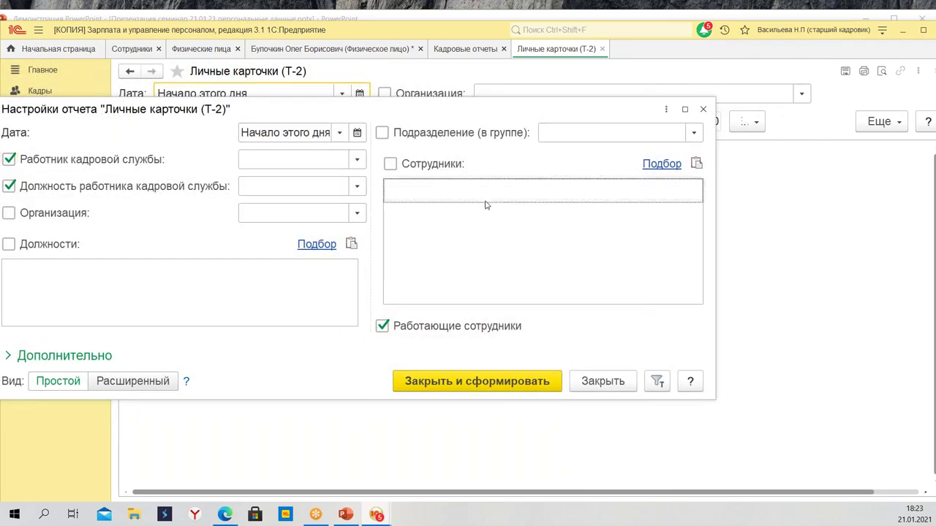
{"action": "left_click", "coordinate": [501, 133]}
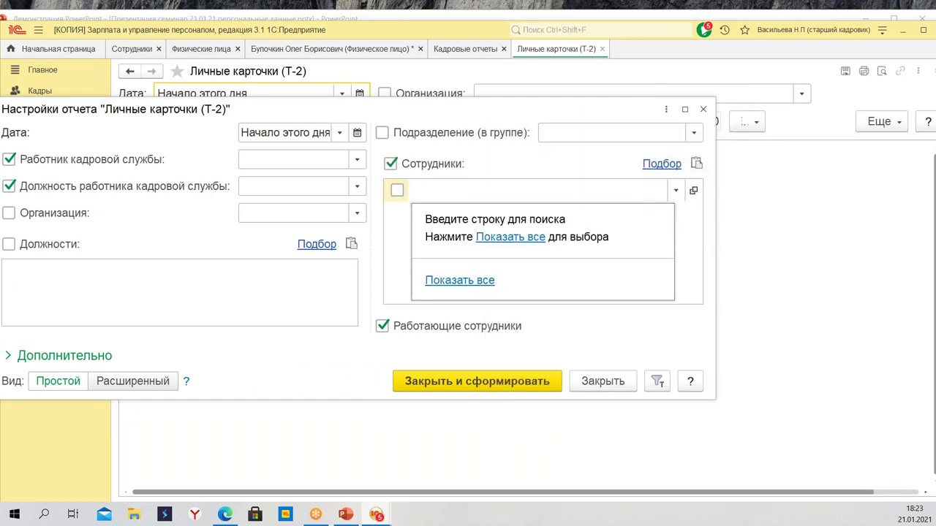
{"action": "left_click", "coordinate": [511, 238]}
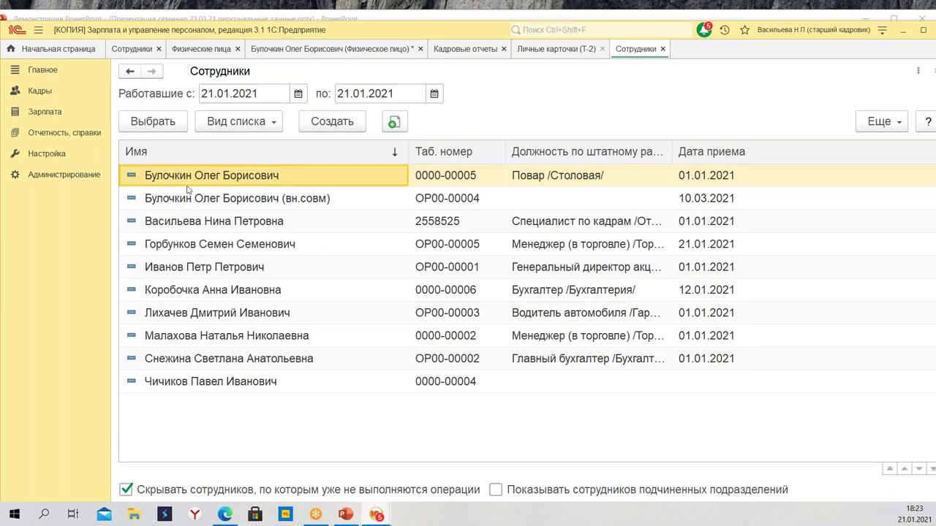
{"action": "double_click", "coordinate": [188, 175]}
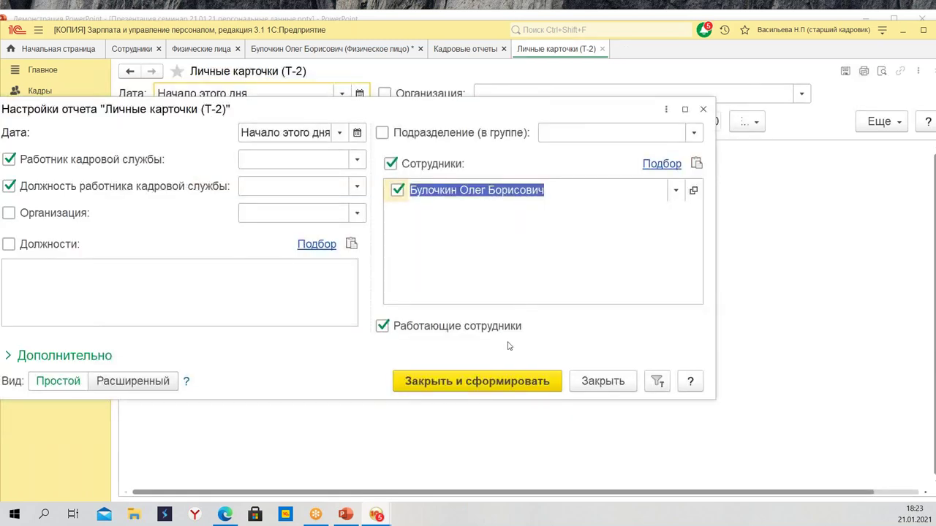
{"action": "left_click", "coordinate": [479, 381]}
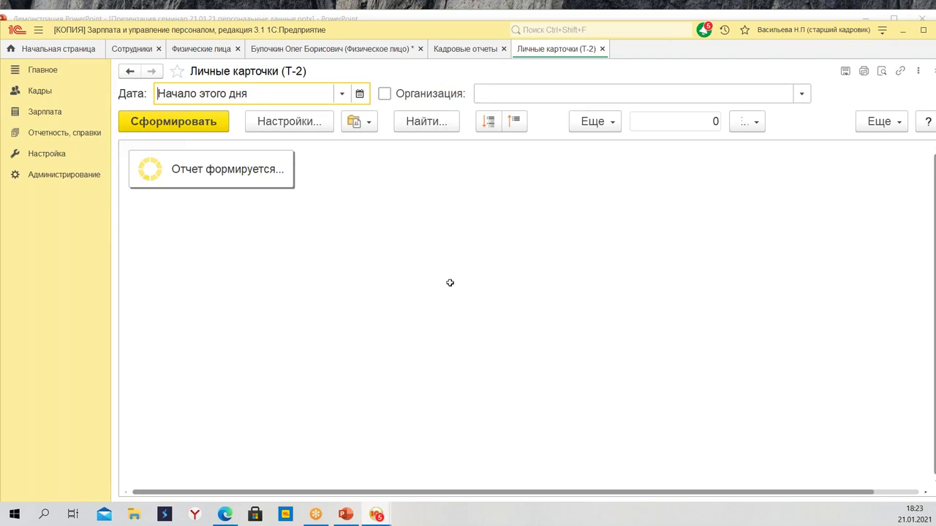
Scroll through every section of the cook's Т-2 card, then back to the top
{"action": "scroll", "coordinate": [388, 329], "scroll_direction": "down", "scroll_amount": 10}
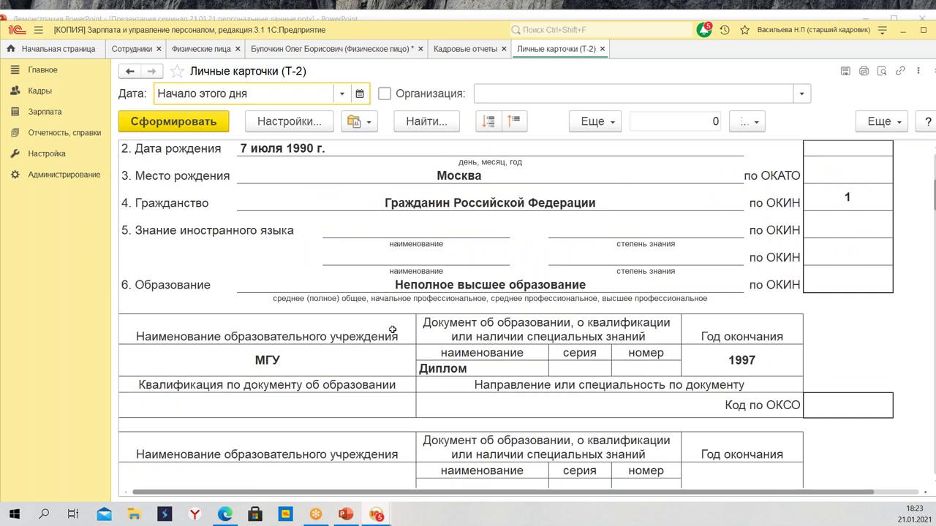
{"action": "scroll", "coordinate": [454, 334], "scroll_direction": "down", "scroll_amount": 3}
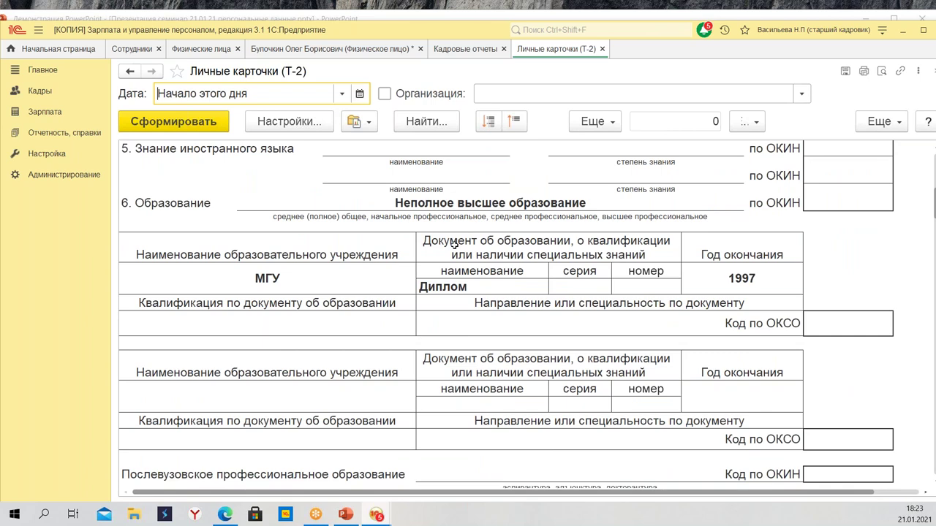
{"action": "scroll", "coordinate": [454, 242], "scroll_direction": "down", "scroll_amount": 12}
{"action": "scroll", "coordinate": [401, 288], "scroll_direction": "down", "scroll_amount": 5}
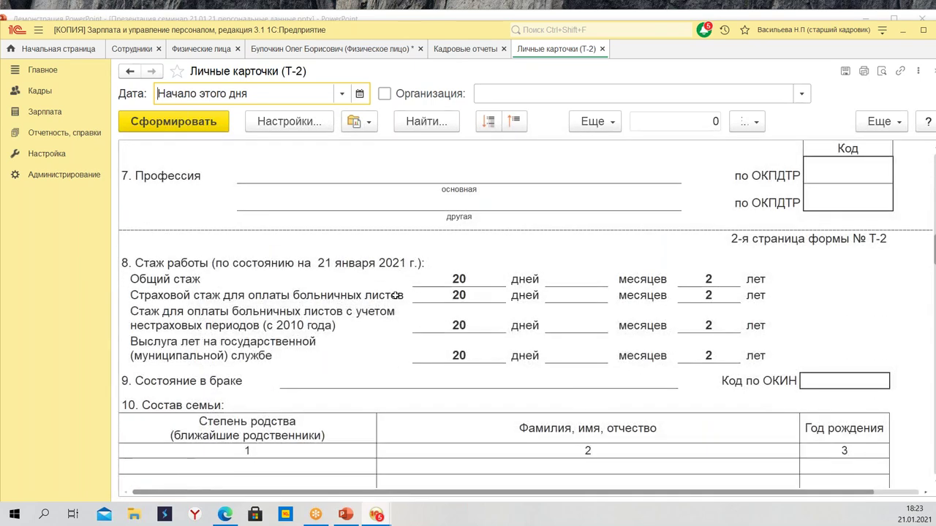
{"action": "scroll", "coordinate": [398, 306], "scroll_direction": "down", "scroll_amount": 2}
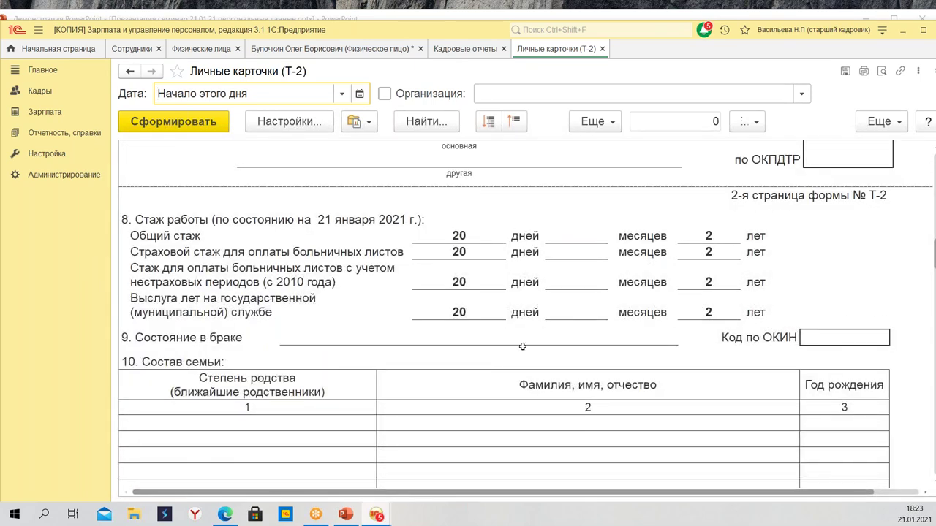
{"action": "scroll", "coordinate": [371, 276], "scroll_direction": "down", "scroll_amount": 1}
{"action": "scroll", "coordinate": [371, 276], "scroll_direction": "down", "scroll_amount": 20}
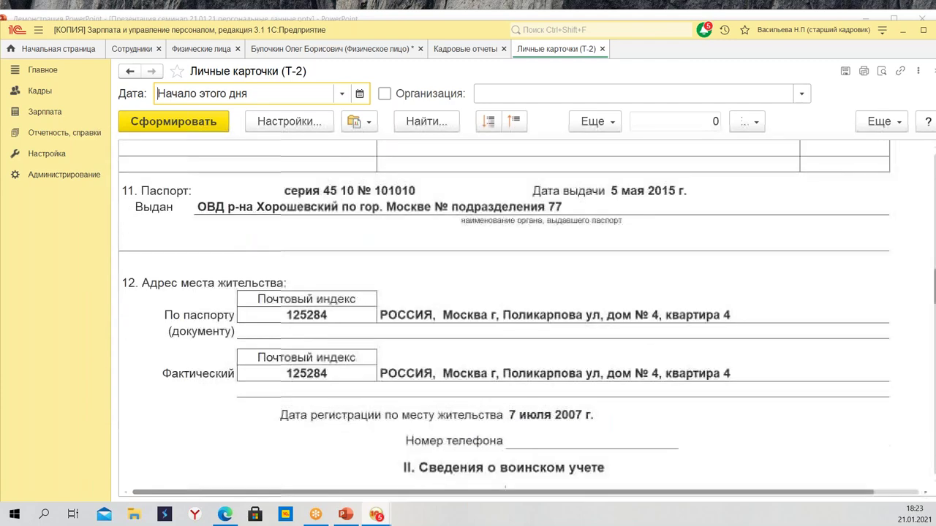
{"action": "scroll", "coordinate": [380, 296], "scroll_direction": "down", "scroll_amount": 7}
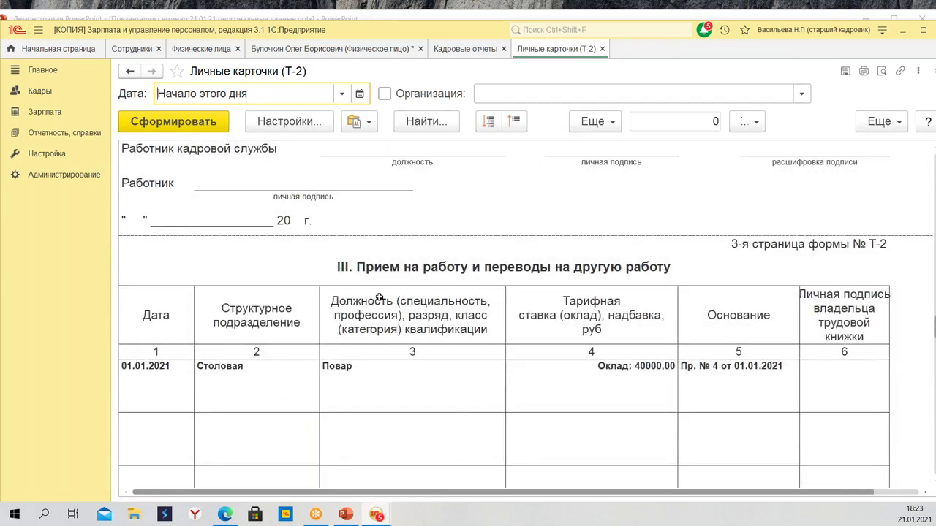
{"action": "scroll", "coordinate": [379, 297], "scroll_direction": "down", "scroll_amount": 14}
{"action": "scroll", "coordinate": [380, 307], "scroll_direction": "down", "scroll_amount": 18}
{"action": "scroll", "coordinate": [380, 310], "scroll_direction": "up", "scroll_amount": 20}
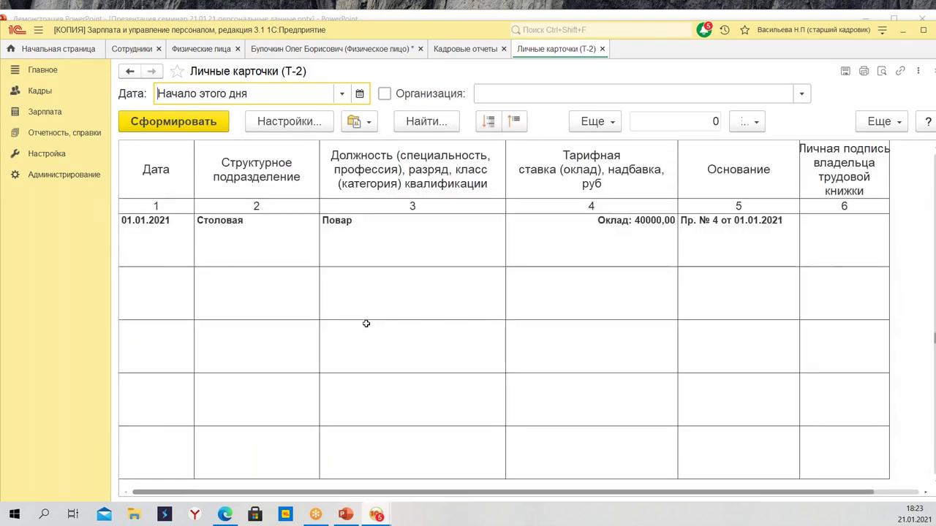
{"action": "scroll", "coordinate": [366, 324], "scroll_direction": "up", "scroll_amount": 2}
{"action": "scroll", "coordinate": [367, 322], "scroll_direction": "down", "scroll_amount": 6}
{"action": "scroll", "coordinate": [367, 320], "scroll_direction": "down", "scroll_amount": 20}
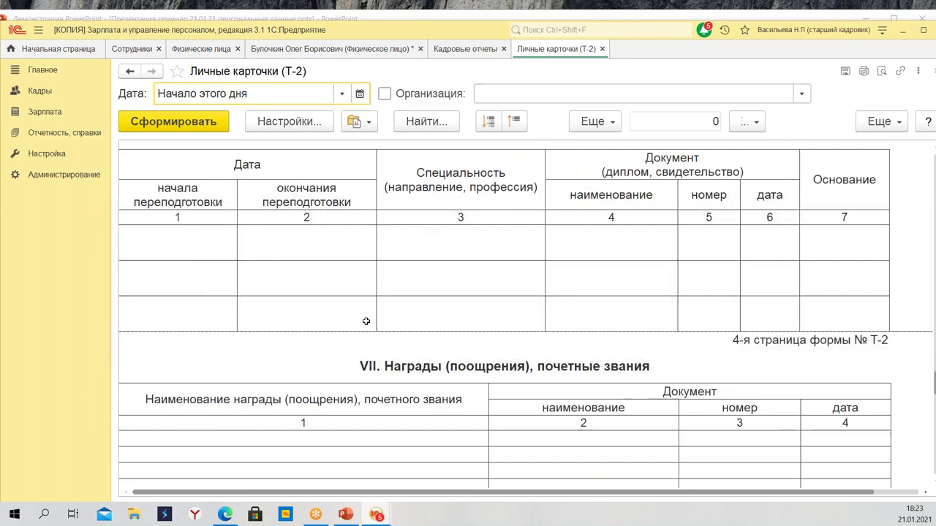
{"action": "scroll", "coordinate": [356, 329], "scroll_direction": "down", "scroll_amount": 8}
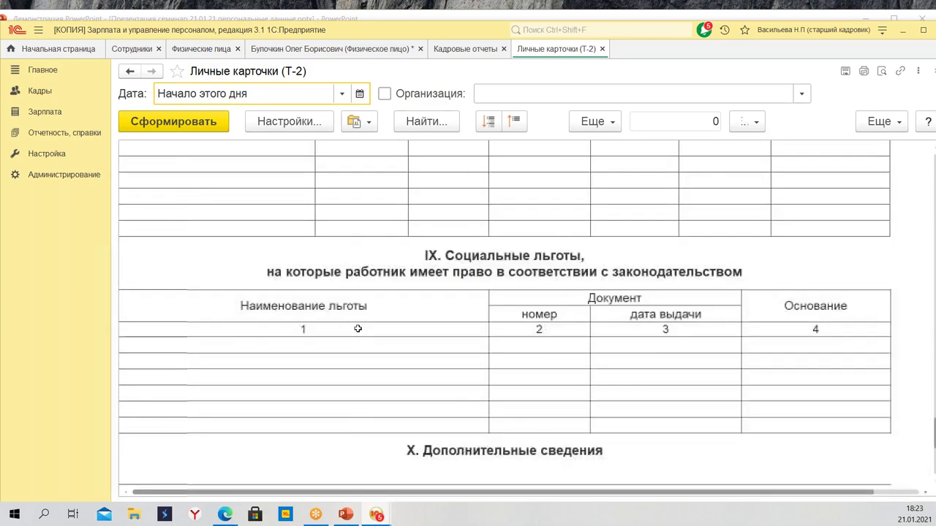
{"action": "scroll", "coordinate": [366, 322], "scroll_direction": "up", "scroll_amount": 12}
{"action": "scroll", "coordinate": [361, 305], "scroll_direction": "up", "scroll_amount": 20}
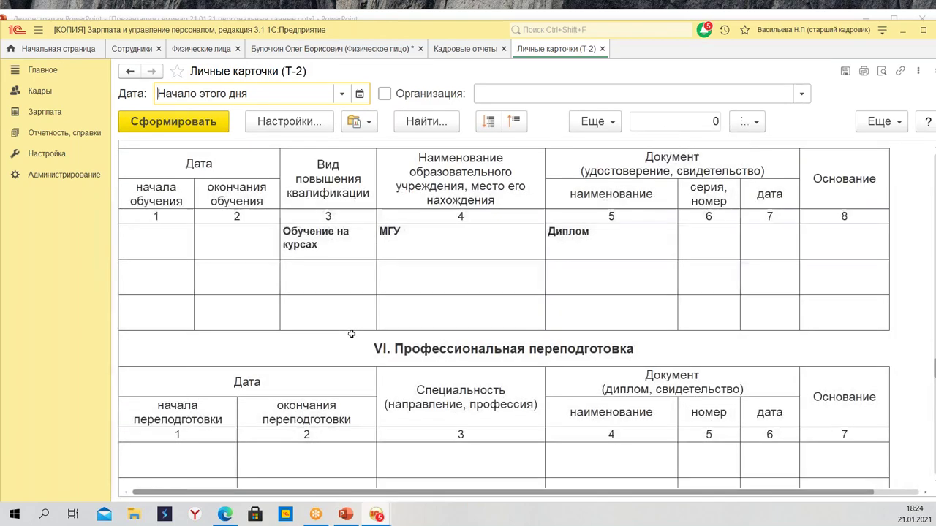
{"action": "scroll", "coordinate": [358, 285], "scroll_direction": "up", "scroll_amount": 12}
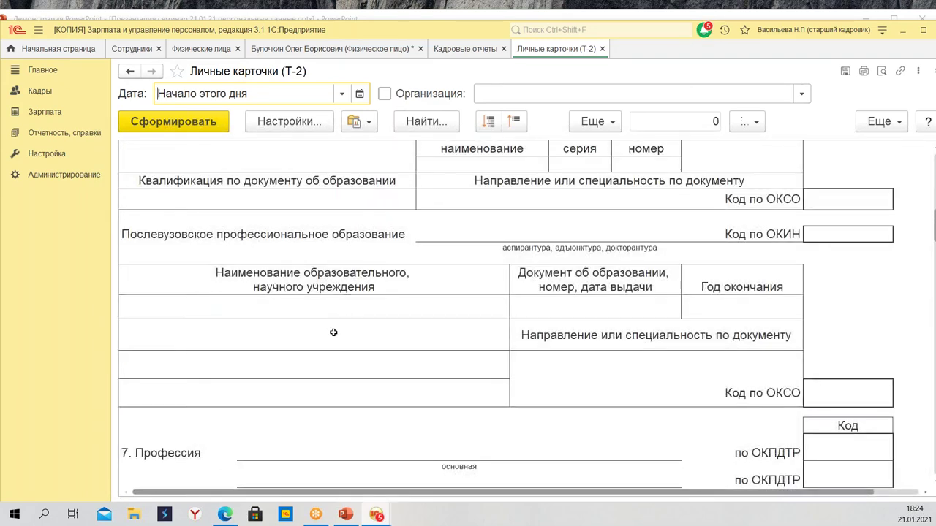
{"action": "scroll", "coordinate": [343, 322], "scroll_direction": "up", "scroll_amount": 5}
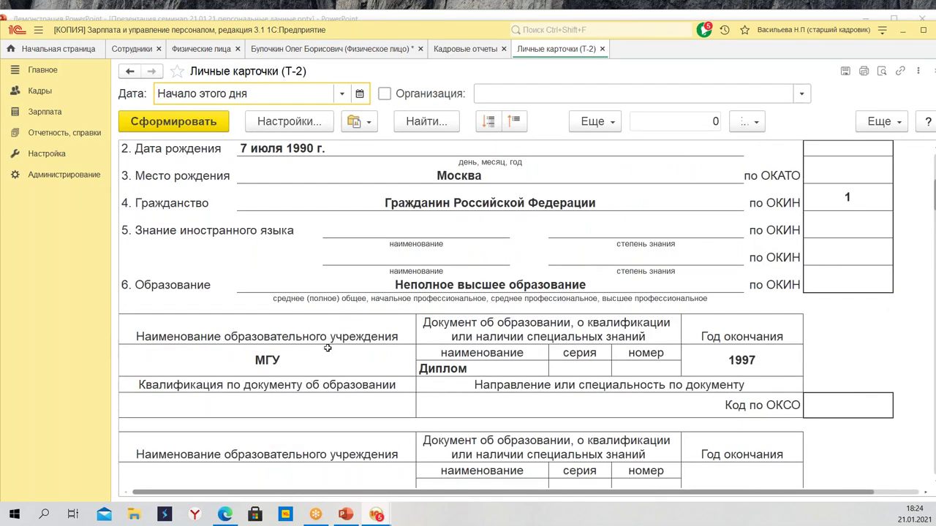
{"action": "scroll", "coordinate": [322, 362], "scroll_direction": "up", "scroll_amount": 5}
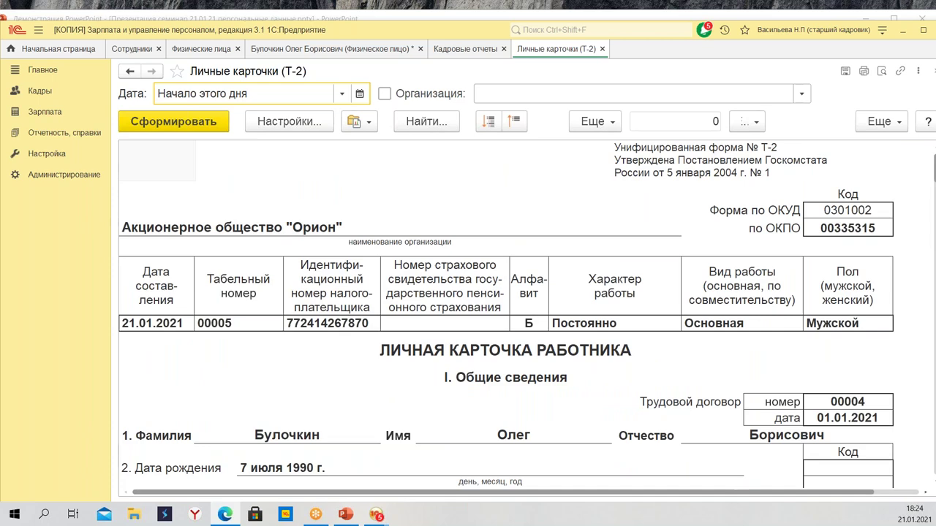
Uncheck 'Скрывать в Т-2' for the daughter in Семья and save the person card
{"action": "left_click", "coordinate": [275, 50]}
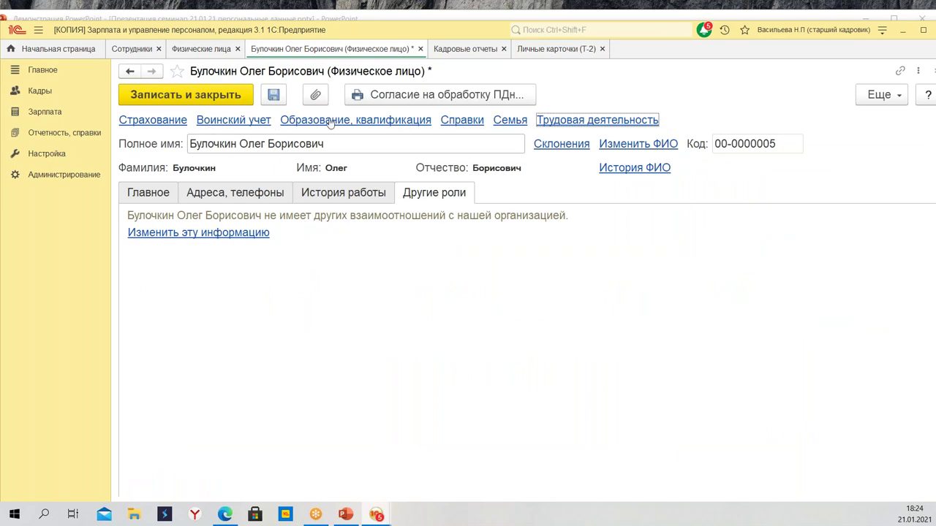
{"action": "left_click", "coordinate": [511, 121]}
{"action": "double_click", "coordinate": [439, 229]}
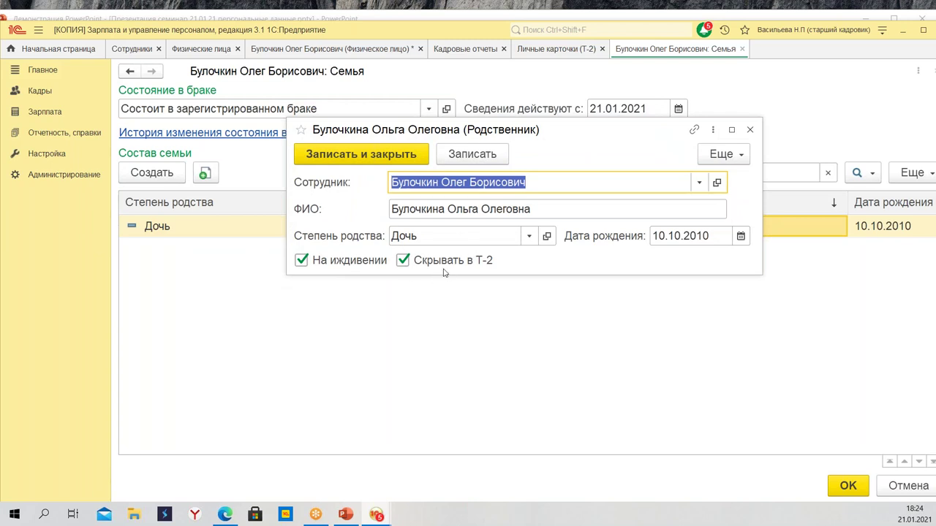
{"action": "left_click", "coordinate": [403, 260]}
{"action": "left_click", "coordinate": [360, 155]}
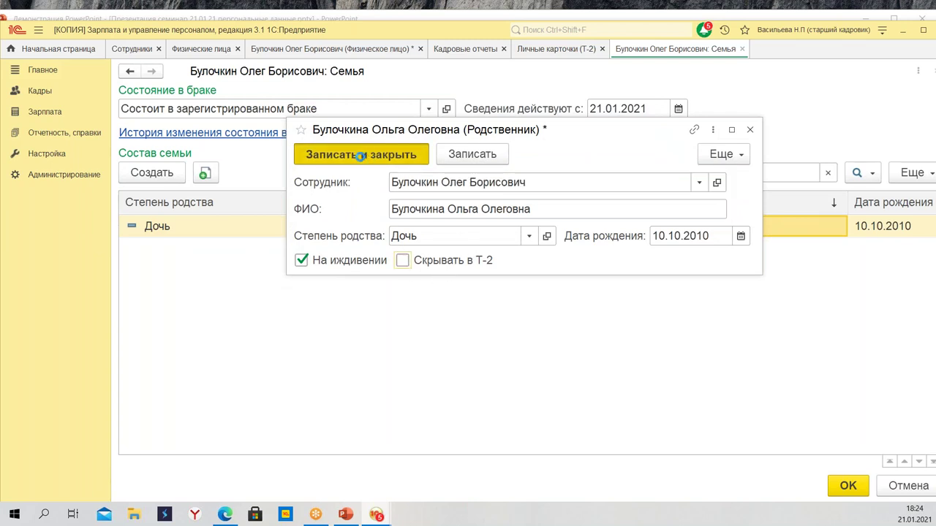
{"action": "left_click", "coordinate": [846, 486]}
{"action": "left_click", "coordinate": [167, 98]}
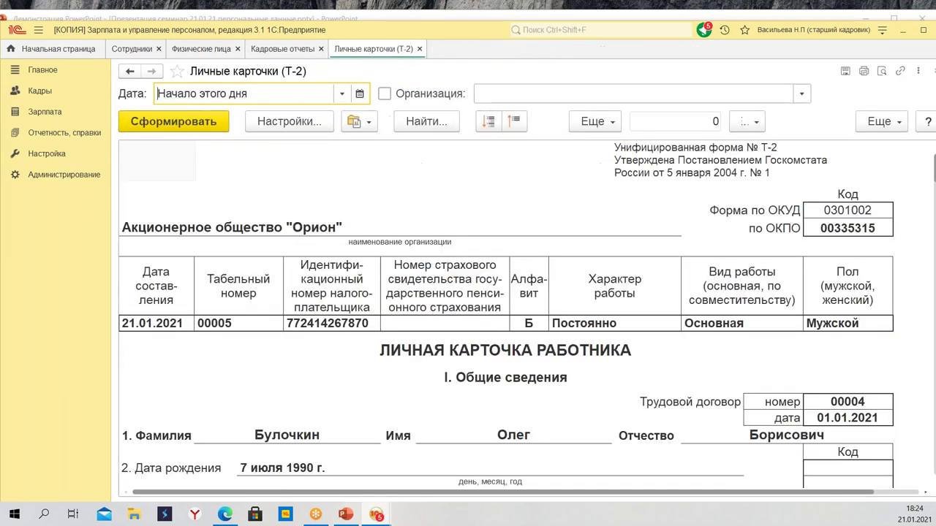
Rebuild the Т-2 report and check that section 10 Состав семьи lists the daughter
{"action": "left_click", "coordinate": [190, 124]}
{"action": "scroll", "coordinate": [413, 313], "scroll_direction": "down", "scroll_amount": 10}
{"action": "scroll", "coordinate": [425, 323], "scroll_direction": "down", "scroll_amount": 15}
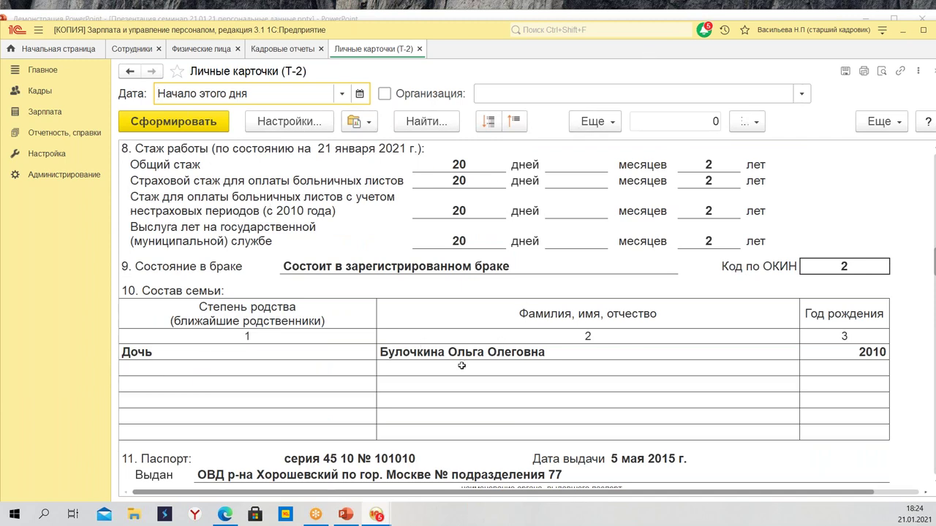
{"action": "left_click", "coordinate": [380, 355]}
{"action": "scroll", "coordinate": [570, 293], "scroll_direction": "up", "scroll_amount": 8}
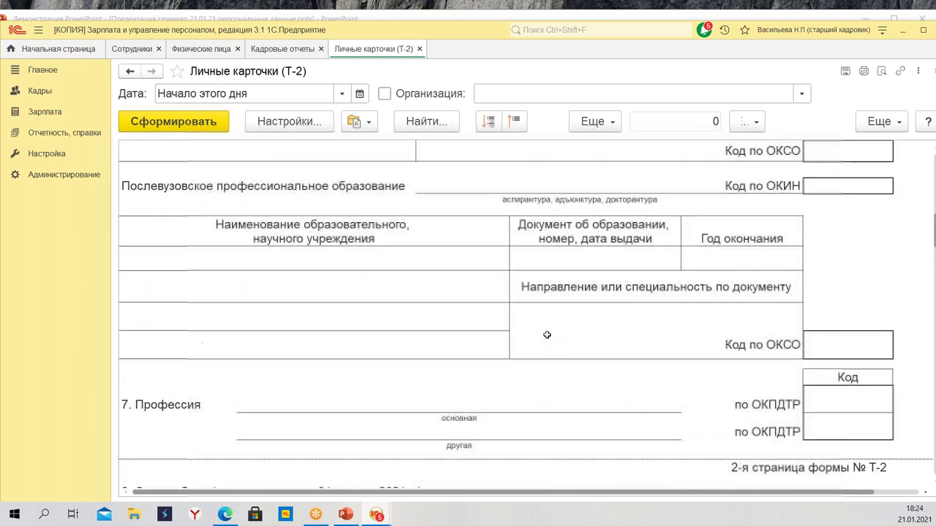
{"action": "scroll", "coordinate": [574, 275], "scroll_direction": "up", "scroll_amount": 10}
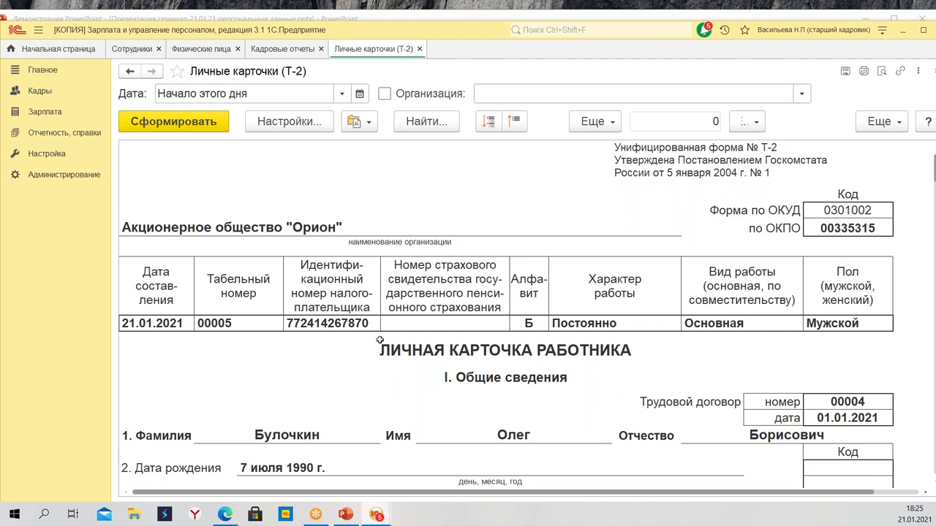
Add the employee's (вн.совм) record to the Сотрудники list in Настройки and regenerate
{"action": "left_click", "coordinate": [288, 122]}
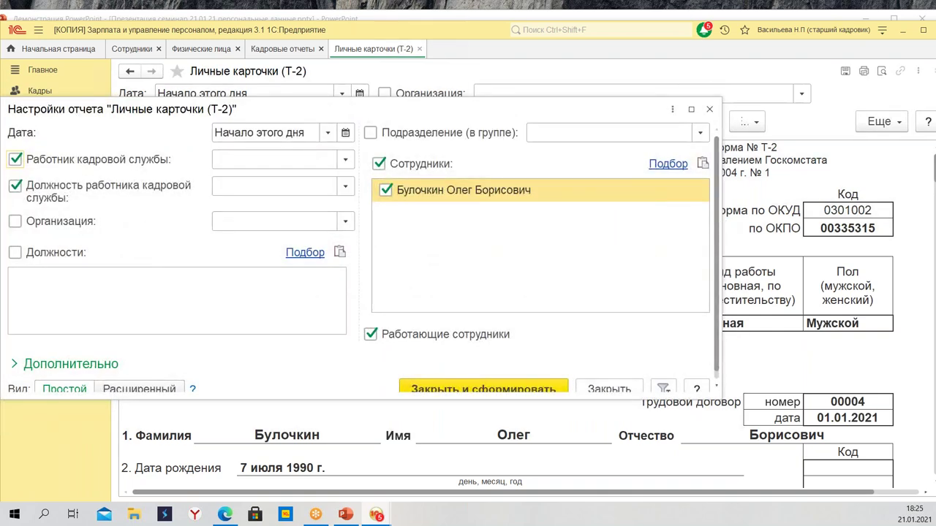
{"action": "left_click_drag", "start_coordinate": [799, 238], "coordinate": [813, 237]}
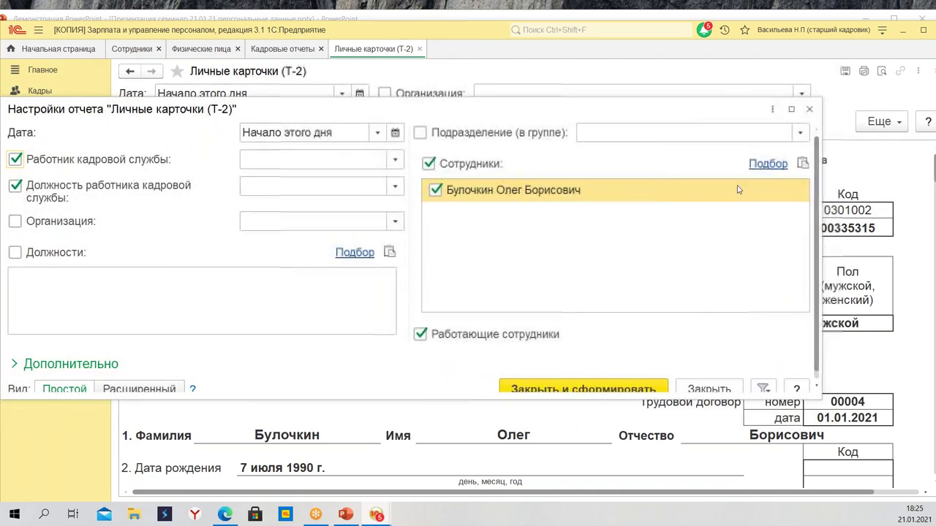
{"action": "left_click", "coordinate": [724, 191]}
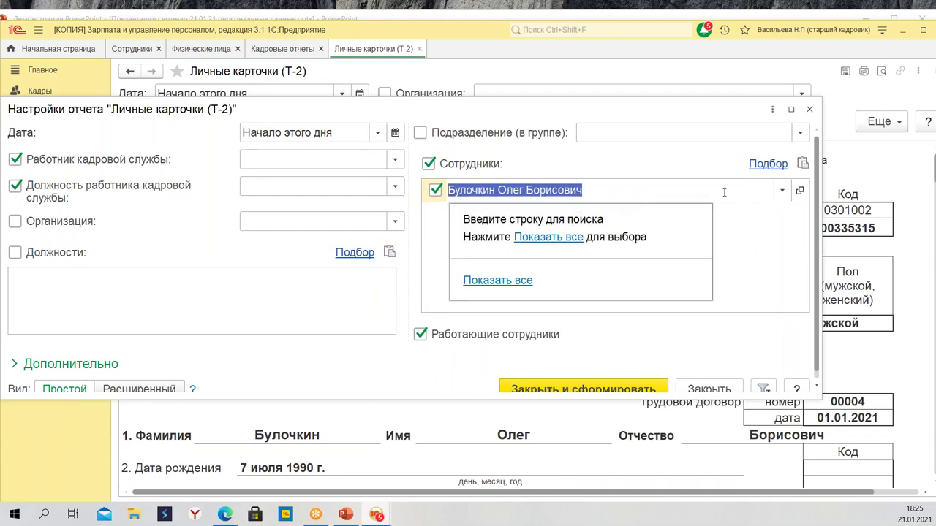
{"action": "left_click", "coordinate": [548, 238]}
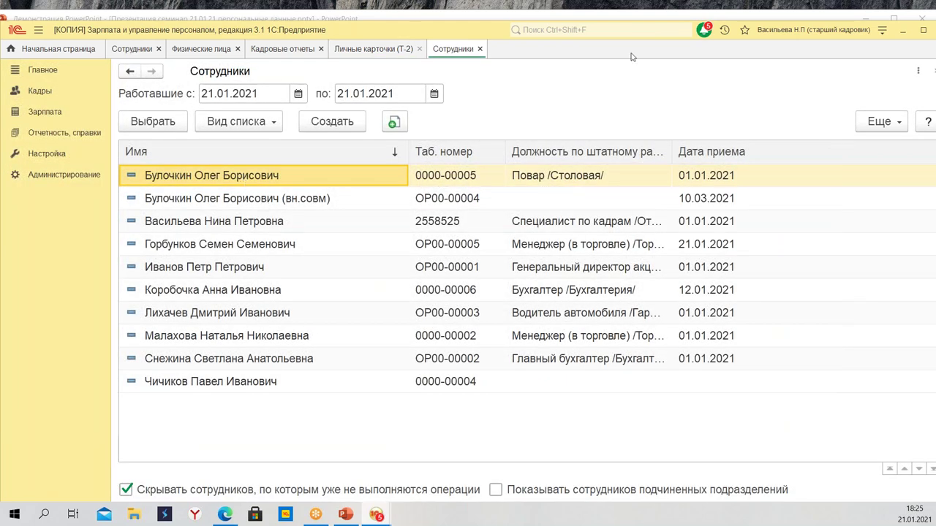
{"action": "left_click", "coordinate": [480, 50]}
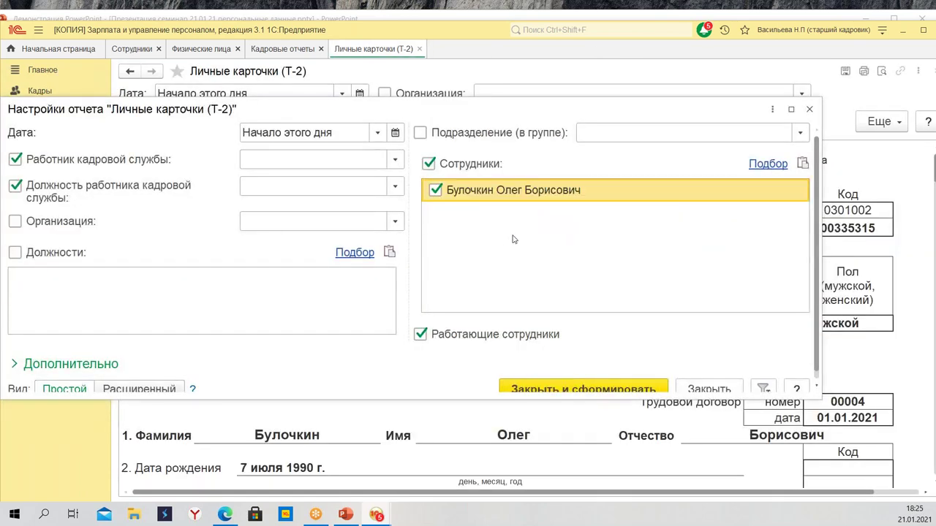
{"action": "right_click", "coordinate": [514, 210]}
{"action": "left_click", "coordinate": [309, 133]}
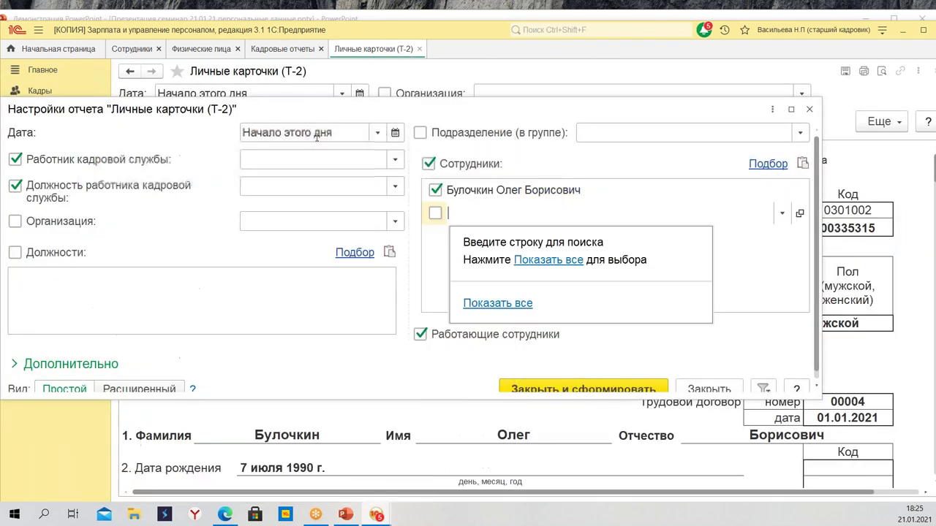
{"action": "left_click", "coordinate": [539, 262]}
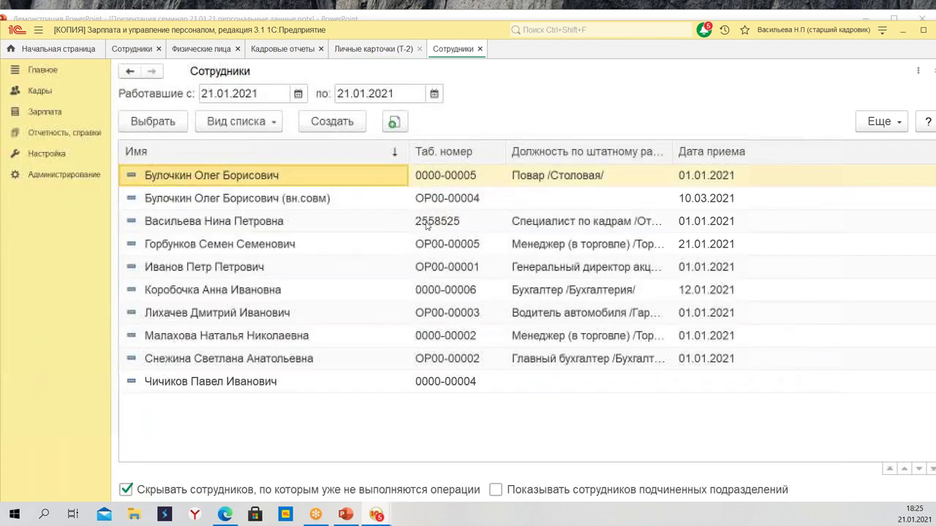
{"action": "left_click", "coordinate": [281, 203]}
{"action": "double_click", "coordinate": [281, 203]}
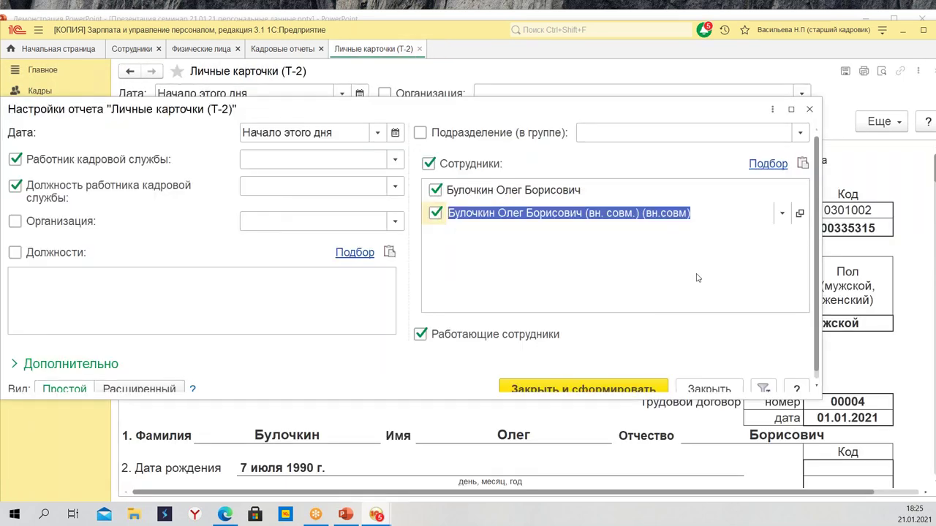
{"action": "left_click", "coordinate": [592, 384]}
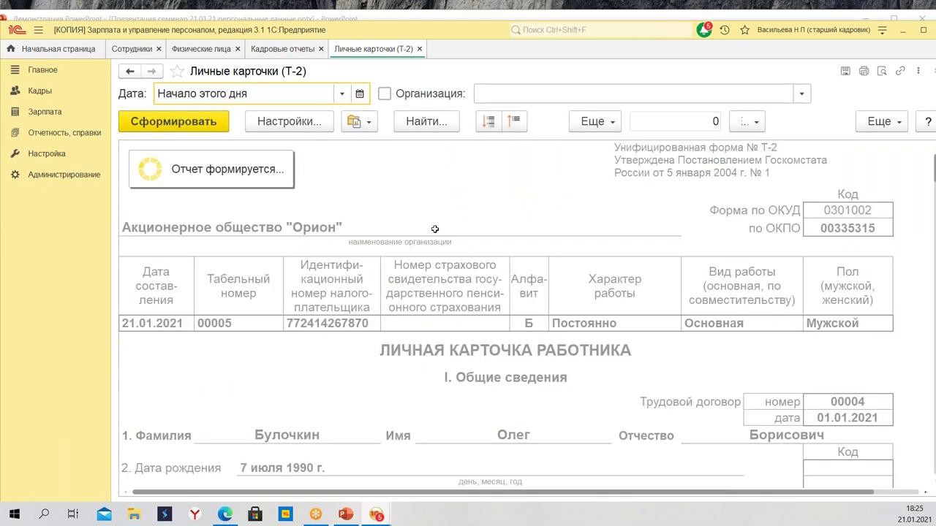
{"action": "scroll", "coordinate": [508, 331], "scroll_direction": "down", "scroll_amount": 5}
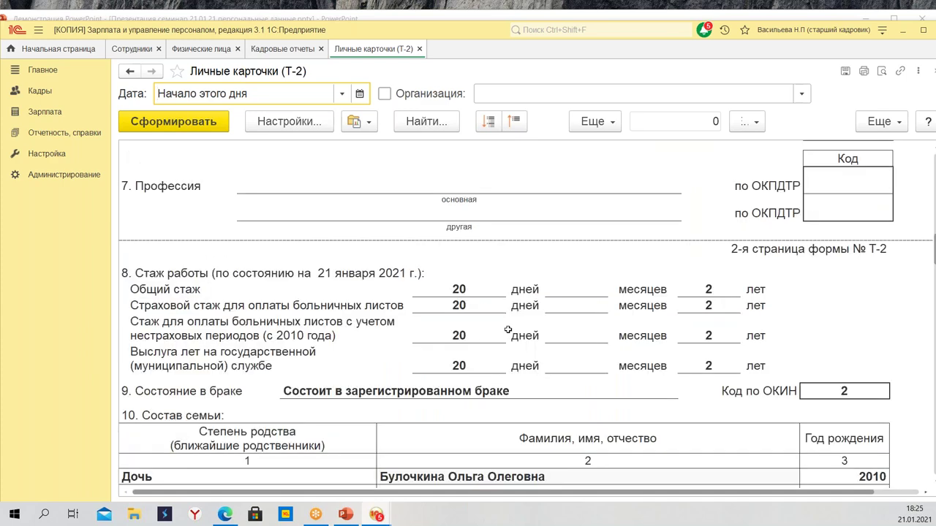
{"action": "scroll", "coordinate": [462, 284], "scroll_direction": "down", "scroll_amount": 8}
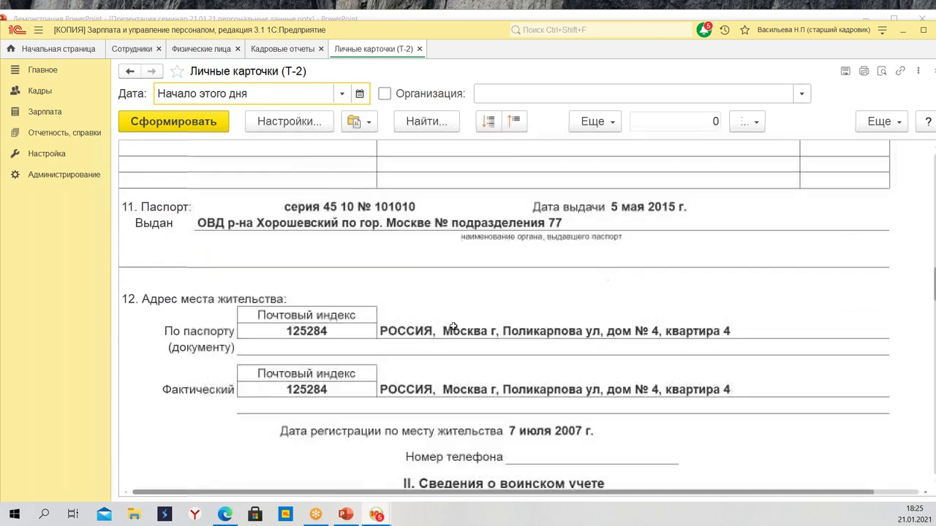
{"action": "scroll", "coordinate": [458, 328], "scroll_direction": "down", "scroll_amount": 12}
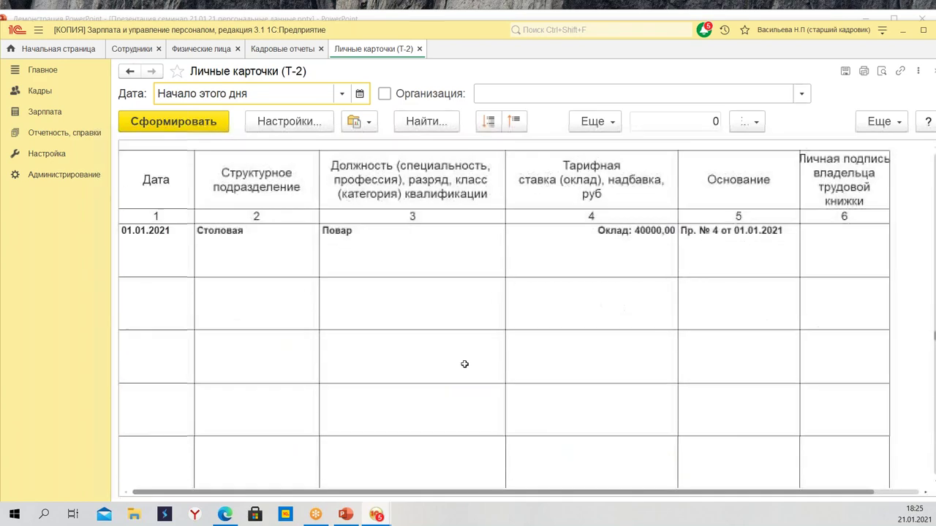
{"action": "scroll", "coordinate": [477, 359], "scroll_direction": "down", "scroll_amount": 12}
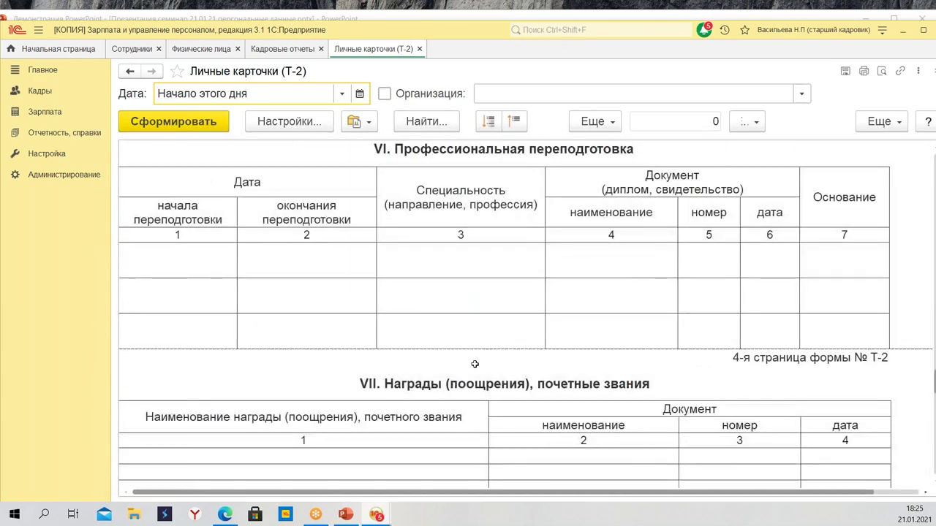
{"action": "scroll", "coordinate": [509, 353], "scroll_direction": "down", "scroll_amount": 12}
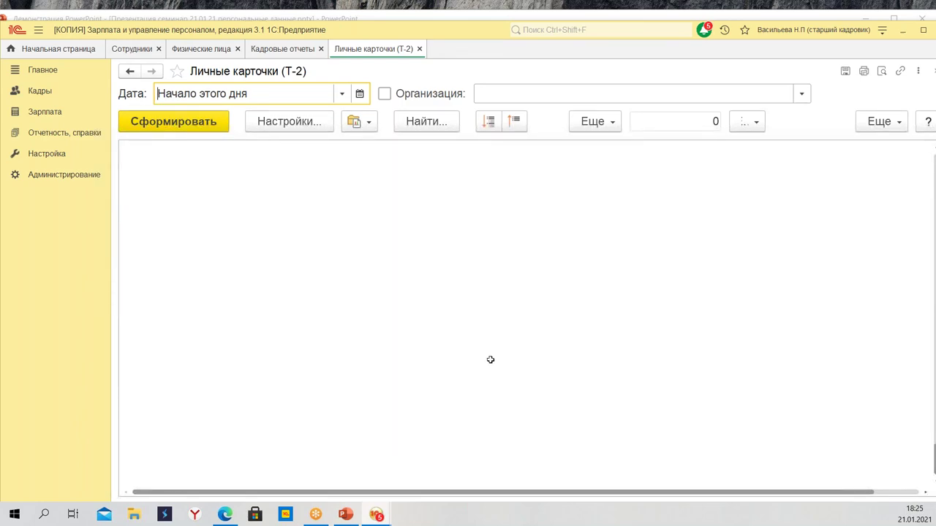
{"action": "scroll", "coordinate": [471, 354], "scroll_direction": "up", "scroll_amount": 10}
{"action": "scroll", "coordinate": [466, 356], "scroll_direction": "up", "scroll_amount": 15}
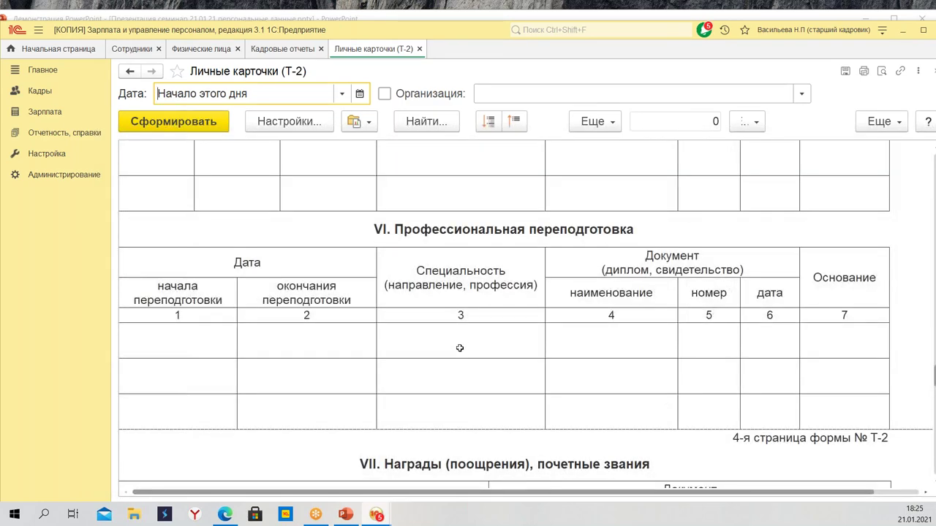
{"action": "scroll", "coordinate": [447, 361], "scroll_direction": "up", "scroll_amount": 3}
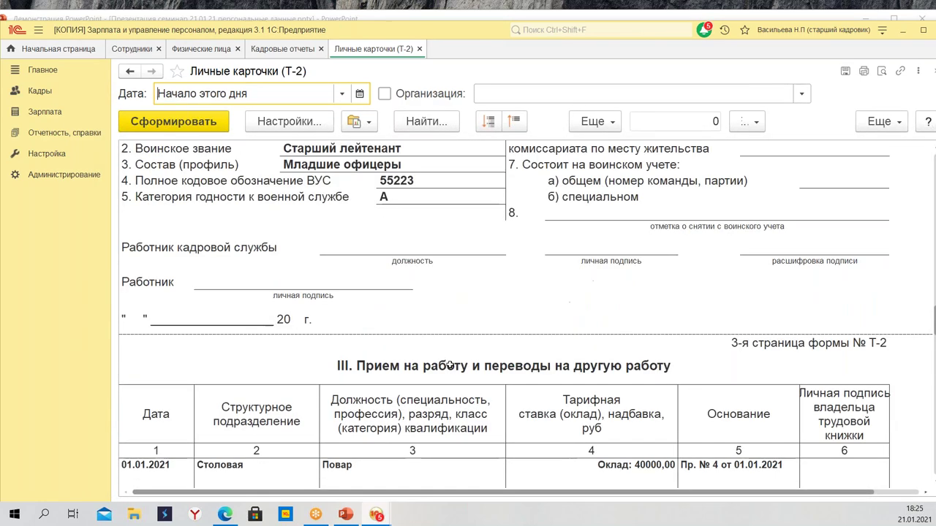
{"action": "scroll", "coordinate": [510, 364], "scroll_direction": "up", "scroll_amount": 12}
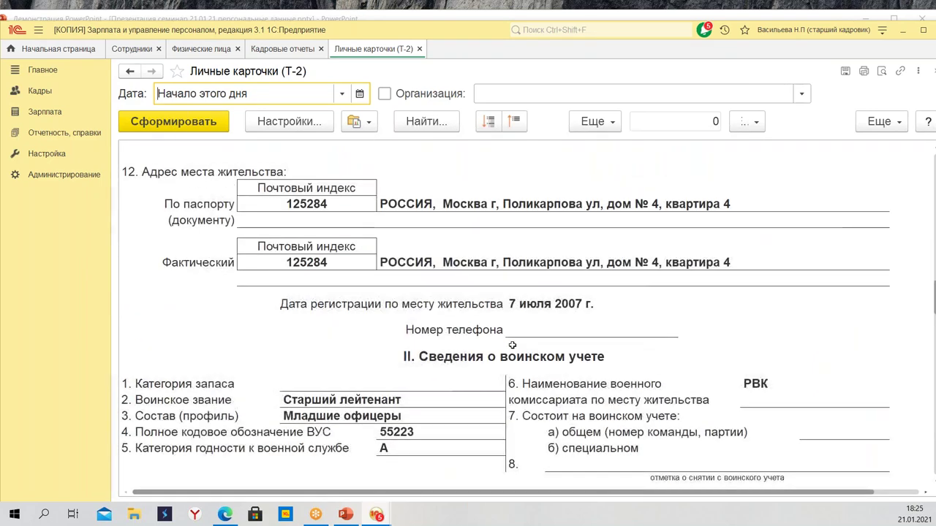
{"action": "scroll", "coordinate": [502, 324], "scroll_direction": "up", "scroll_amount": 15}
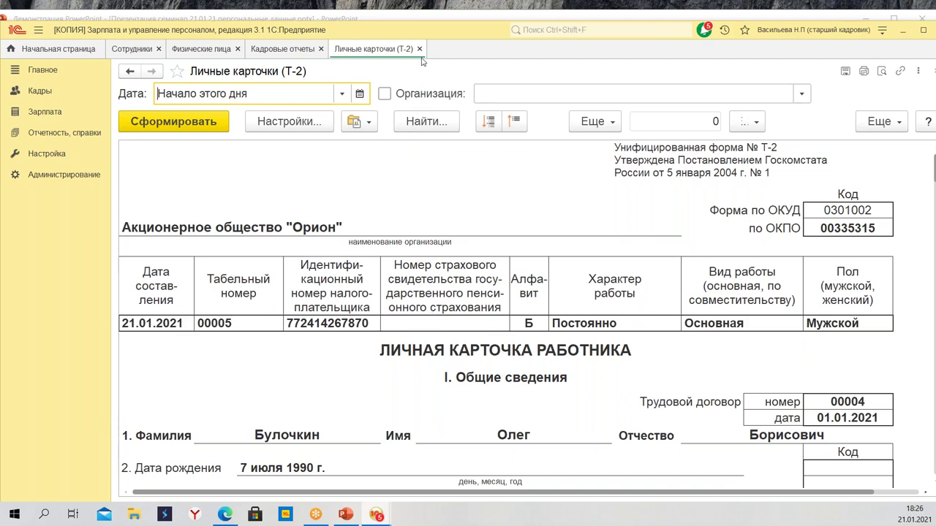
{"action": "scroll", "coordinate": [430, 302], "scroll_direction": "down", "scroll_amount": 4}
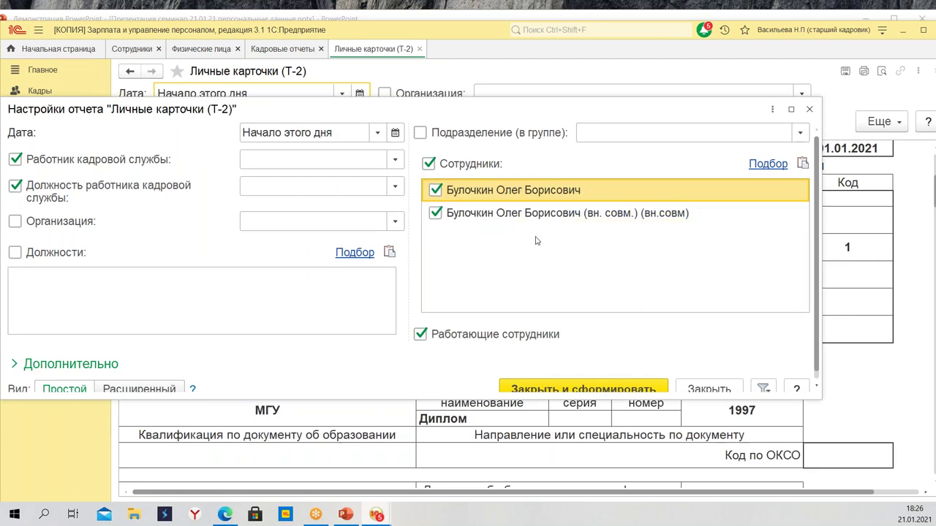
{"action": "scroll", "coordinate": [544, 386], "scroll_direction": "down", "scroll_amount": 1}
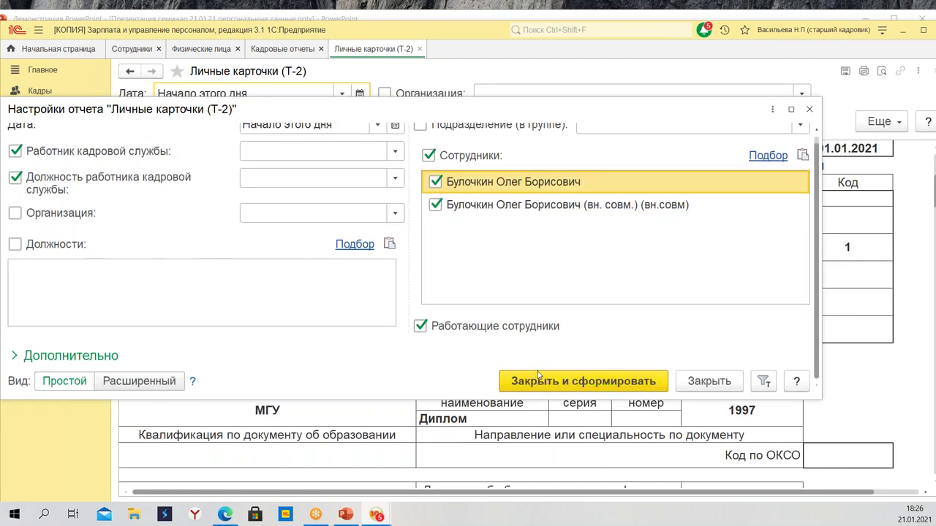
{"action": "left_click", "coordinate": [542, 382]}
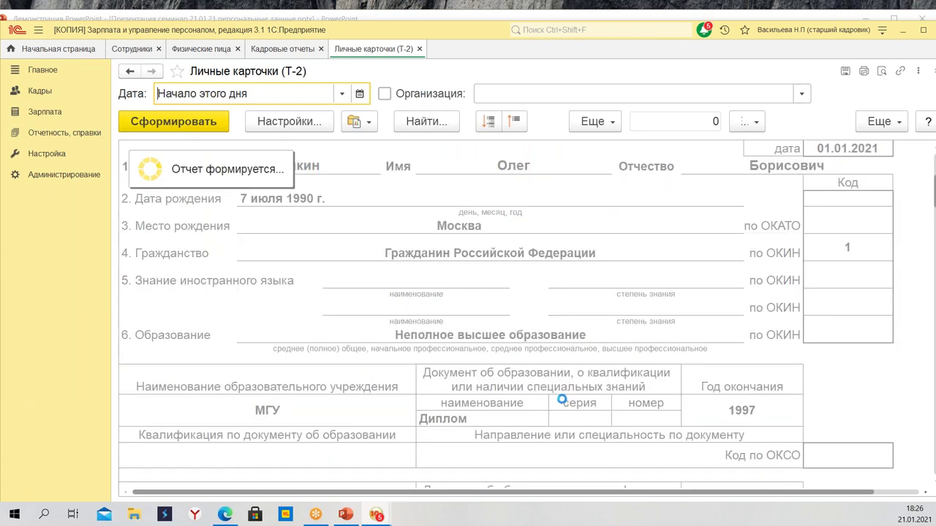
{"action": "scroll", "coordinate": [564, 399], "scroll_direction": "down", "scroll_amount": 10}
{"action": "scroll", "coordinate": [335, 298], "scroll_direction": "down", "scroll_amount": 5}
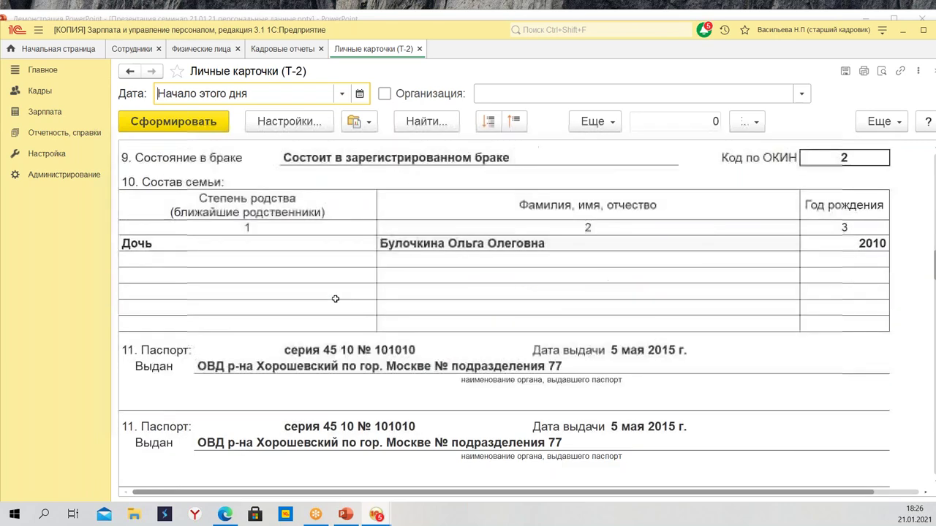
{"action": "scroll", "coordinate": [335, 298], "scroll_direction": "down", "scroll_amount": 10}
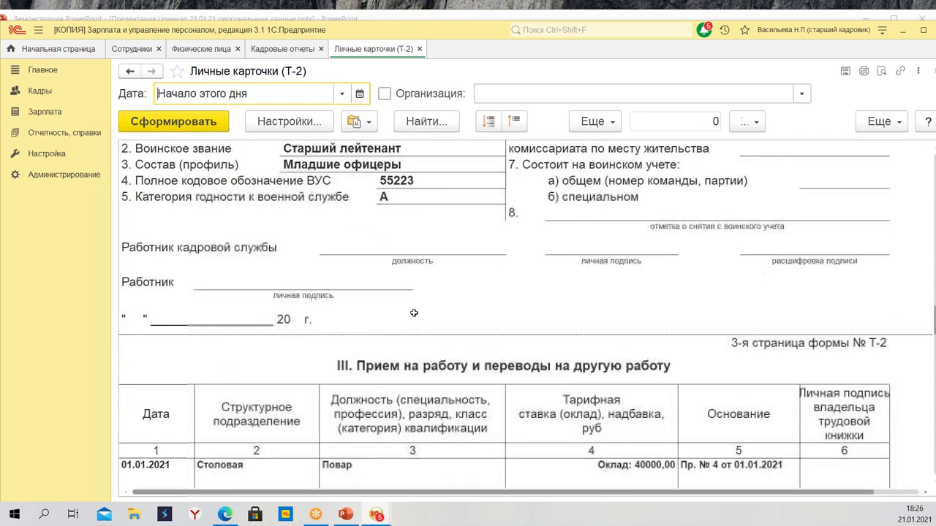
{"action": "scroll", "coordinate": [414, 313], "scroll_direction": "down", "scroll_amount": 3}
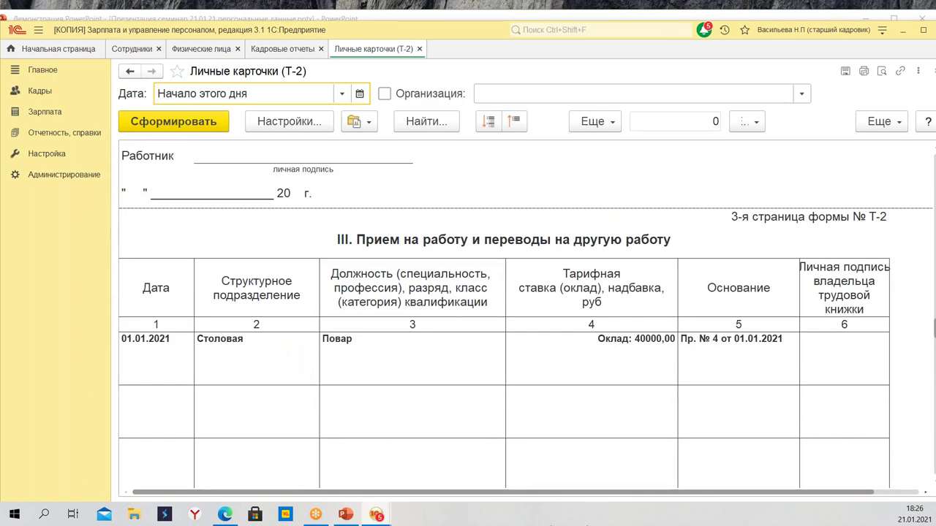
{"action": "left_click_drag", "start_coordinate": [174, 372], "coordinate": [730, 354]}
{"action": "scroll", "coordinate": [310, 361], "scroll_direction": "down", "scroll_amount": 5}
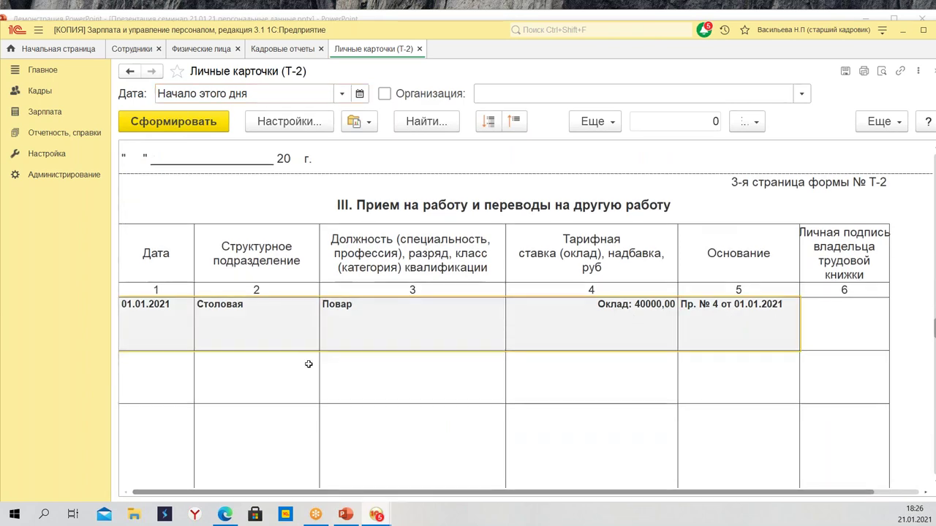
{"action": "scroll", "coordinate": [343, 402], "scroll_direction": "down", "scroll_amount": 8}
{"action": "scroll", "coordinate": [434, 428], "scroll_direction": "down", "scroll_amount": 8}
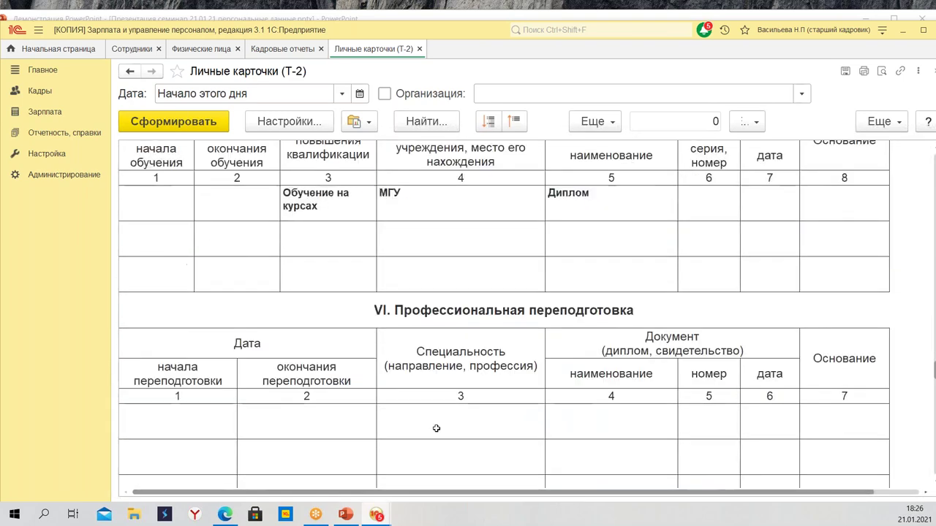
{"action": "scroll", "coordinate": [502, 169], "scroll_direction": "up", "scroll_amount": 20}
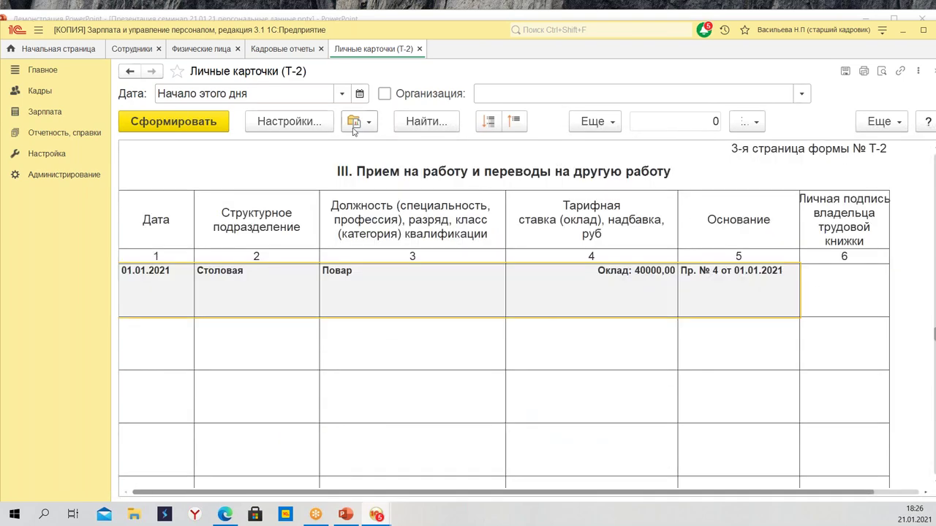
{"action": "left_click", "coordinate": [289, 121]}
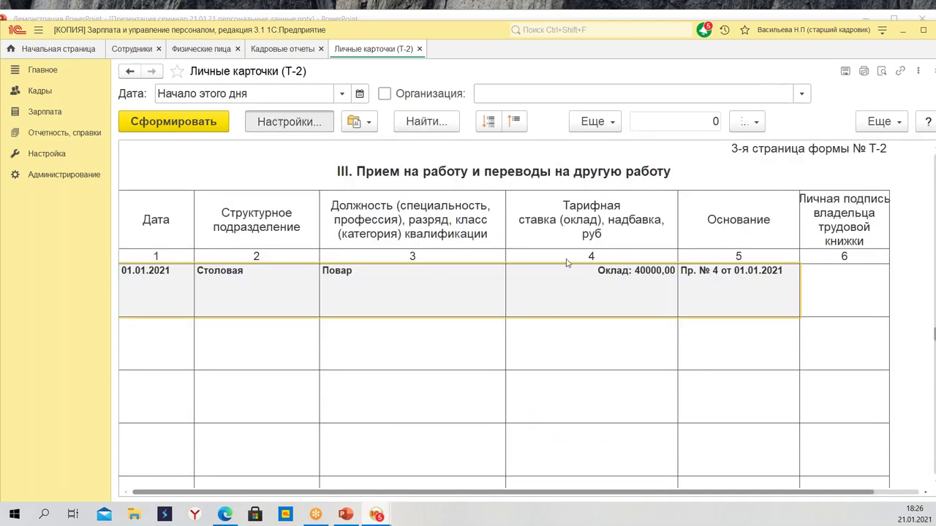
Delete the main employment row from the Сотрудники settings and regenerate the report
{"action": "right_click", "coordinate": [524, 191]}
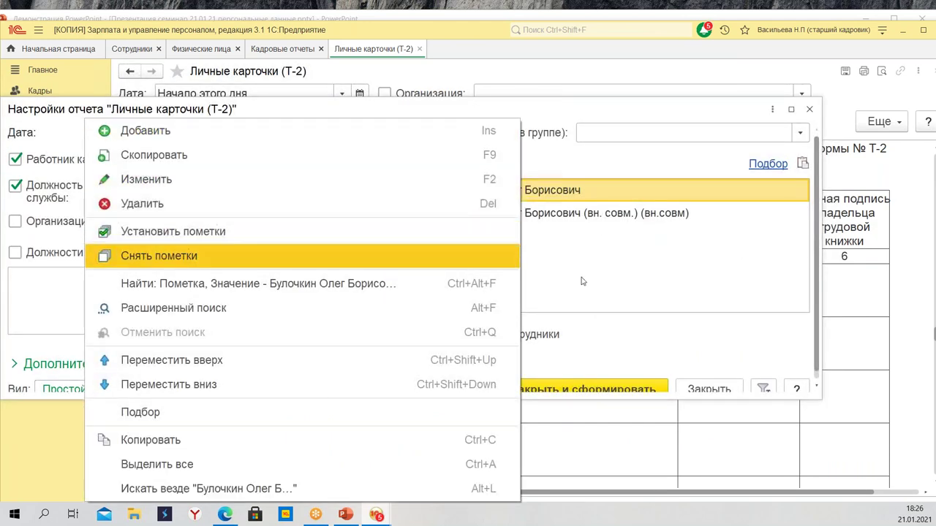
{"action": "left_click", "coordinate": [573, 255]}
{"action": "right_click", "coordinate": [520, 192]}
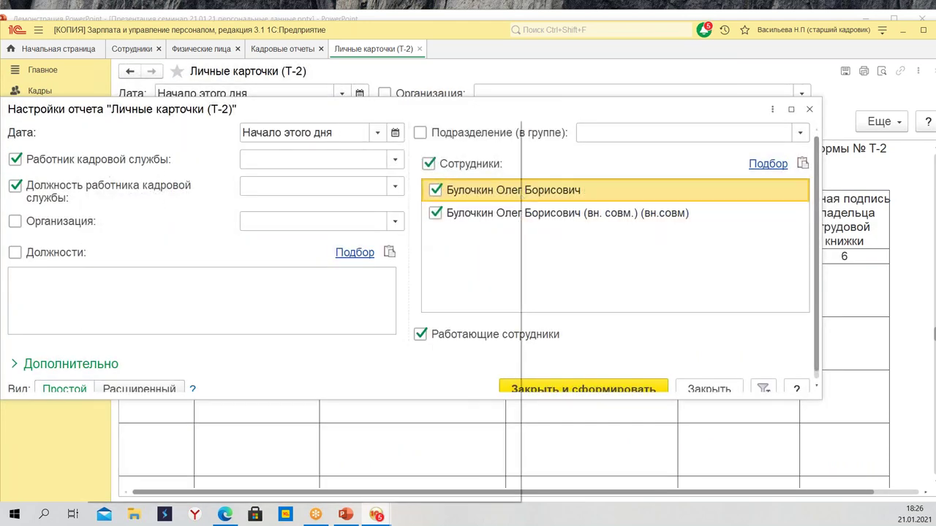
{"action": "left_click", "coordinate": [322, 201]}
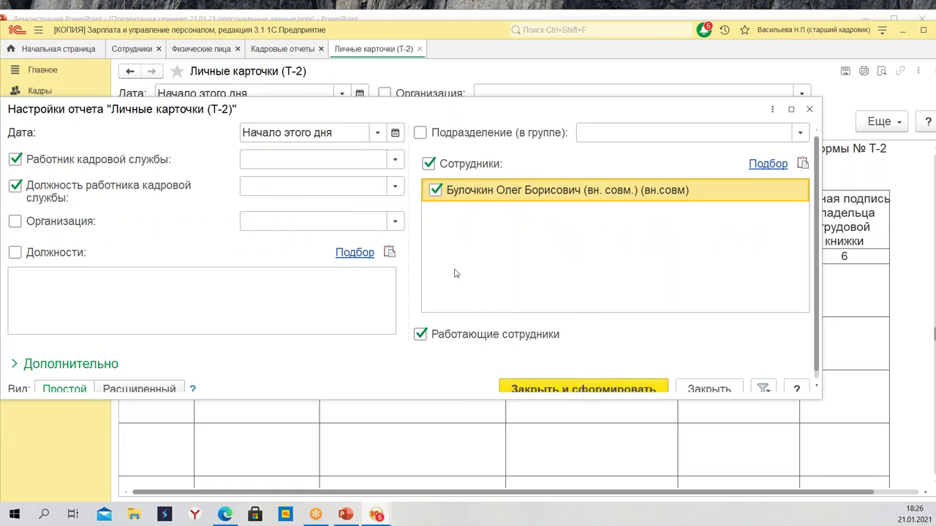
{"action": "scroll", "coordinate": [571, 382], "scroll_direction": "down", "scroll_amount": 1}
{"action": "left_click", "coordinate": [571, 382]}
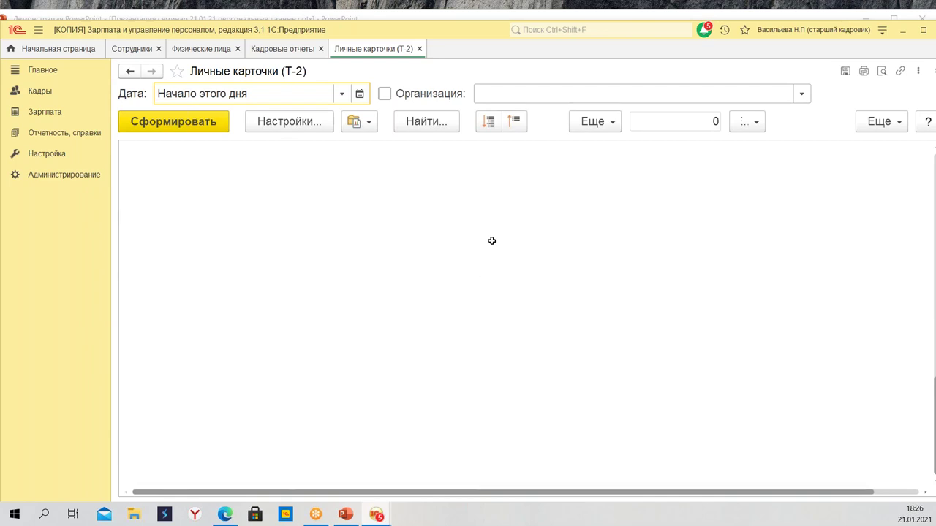
Add a new Сотрудники row with the employee's main employment record
{"action": "left_click", "coordinate": [293, 126]}
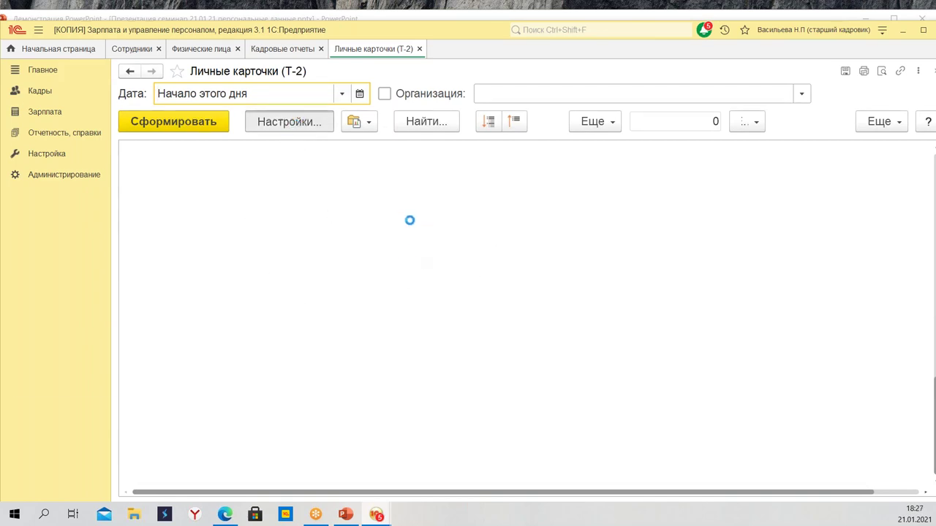
{"action": "right_click", "coordinate": [481, 216]}
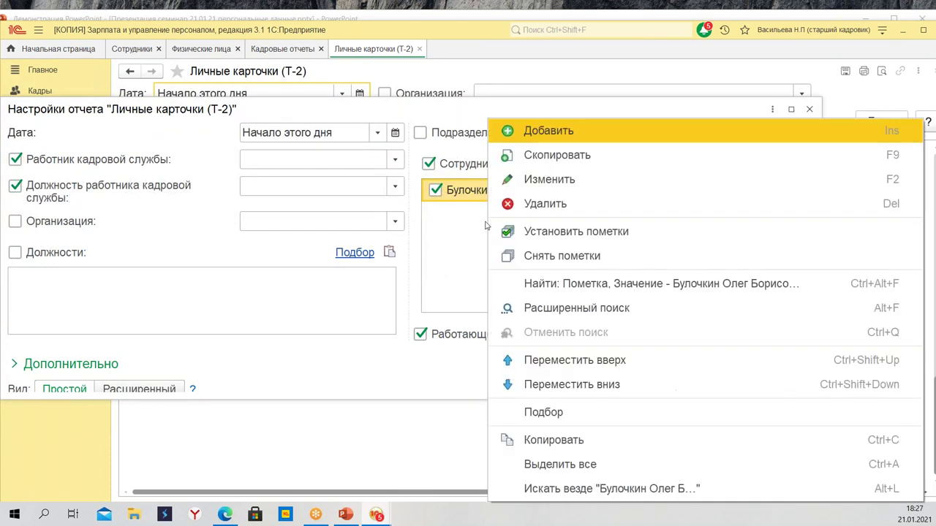
{"action": "left_click", "coordinate": [520, 134]}
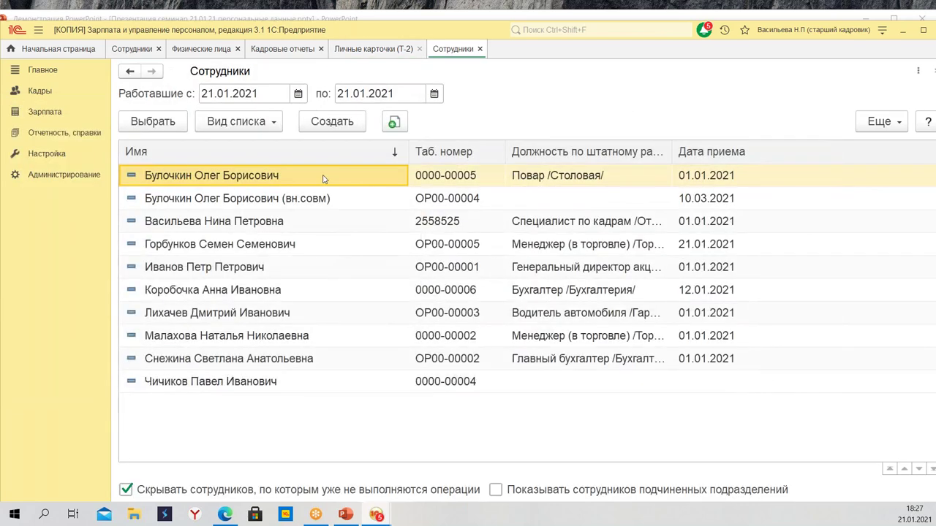
{"action": "double_click", "coordinate": [325, 179]}
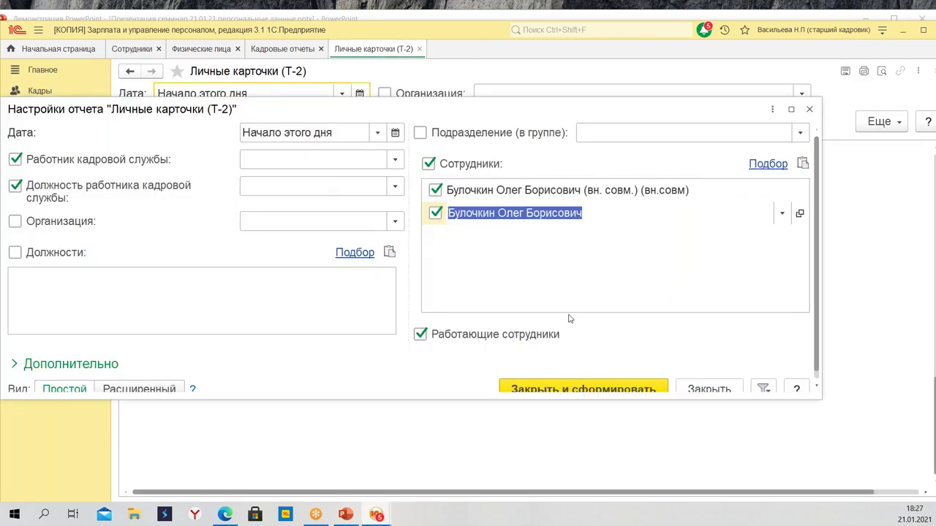
{"action": "scroll", "coordinate": [563, 343], "scroll_direction": "down", "scroll_amount": 1}
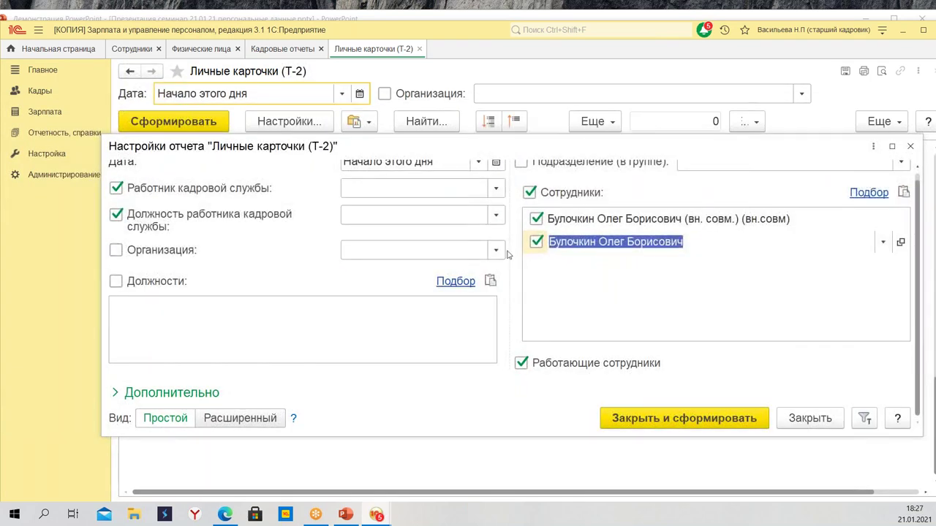
{"action": "scroll", "coordinate": [449, 187], "scroll_direction": "up", "scroll_amount": 1}
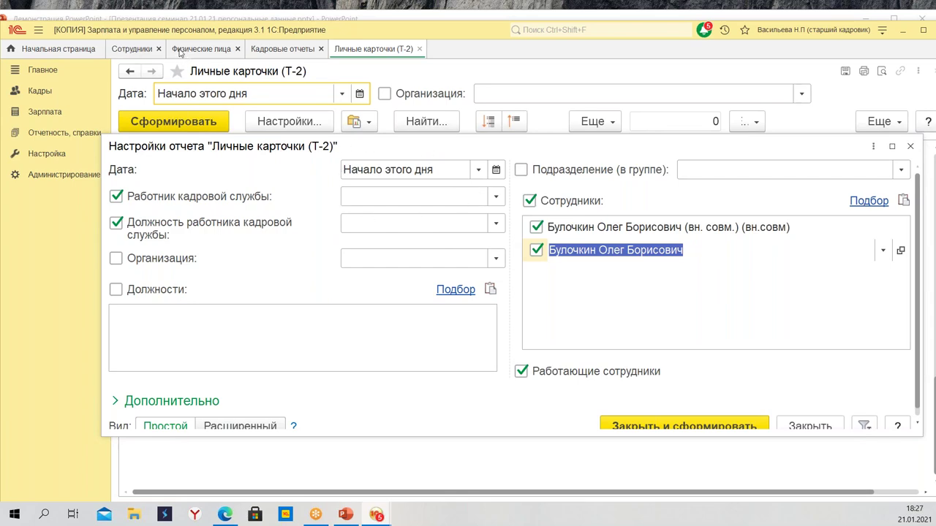
{"action": "left_click", "coordinate": [133, 49]}
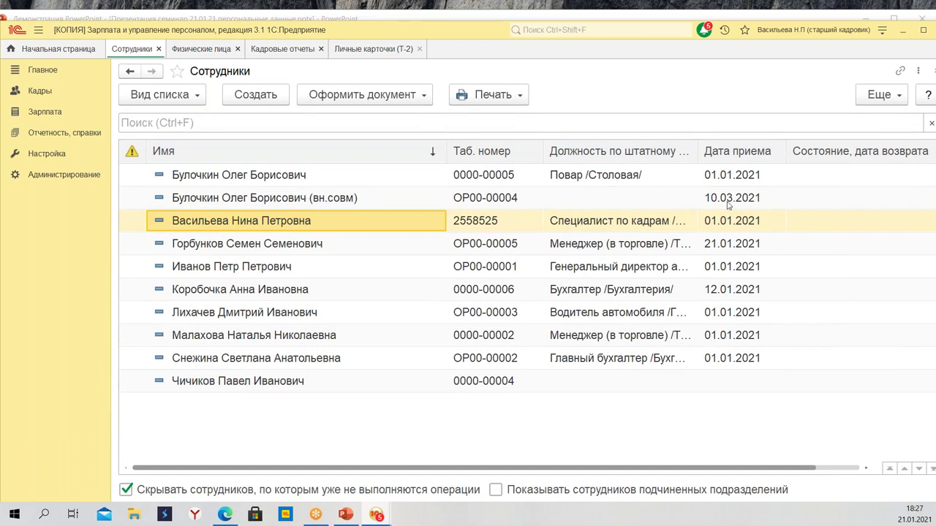
Confirm the вн.совм hire date 10.03.2021, then generate Т-2 cards for both employments
{"action": "left_click", "coordinate": [360, 205]}
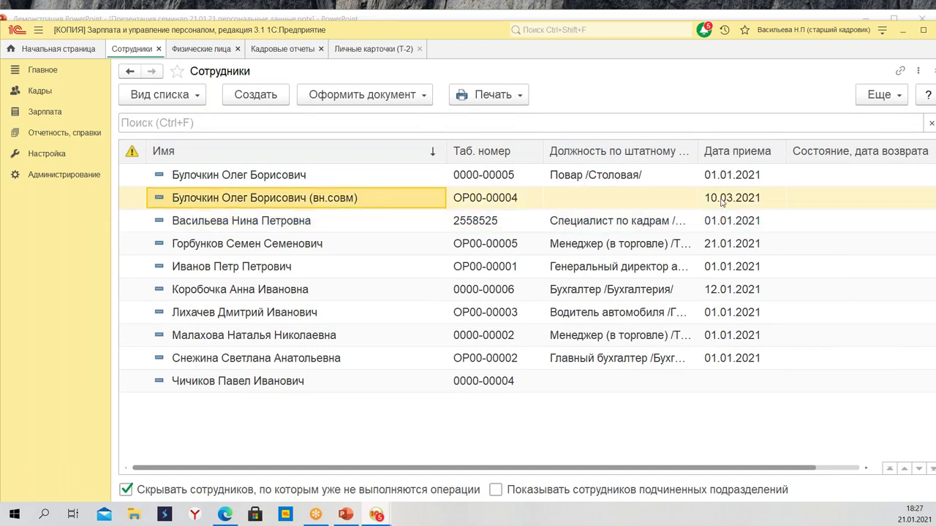
{"action": "left_click", "coordinate": [721, 202]}
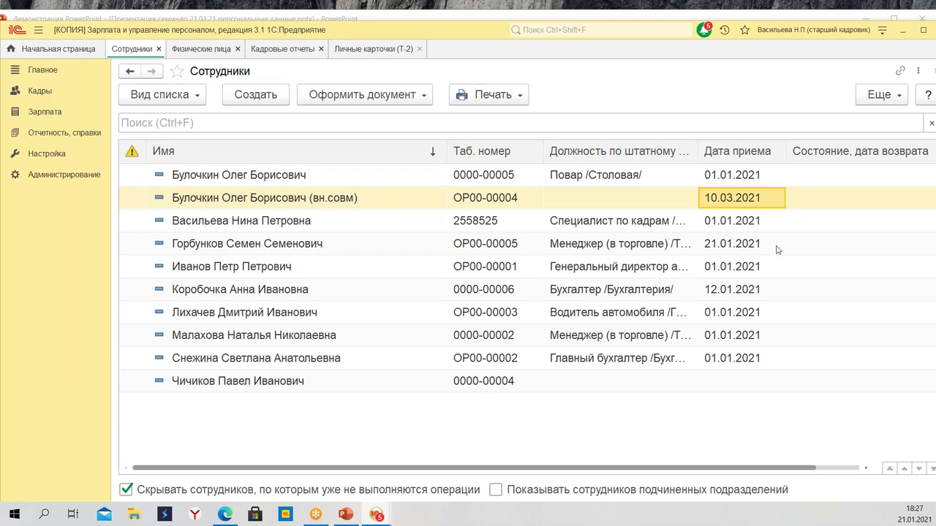
{"action": "left_click", "coordinate": [351, 49]}
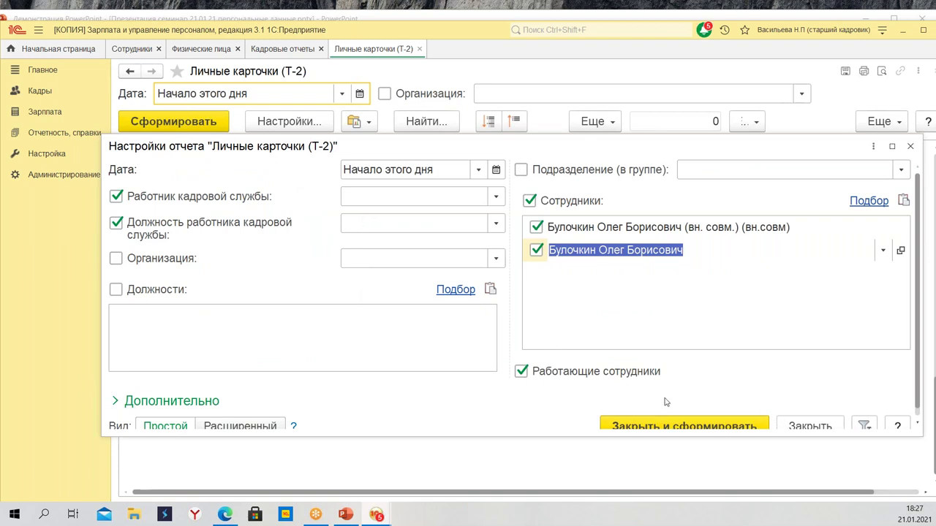
{"action": "left_click", "coordinate": [477, 175]}
{"action": "left_click", "coordinate": [478, 176]}
{"action": "left_click", "coordinate": [702, 423]}
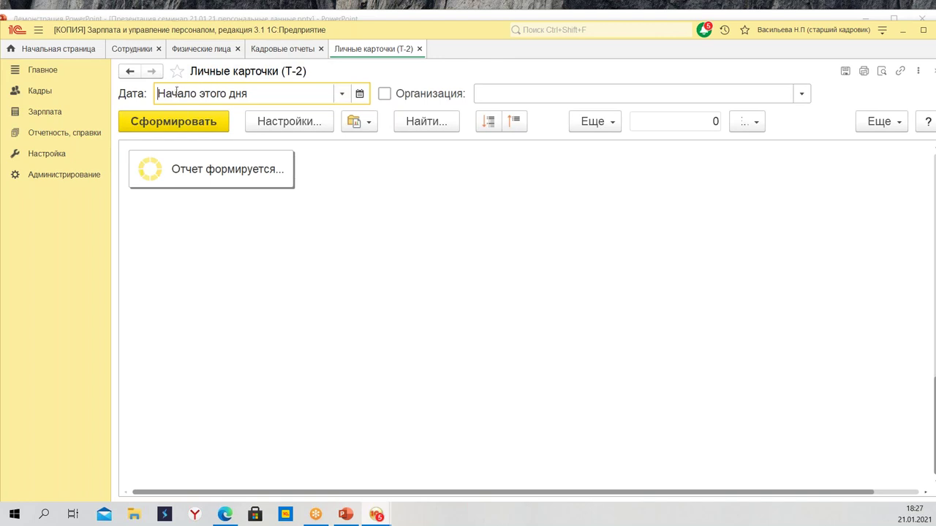
Browse the report date calendar to March 2021 and regenerate the report
{"action": "left_click", "coordinate": [361, 95]}
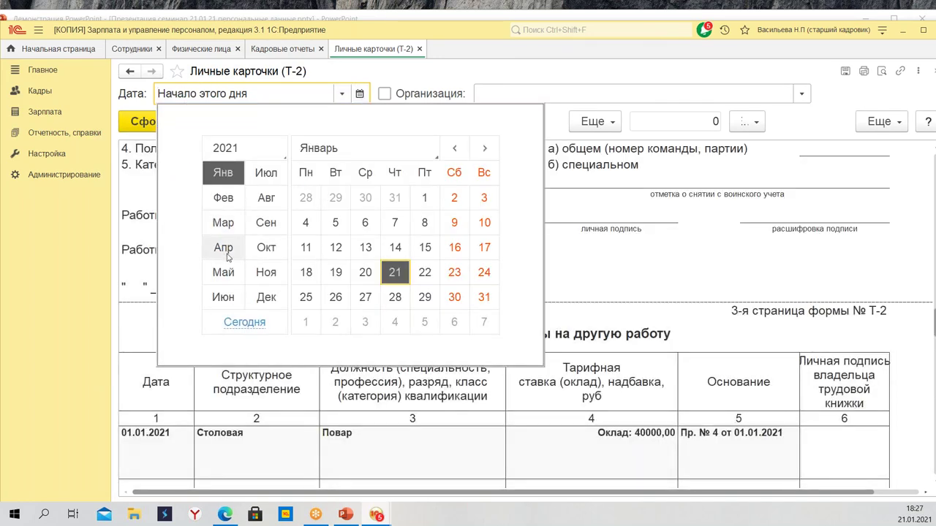
{"action": "left_click", "coordinate": [227, 223]}
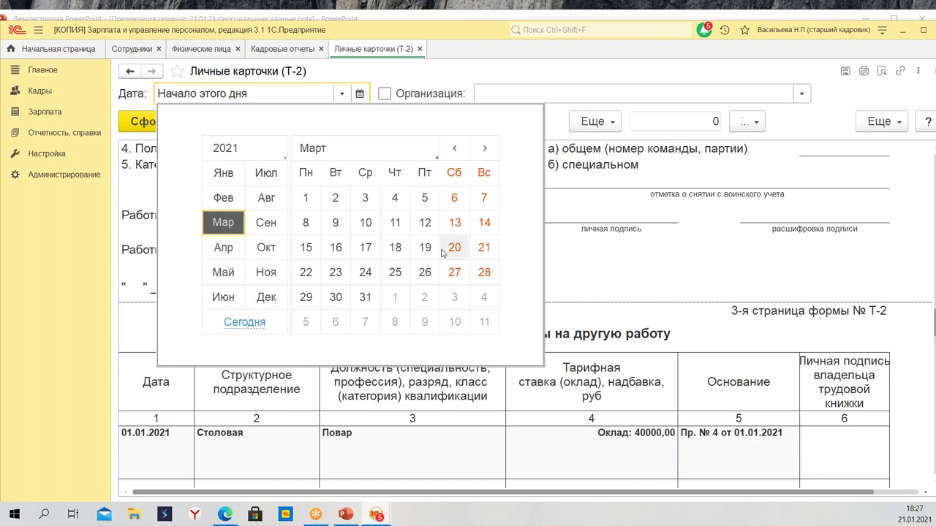
{"action": "key", "text": "Escape"}
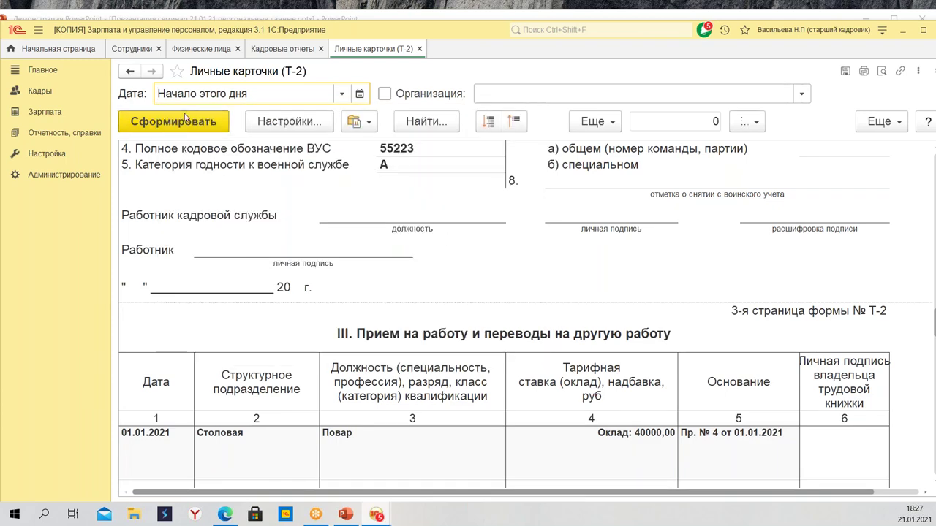
{"action": "left_click", "coordinate": [188, 123]}
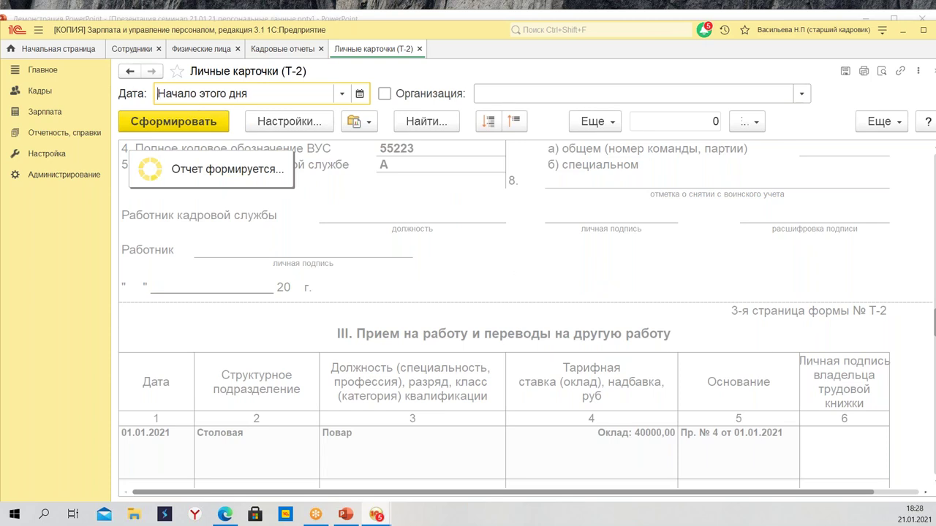
Set the Т-2 report date to 19.03.2021
{"action": "left_click", "coordinate": [360, 95]}
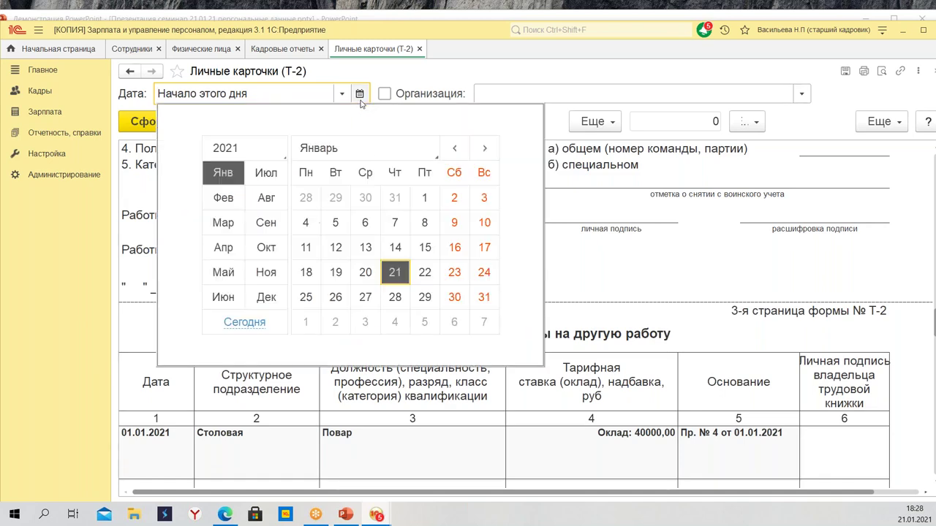
{"action": "left_click", "coordinate": [224, 224]}
{"action": "left_click", "coordinate": [425, 272]}
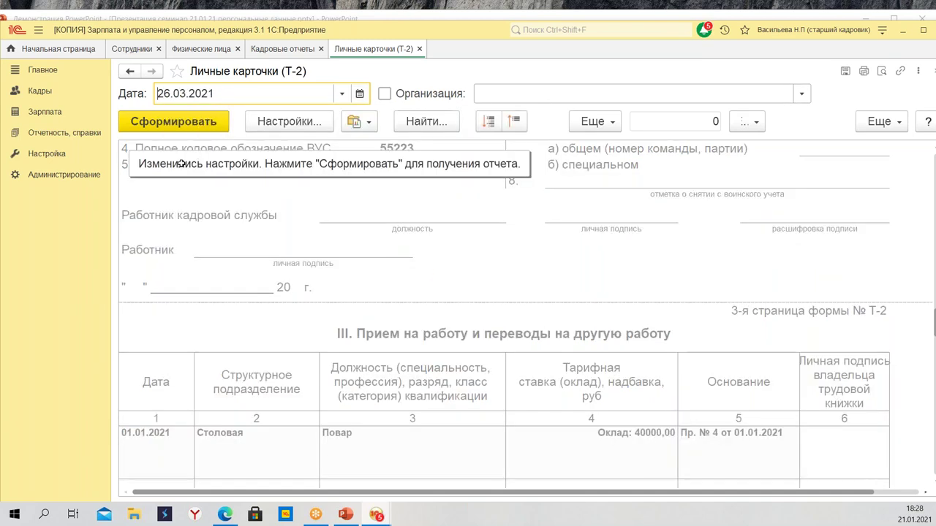
{"action": "left_click", "coordinate": [360, 94]}
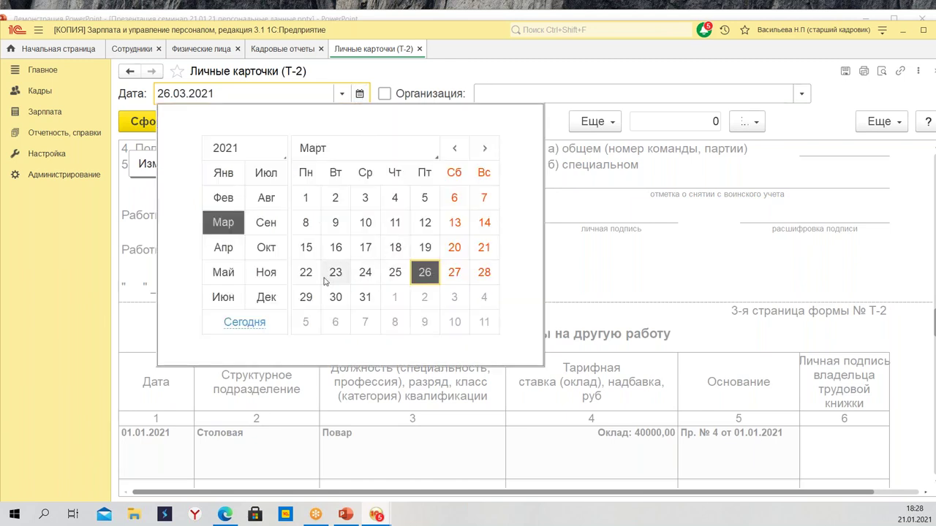
{"action": "left_click", "coordinate": [425, 247]}
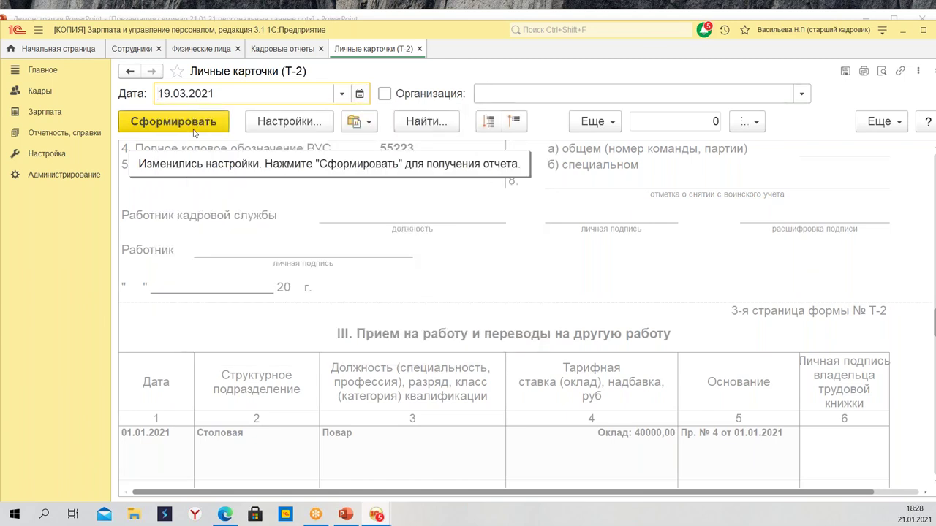
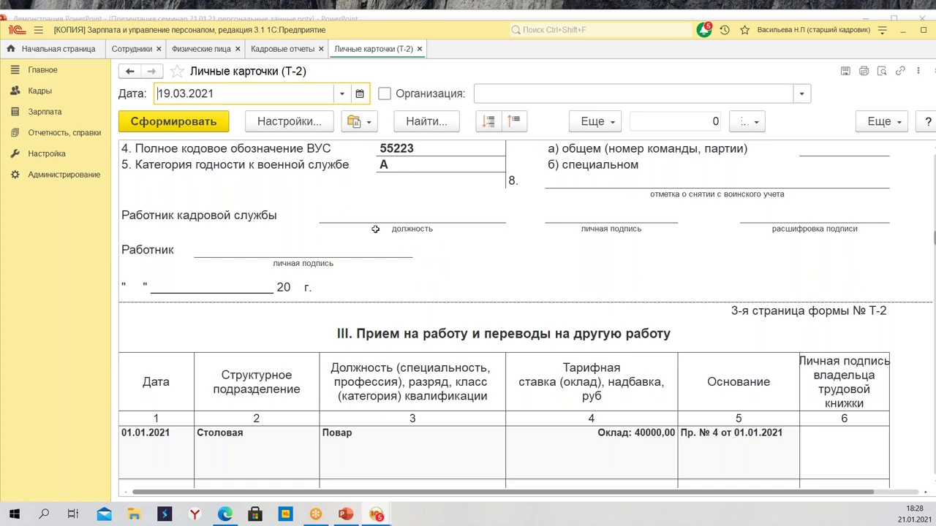
Scroll through the generated Личные карточки (Т-2) report
{"action": "scroll", "coordinate": [379, 232], "scroll_direction": "down", "scroll_amount": 20}
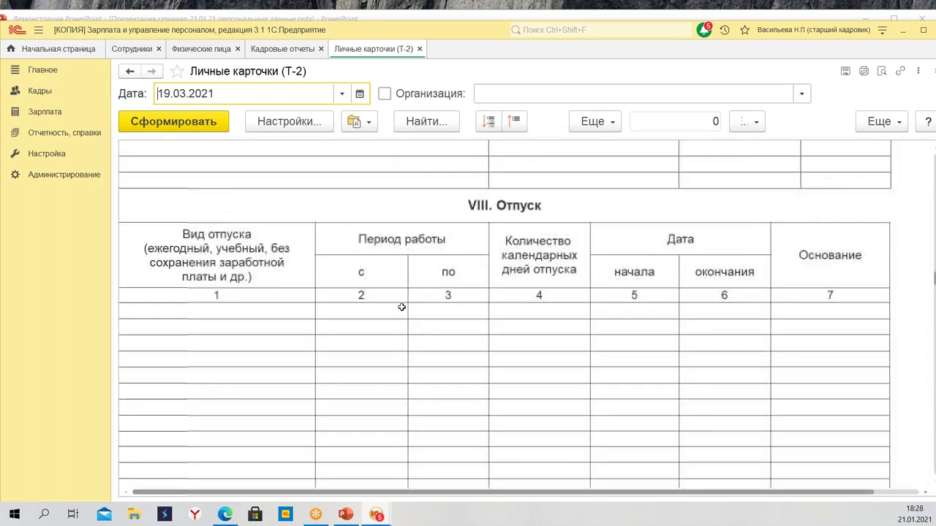
{"action": "scroll", "coordinate": [407, 317], "scroll_direction": "up", "scroll_amount": 20}
{"action": "scroll", "coordinate": [424, 326], "scroll_direction": "down", "scroll_amount": 5}
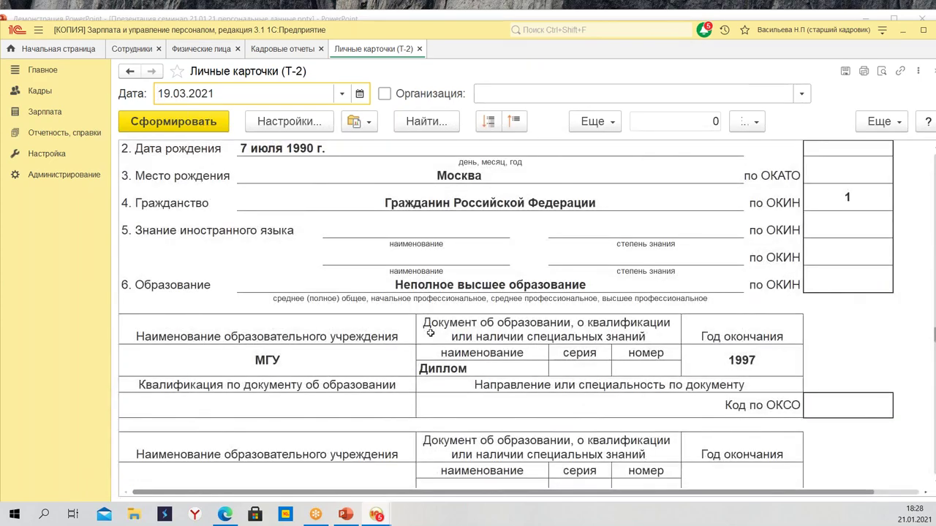
{"action": "scroll", "coordinate": [443, 337], "scroll_direction": "down", "scroll_amount": 5}
{"action": "scroll", "coordinate": [443, 338], "scroll_direction": "down", "scroll_amount": 2}
{"action": "scroll", "coordinate": [437, 344], "scroll_direction": "down", "scroll_amount": 10}
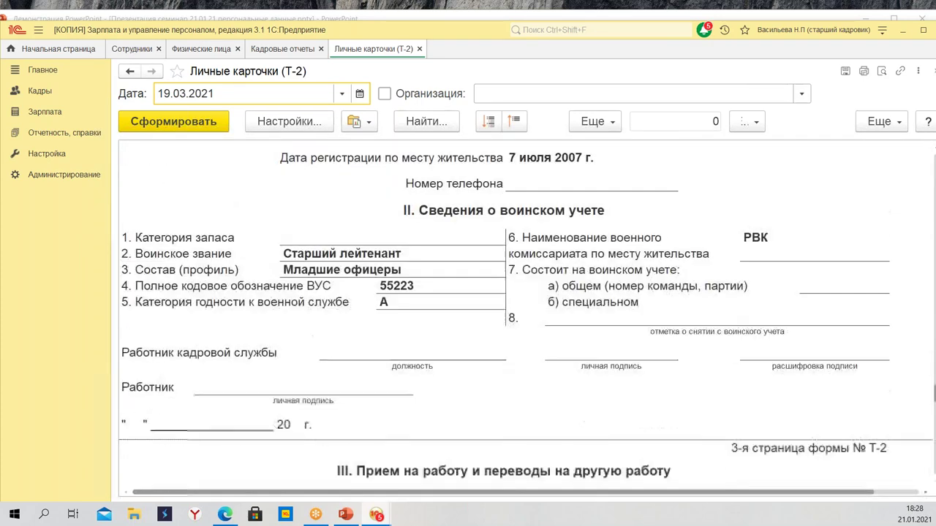
Highlight the hiring row in section III, then open and dismiss the report search
{"action": "left_click_drag", "start_coordinate": [197, 303], "coordinate": [781, 306]}
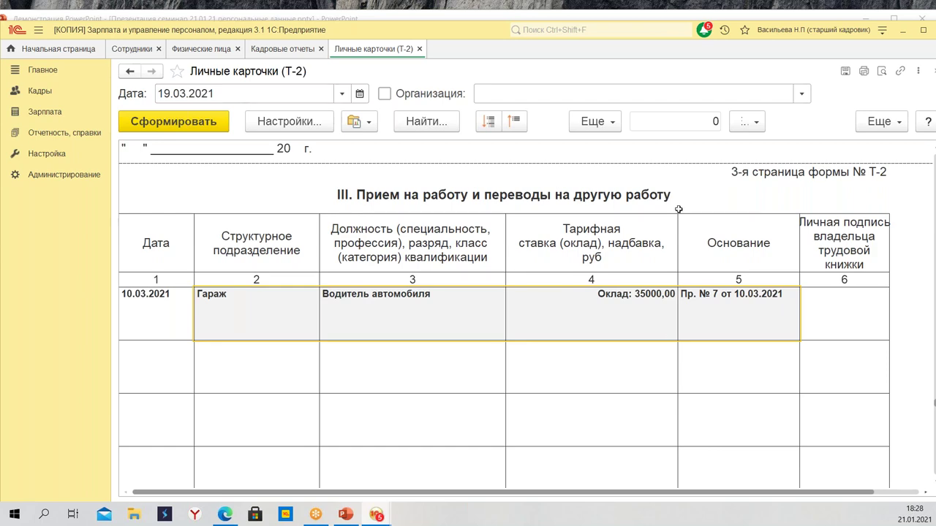
{"action": "scroll", "coordinate": [637, 338], "scroll_direction": "up", "scroll_amount": 10}
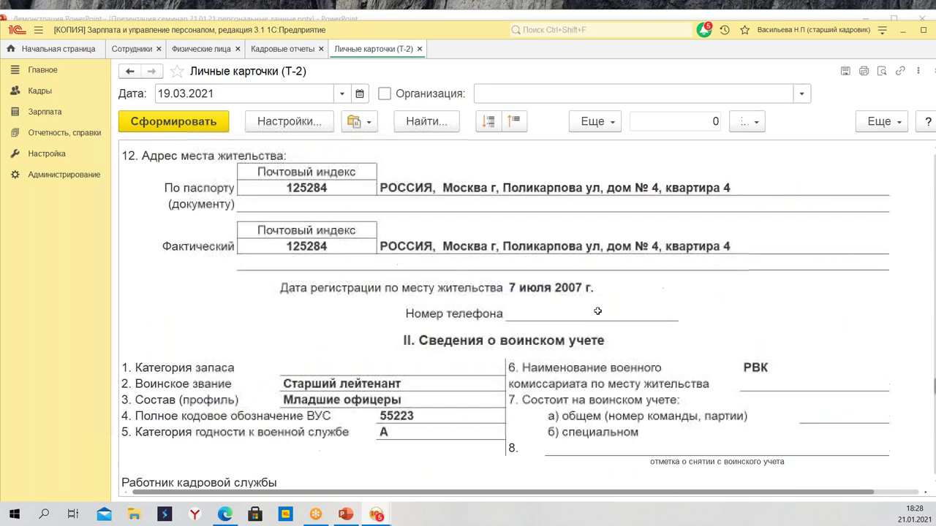
{"action": "left_click", "coordinate": [427, 122]}
{"action": "left_click", "coordinate": [598, 217]}
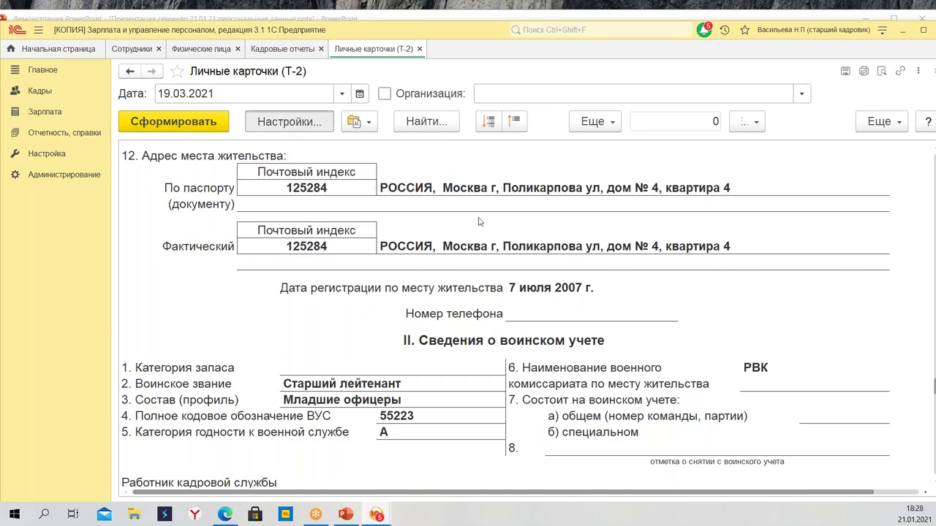
Remove the main-job employee from Сотрудники and regenerate the Т-2 report
{"action": "left_click", "coordinate": [613, 252]}
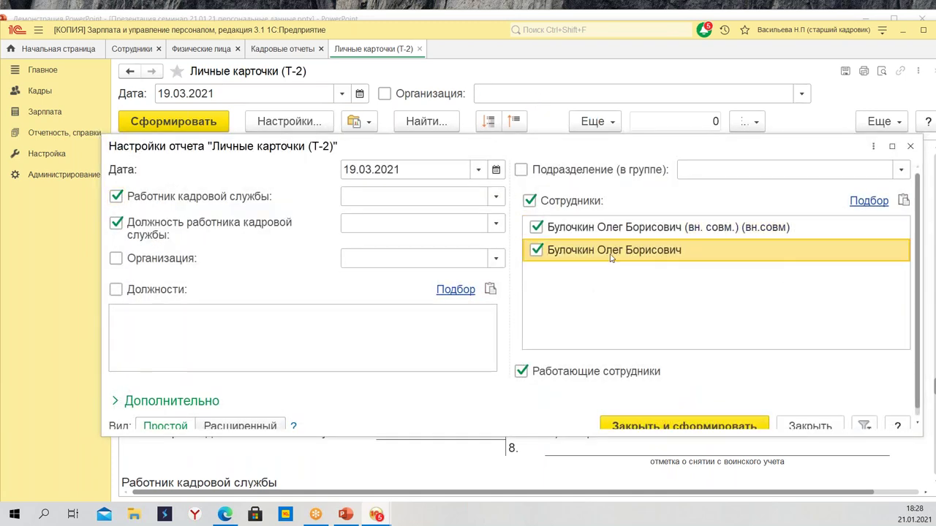
{"action": "right_click", "coordinate": [613, 253]}
{"action": "left_click", "coordinate": [376, 203]}
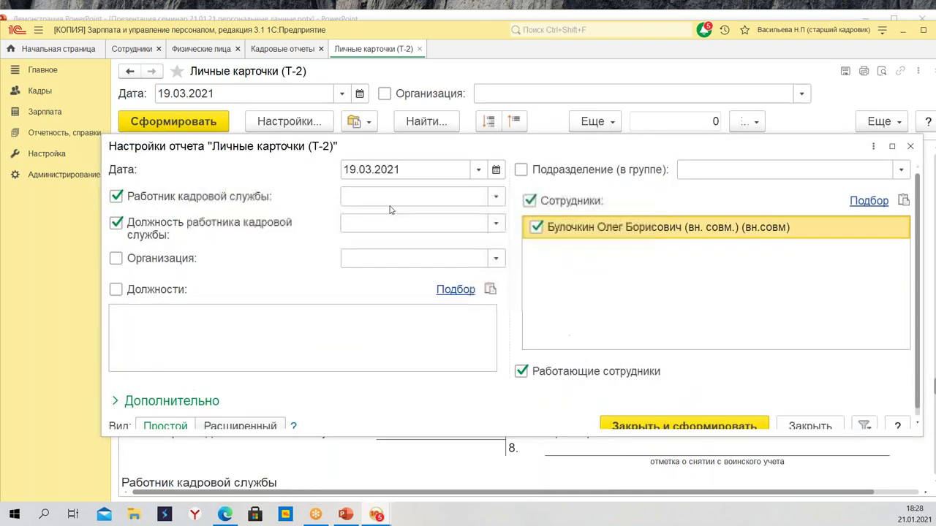
{"action": "scroll", "coordinate": [687, 420], "scroll_direction": "down", "scroll_amount": 1}
{"action": "left_click", "coordinate": [684, 419]}
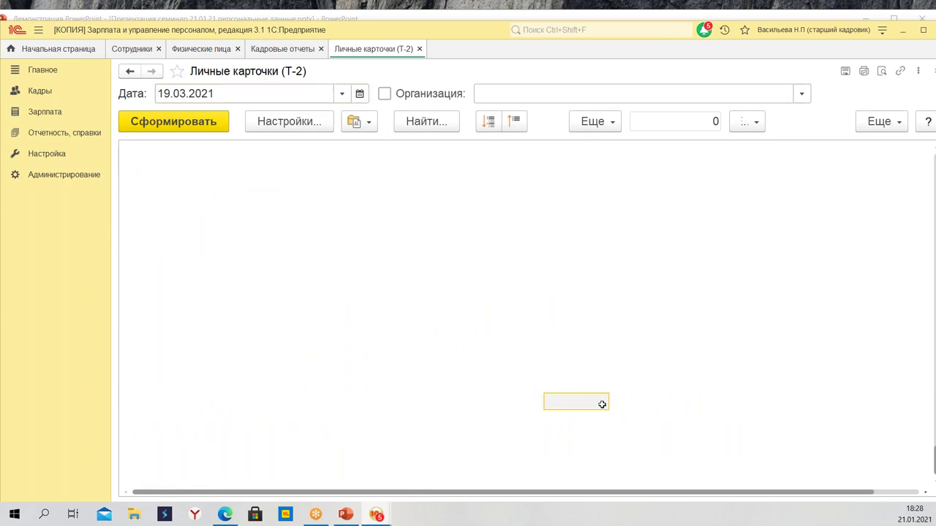
Review the part-time (вн.совм) Т-2 card, then close the Личные карточки (Т-2) report
{"action": "scroll", "coordinate": [597, 363], "scroll_direction": "up", "scroll_amount": 5}
{"action": "scroll", "coordinate": [598, 364], "scroll_direction": "up", "scroll_amount": 15}
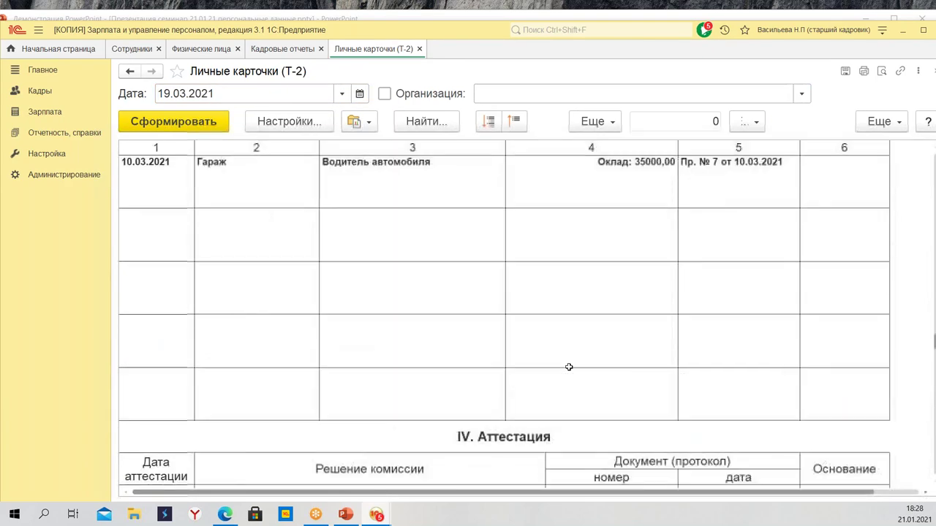
{"action": "scroll", "coordinate": [568, 362], "scroll_direction": "down", "scroll_amount": 5}
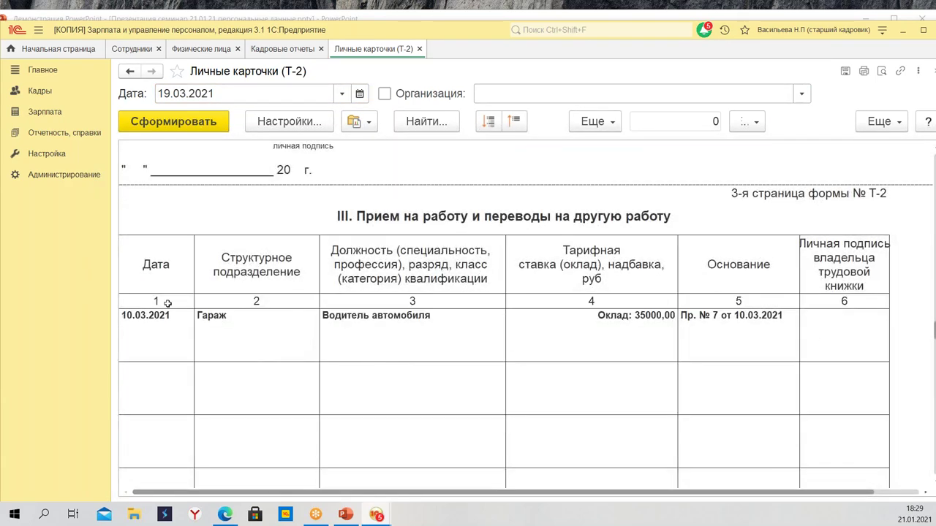
{"action": "left_click_drag", "start_coordinate": [176, 303], "coordinate": [746, 319]}
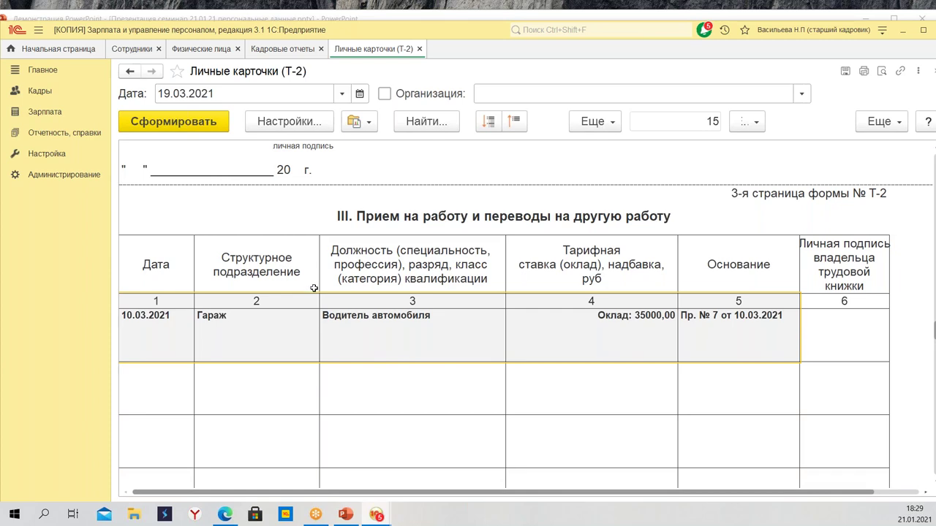
{"action": "scroll", "coordinate": [503, 358], "scroll_direction": "up", "scroll_amount": 15}
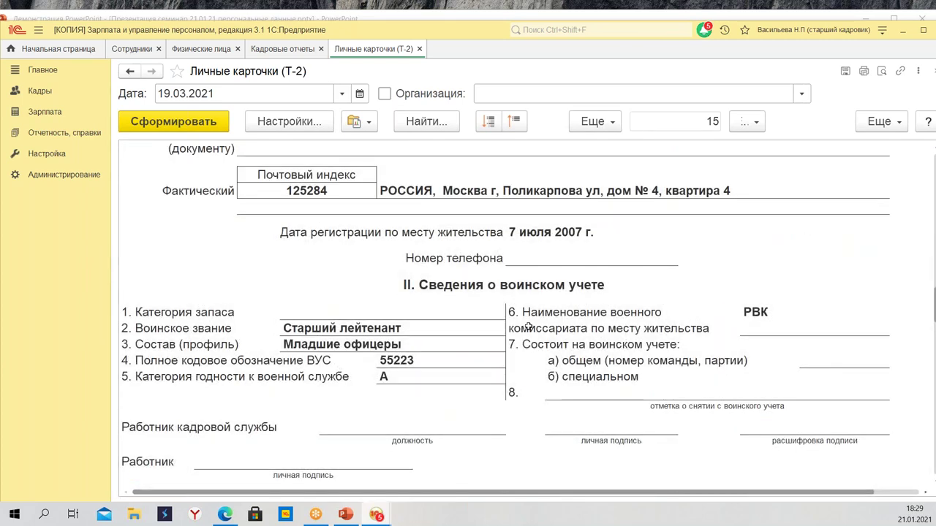
{"action": "scroll", "coordinate": [499, 352], "scroll_direction": "up", "scroll_amount": 5}
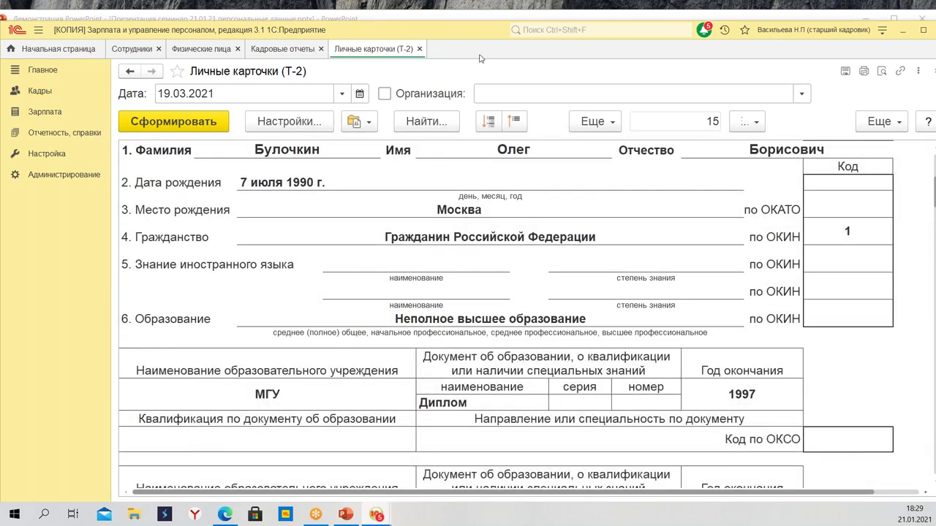
{"action": "left_click", "coordinate": [417, 49]}
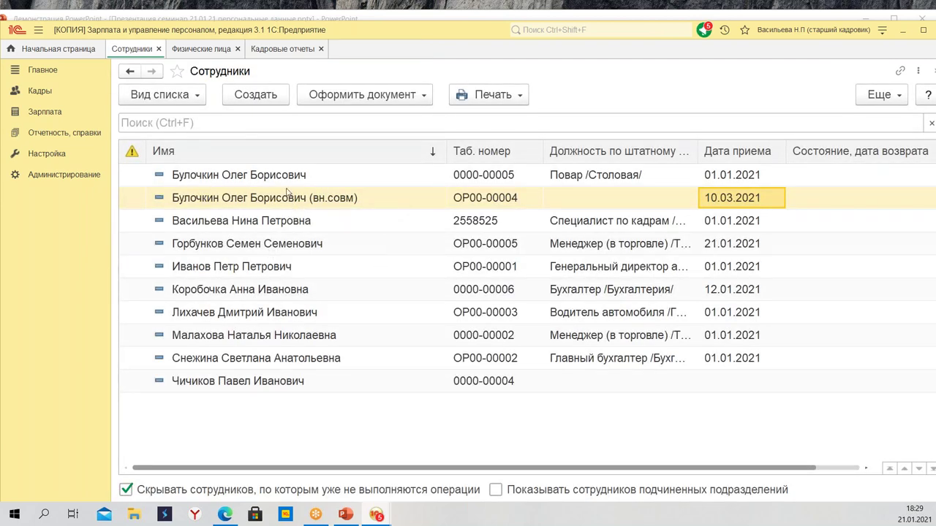
{"action": "left_click", "coordinate": [290, 176]}
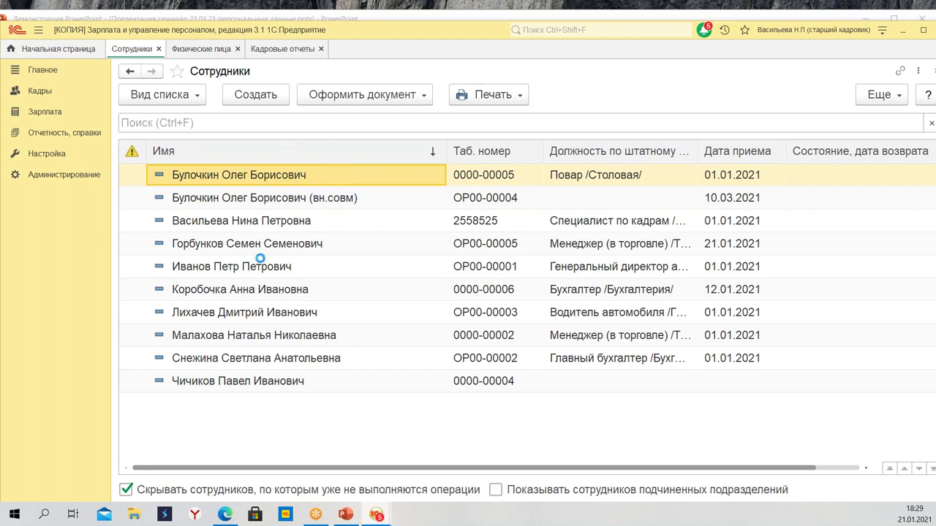
{"action": "key", "text": "Return"}
{"action": "left_click", "coordinate": [496, 101]}
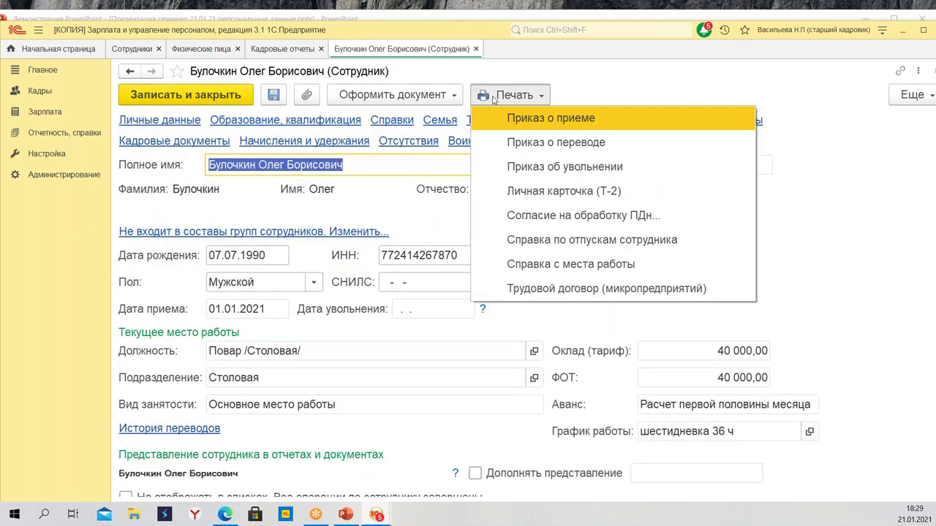
{"action": "left_click", "coordinate": [538, 193]}
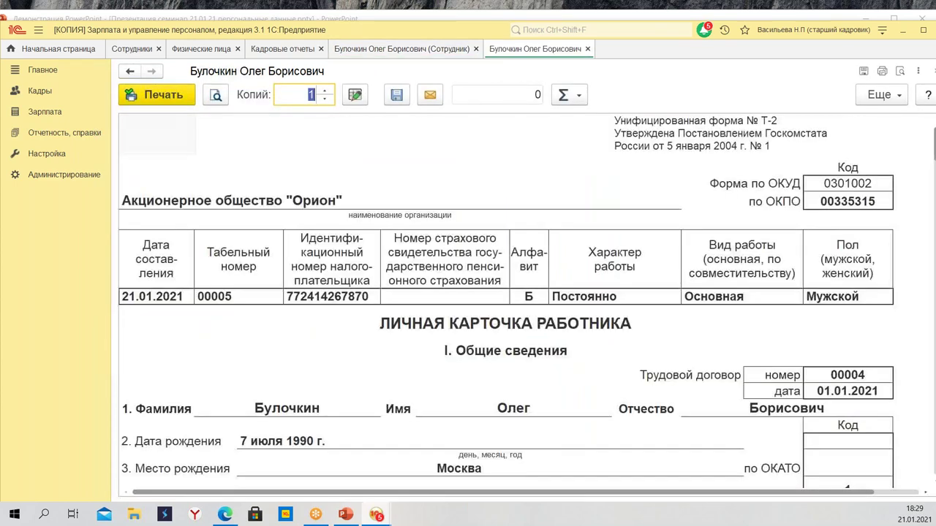
{"action": "scroll", "coordinate": [394, 285], "scroll_direction": "down", "scroll_amount": 5}
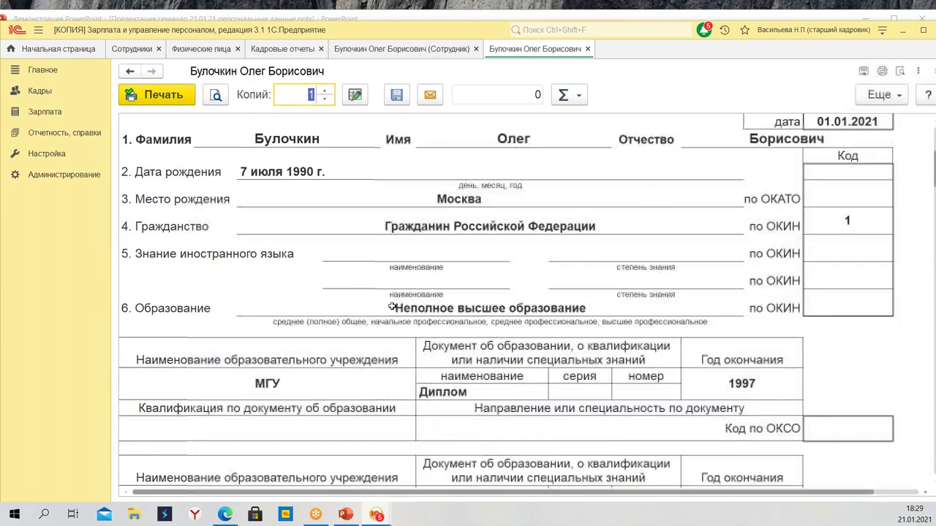
{"action": "scroll", "coordinate": [399, 290], "scroll_direction": "down", "scroll_amount": 14}
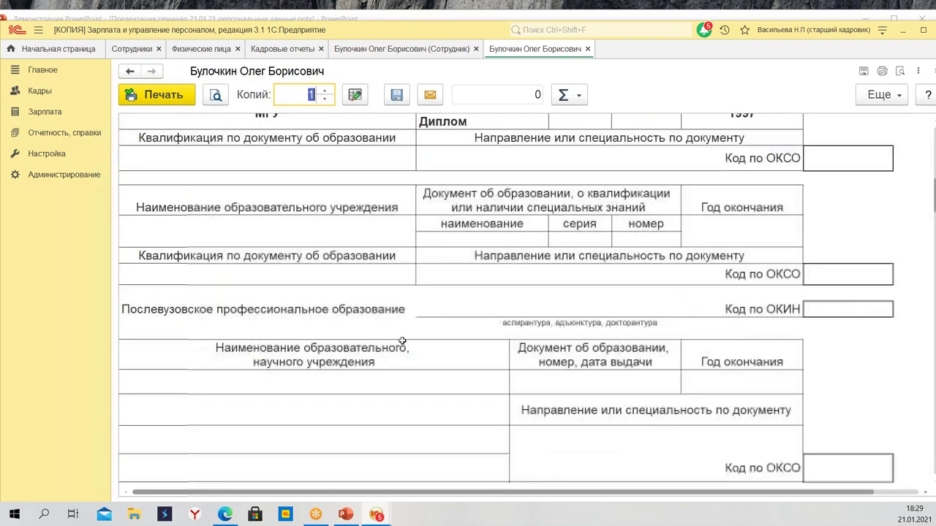
{"action": "scroll", "coordinate": [391, 358], "scroll_direction": "down", "scroll_amount": 4}
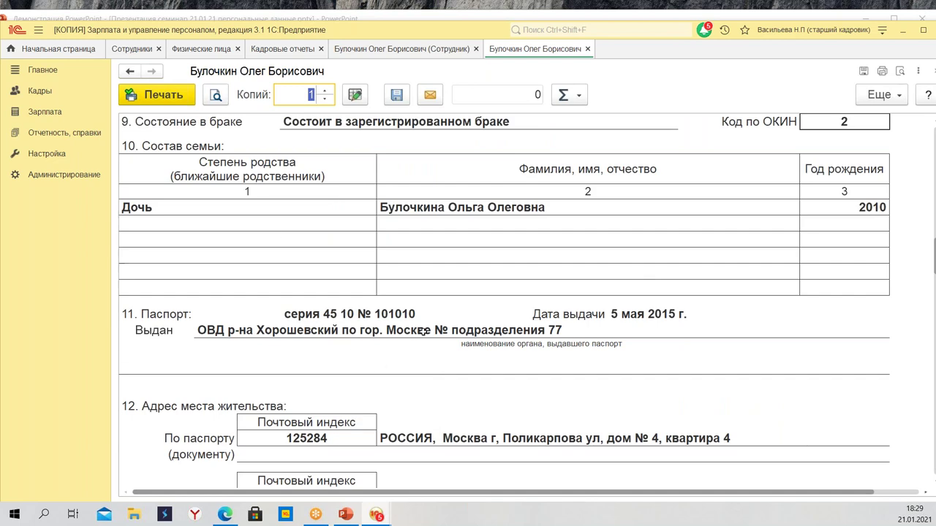
{"action": "scroll", "coordinate": [428, 322], "scroll_direction": "up", "scroll_amount": 8}
{"action": "scroll", "coordinate": [334, 377], "scroll_direction": "down", "scroll_amount": 4}
{"action": "scroll", "coordinate": [333, 378], "scroll_direction": "down", "scroll_amount": 20}
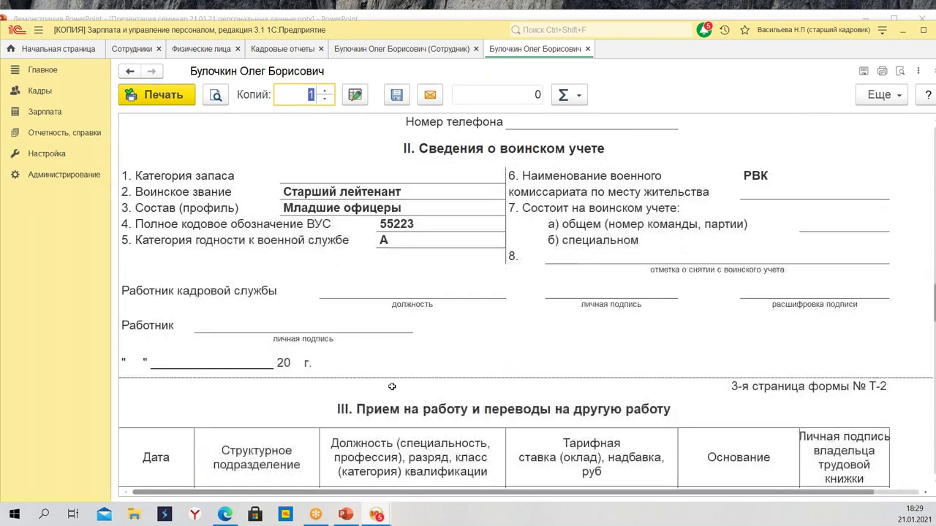
{"action": "left_click", "coordinate": [587, 49]}
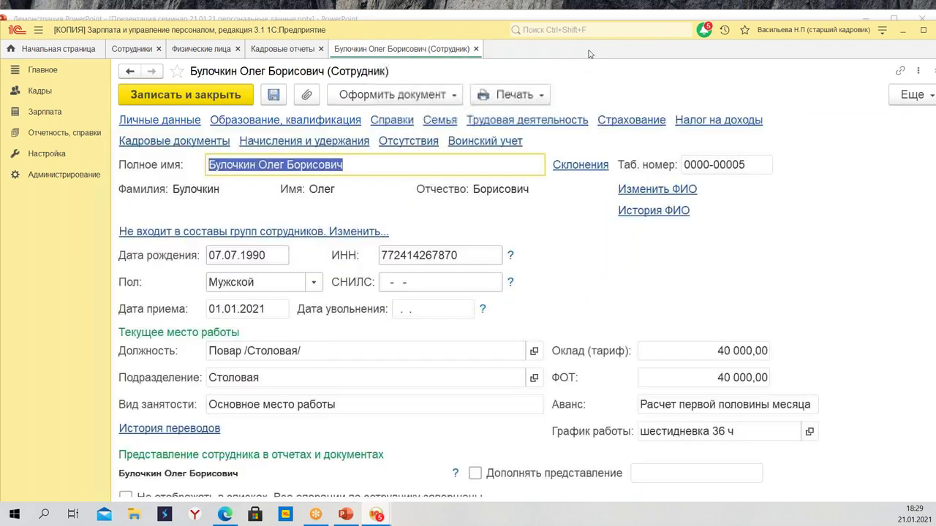
{"action": "left_click", "coordinate": [476, 49]}
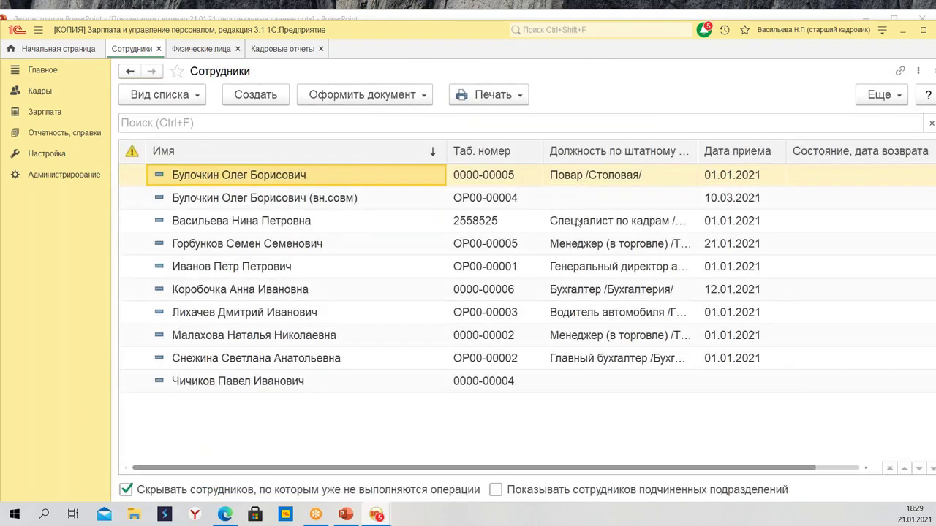
Open the card of the part-time (вн.совм) employee
{"action": "left_click", "coordinate": [494, 206]}
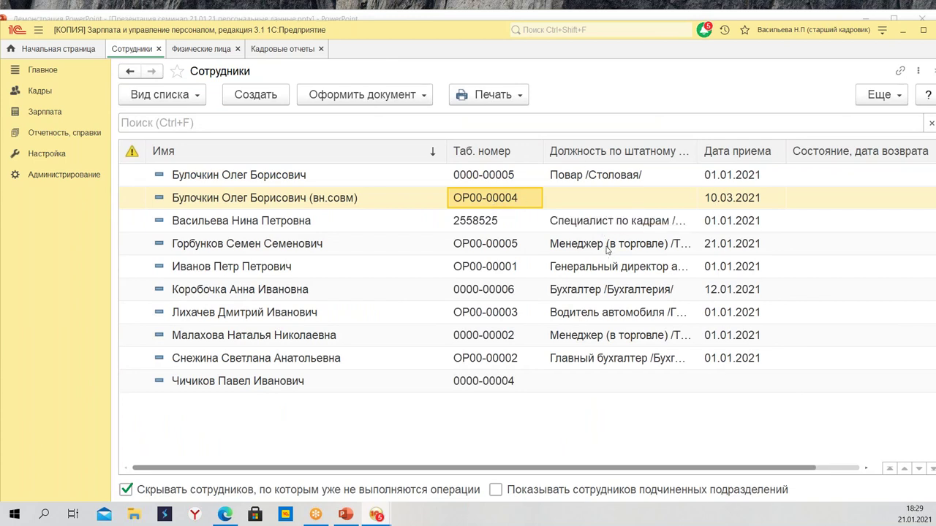
{"action": "left_click", "coordinate": [414, 203]}
{"action": "double_click", "coordinate": [413, 204]}
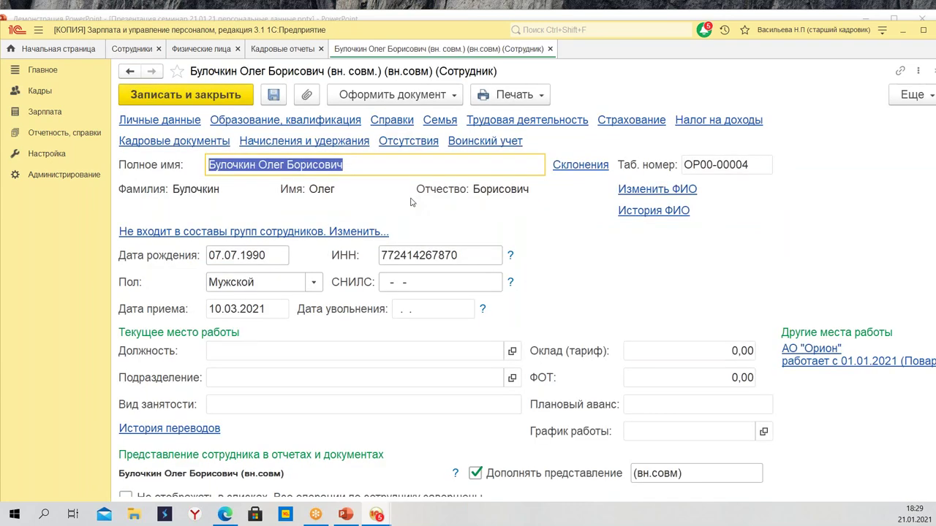
Check the 10.03.2021 hiring document in Кадровые документы, then print the Личная карточка (Т-2)
{"action": "left_click", "coordinate": [175, 143]}
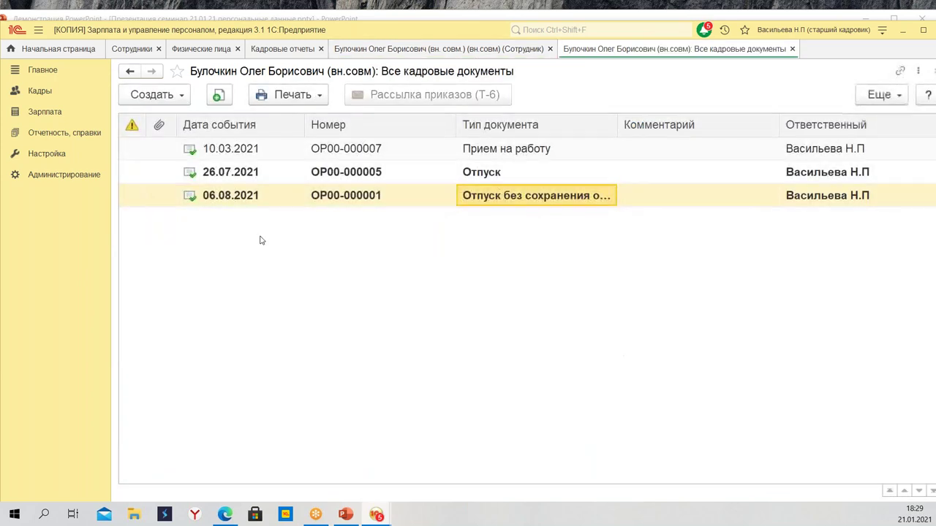
{"action": "left_click", "coordinate": [263, 151]}
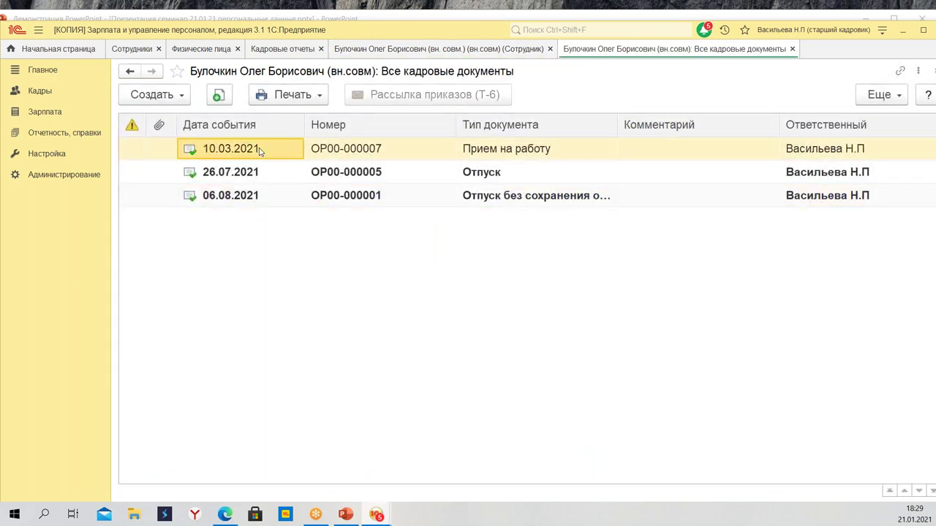
{"action": "left_click", "coordinate": [407, 151]}
{"action": "left_click", "coordinate": [509, 153]}
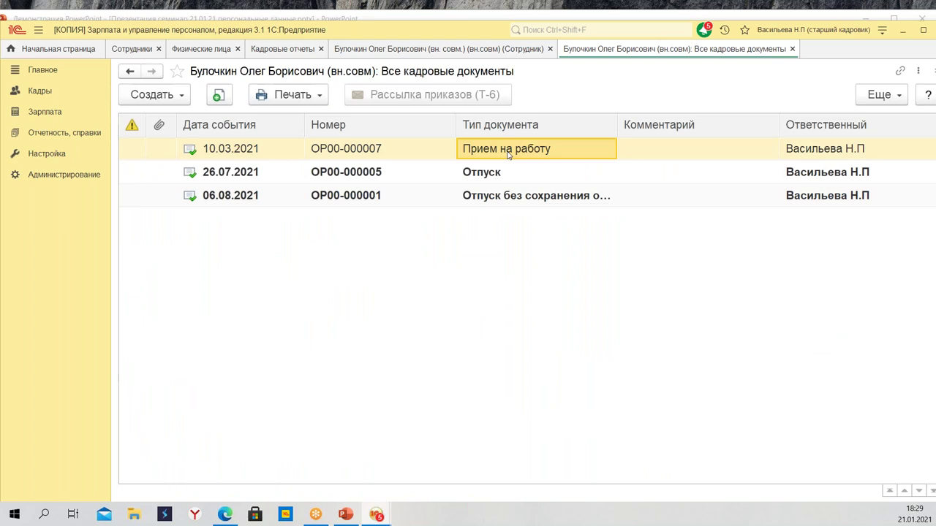
{"action": "left_click", "coordinate": [791, 49]}
{"action": "left_click", "coordinate": [502, 96]}
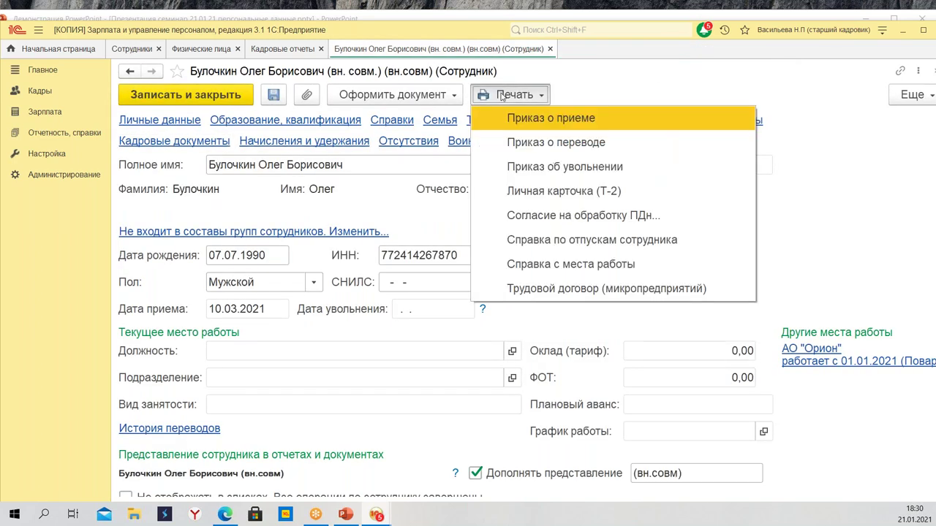
{"action": "left_click", "coordinate": [556, 191]}
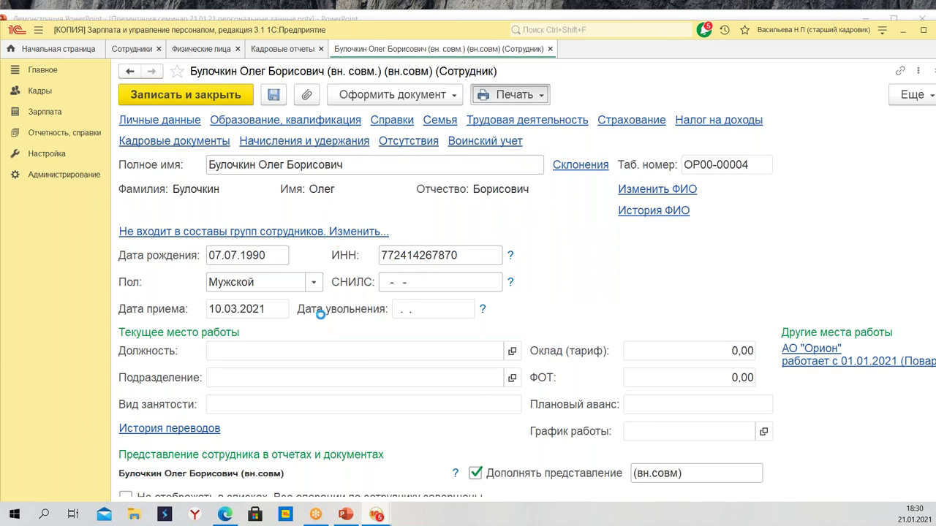
Scroll through the Т-2 printout, then close it and the part-time employee's card
{"action": "scroll", "coordinate": [407, 238], "scroll_direction": "down", "scroll_amount": 12}
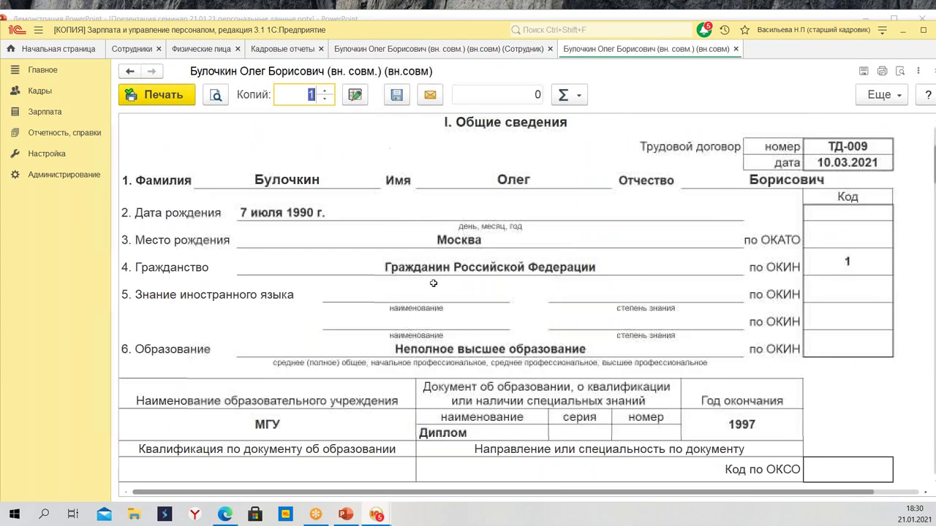
{"action": "scroll", "coordinate": [412, 360], "scroll_direction": "down", "scroll_amount": 10}
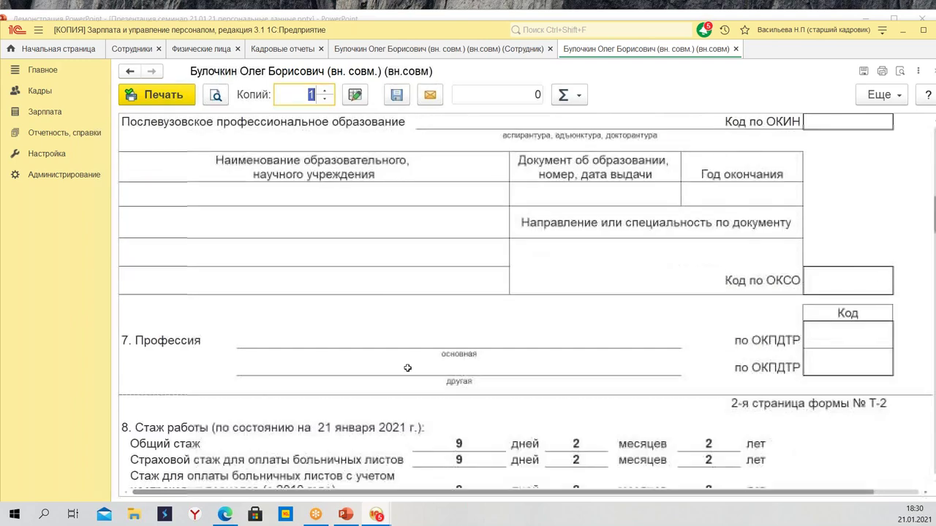
{"action": "scroll", "coordinate": [399, 380], "scroll_direction": "down", "scroll_amount": 10}
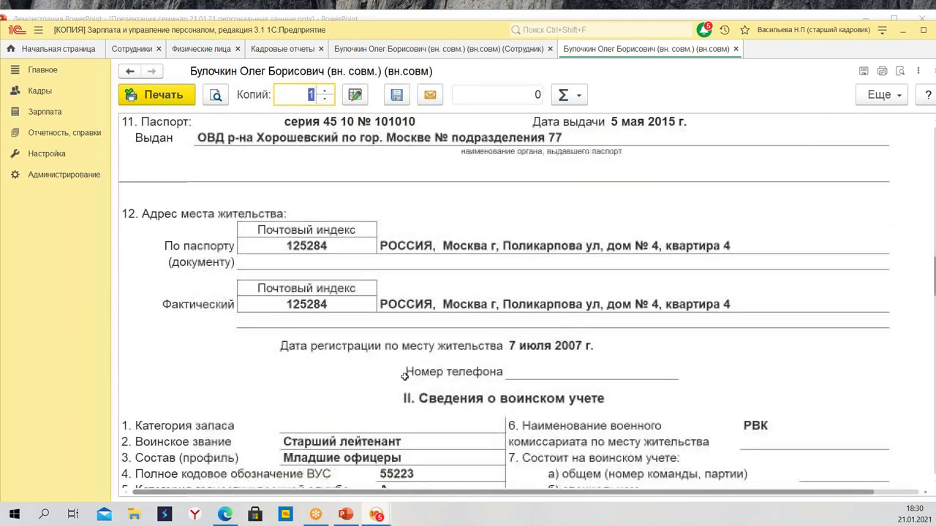
{"action": "scroll", "coordinate": [395, 395], "scroll_direction": "down", "scroll_amount": 3}
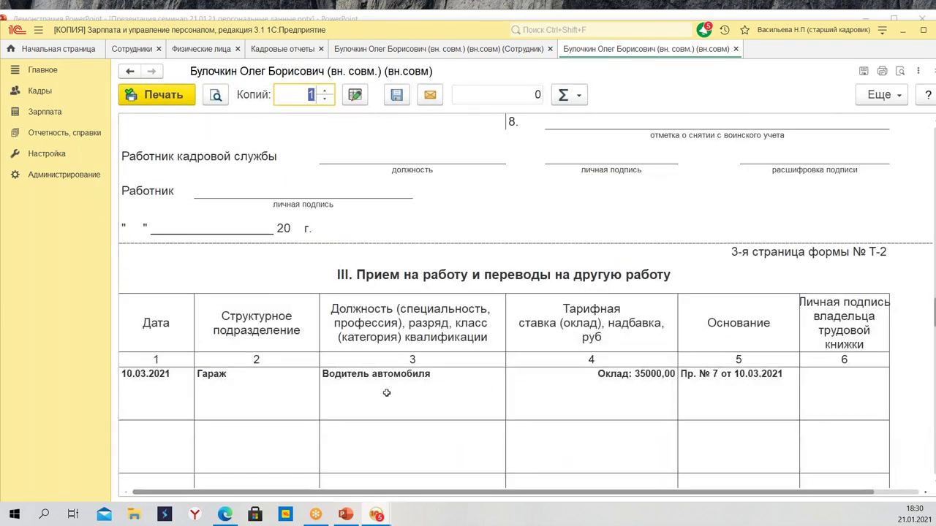
{"action": "scroll", "coordinate": [393, 383], "scroll_direction": "down", "scroll_amount": 2}
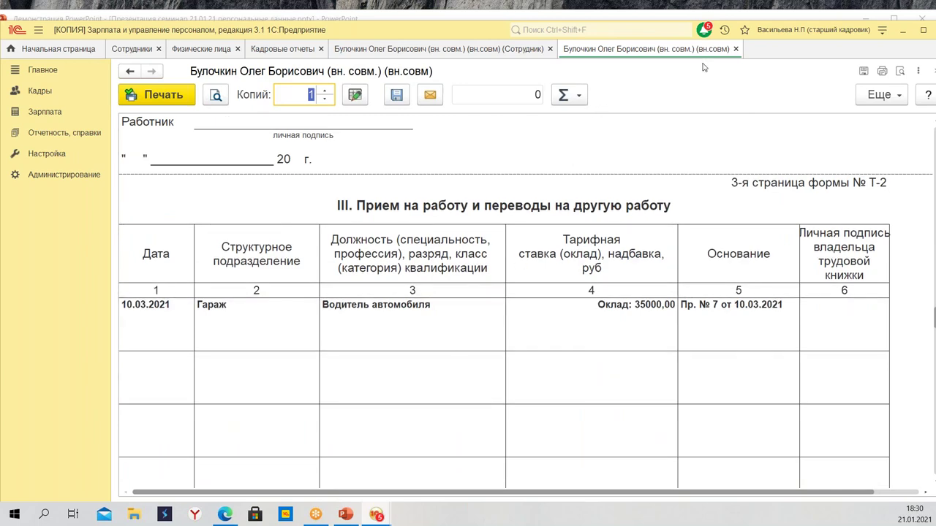
{"action": "left_click", "coordinate": [736, 49]}
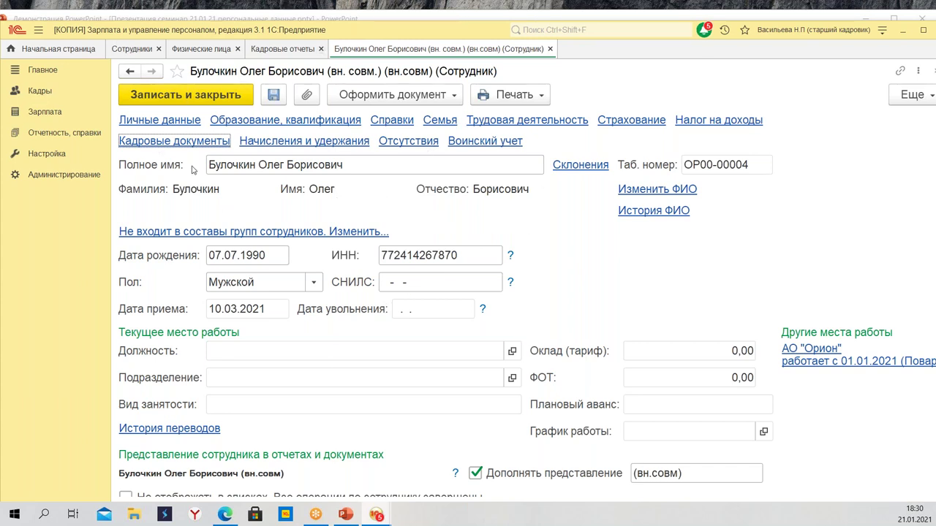
{"action": "left_click", "coordinate": [550, 49]}
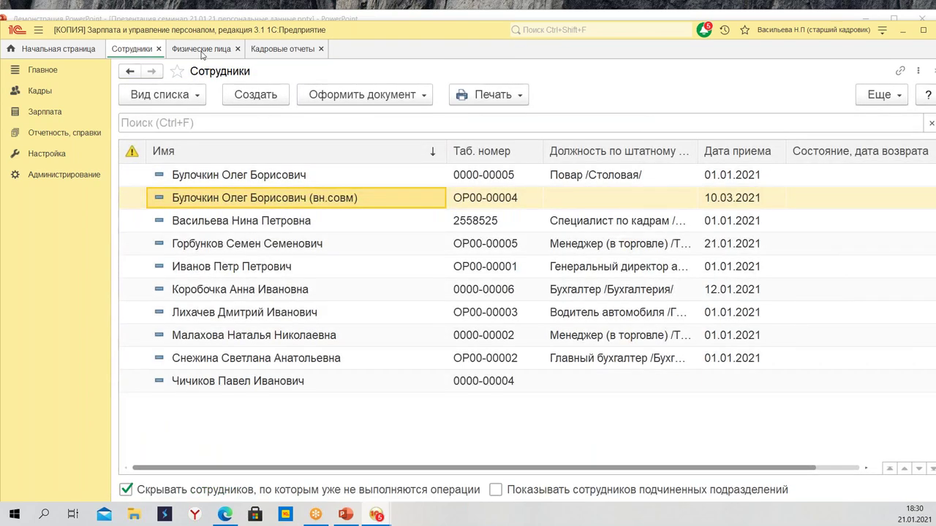
Select the individual in Физические лица and create a Согласие на обработку ПДн for them
{"action": "left_click", "coordinate": [202, 50]}
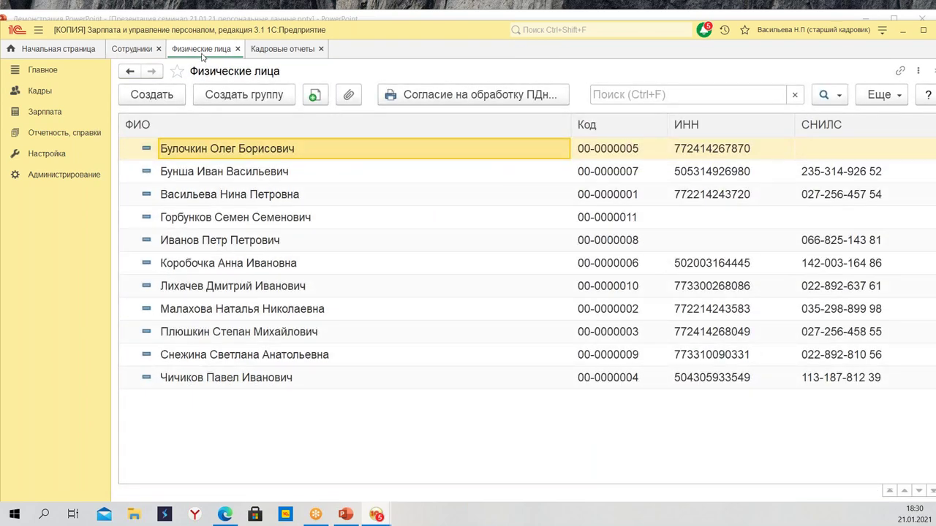
{"action": "left_click", "coordinate": [136, 51]}
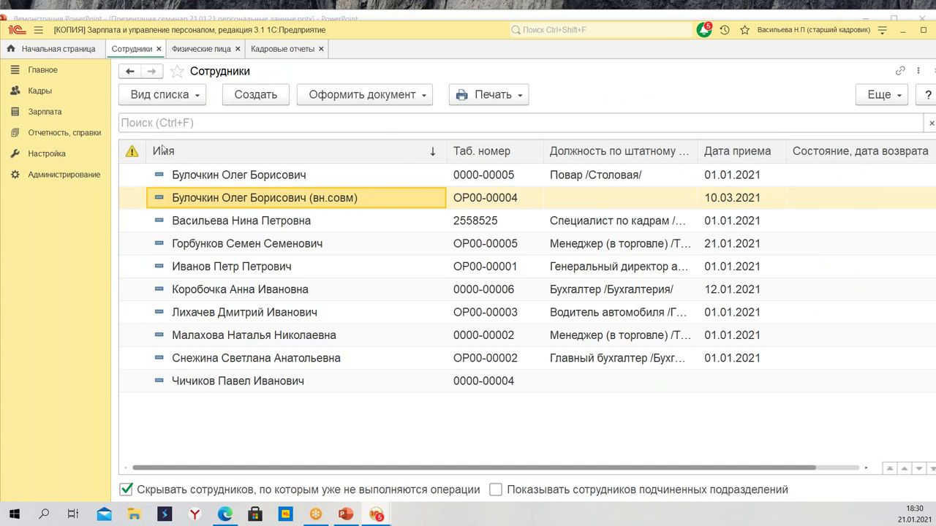
{"action": "left_click", "coordinate": [209, 51]}
{"action": "left_click", "coordinate": [284, 222]}
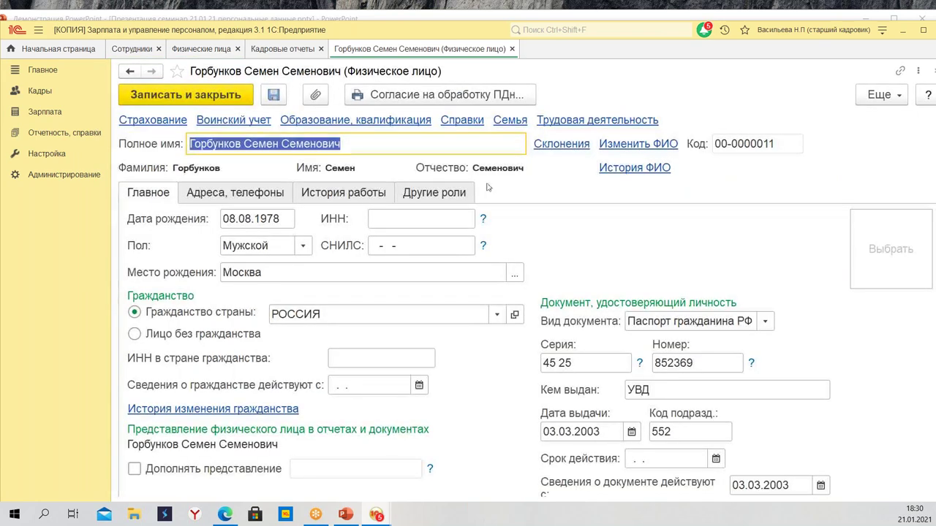
{"action": "left_click", "coordinate": [430, 95]}
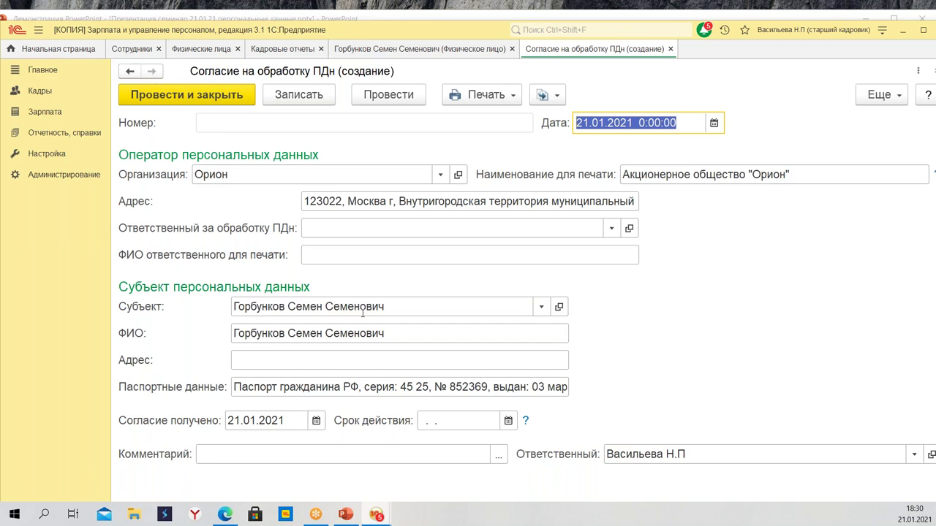
Choose the HR user as Ответственный за обработку ПДн from the full user list
{"action": "left_click", "coordinate": [609, 230]}
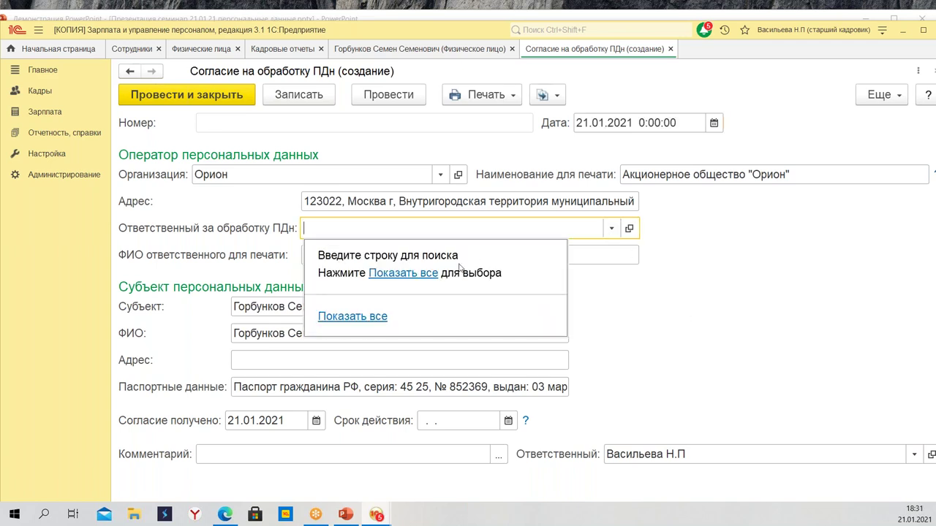
{"action": "left_click", "coordinate": [363, 233]}
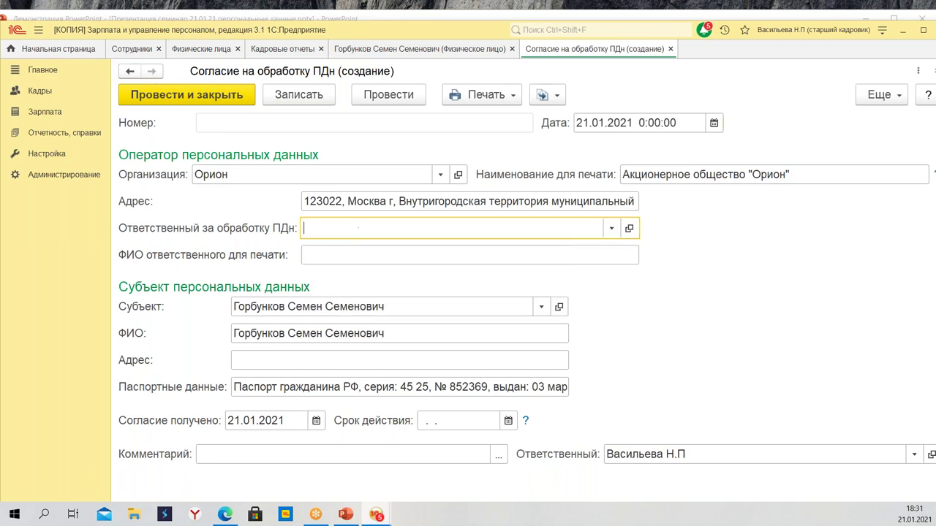
{"action": "left_click", "coordinate": [612, 228]}
{"action": "left_click", "coordinate": [389, 273]}
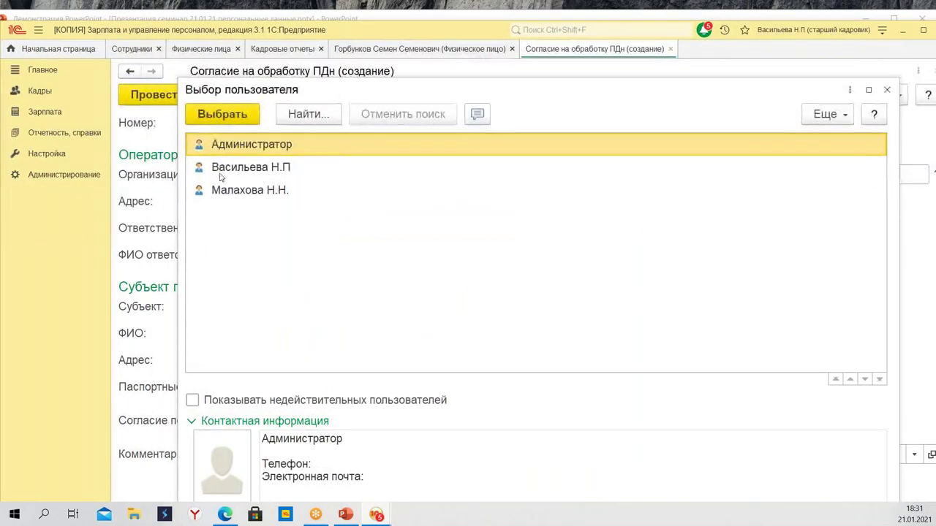
{"action": "left_click", "coordinate": [230, 174]}
{"action": "left_click", "coordinate": [219, 114]}
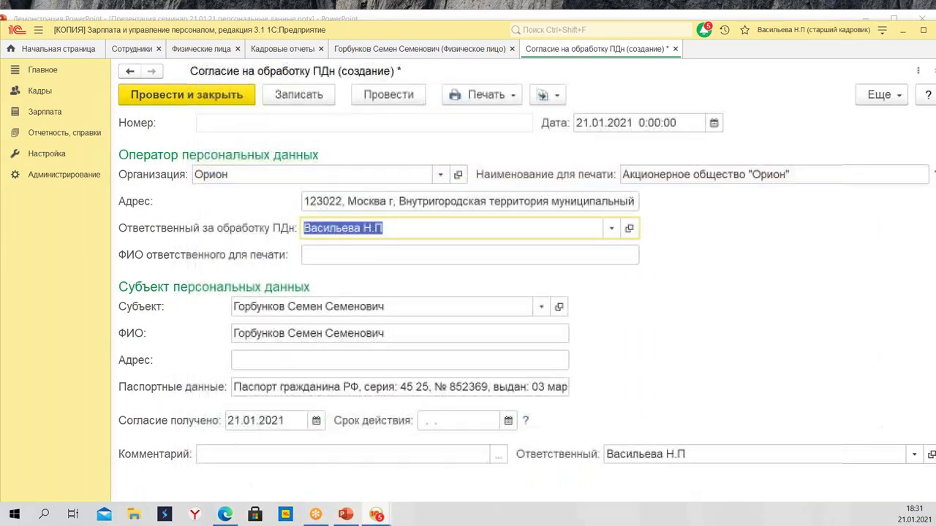
Copy the responsible person's name into ФИО ответственного для печати
{"action": "left_click", "coordinate": [447, 253]}
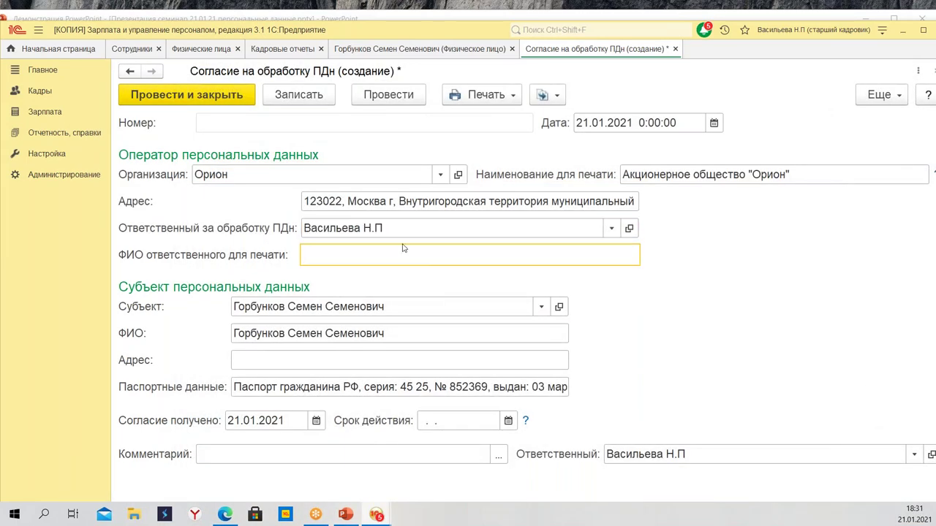
{"action": "left_click", "coordinate": [414, 230]}
{"action": "key", "text": "super+c"}
{"action": "right_click", "coordinate": [362, 229]}
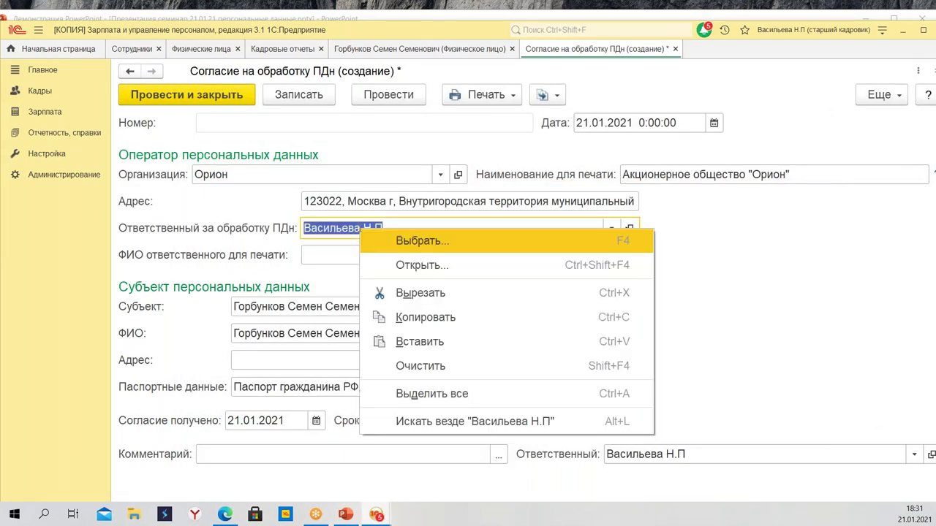
{"action": "left_click", "coordinate": [434, 319]}
{"action": "left_click", "coordinate": [378, 256]}
{"action": "right_click", "coordinate": [379, 259]}
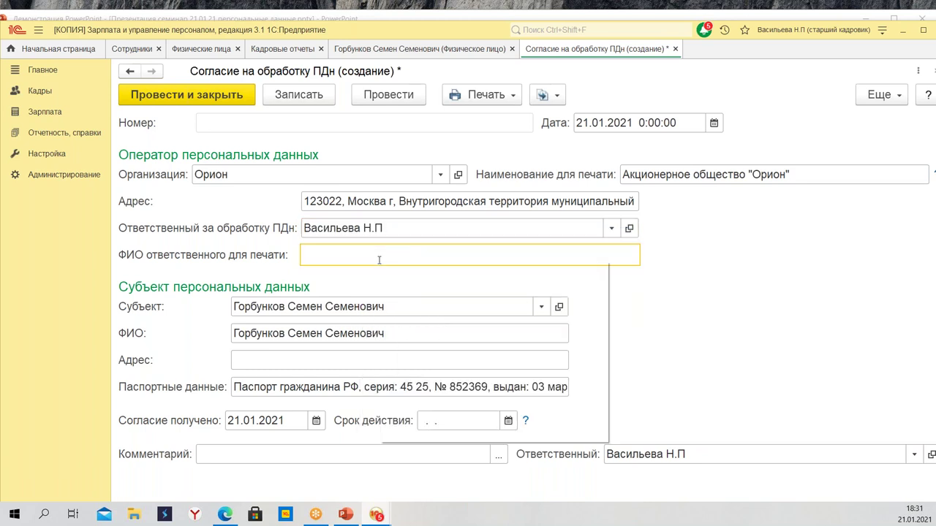
{"action": "left_click", "coordinate": [431, 350]}
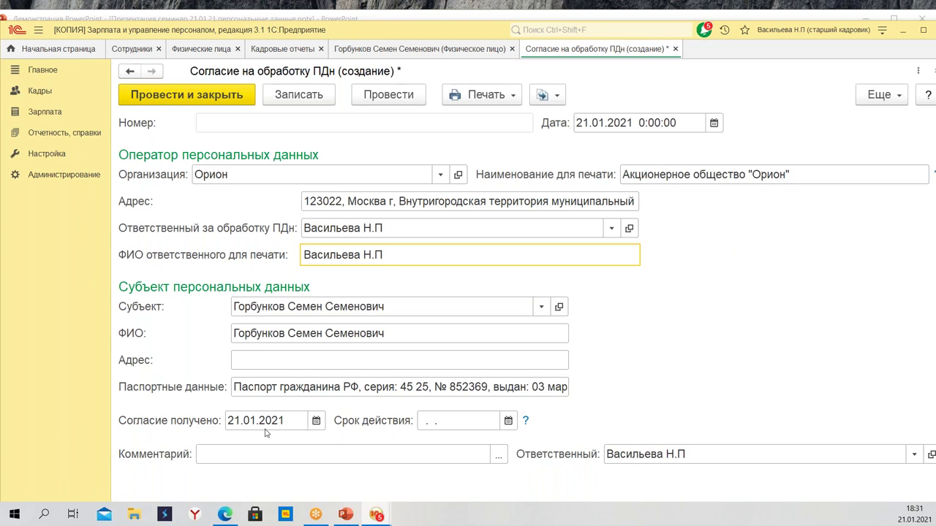
Date the consent 05.01.2021 and leave Срок действия blank so it never expires
{"action": "left_click", "coordinate": [714, 123]}
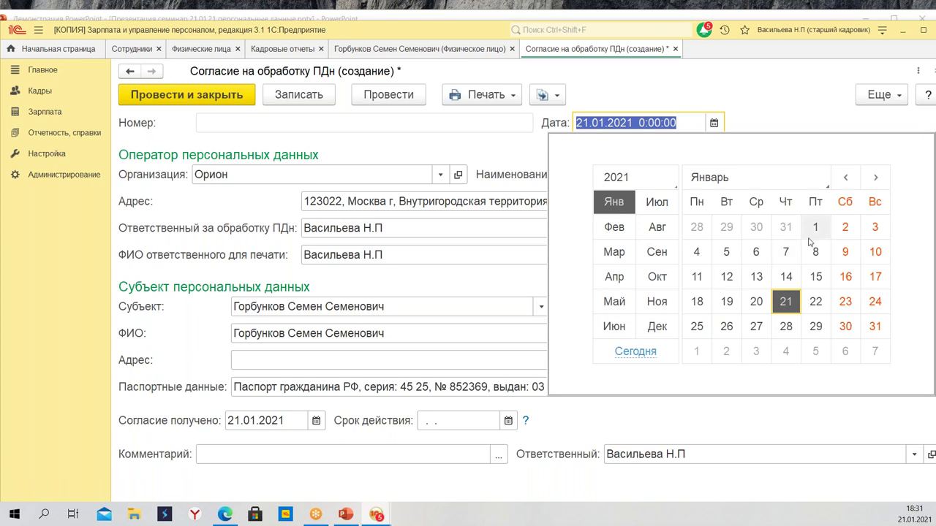
{"action": "left_click", "coordinate": [726, 251]}
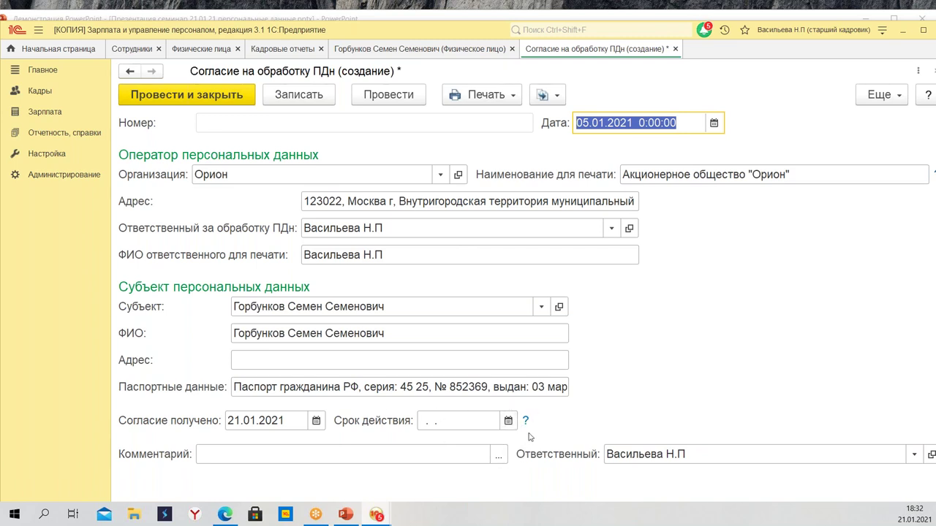
{"action": "left_click", "coordinate": [525, 421]}
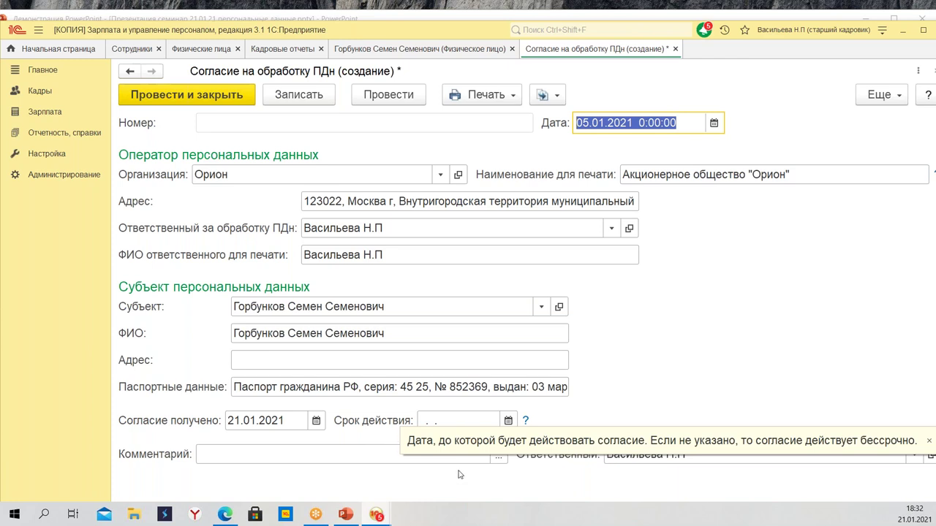
{"action": "left_click", "coordinate": [508, 422]}
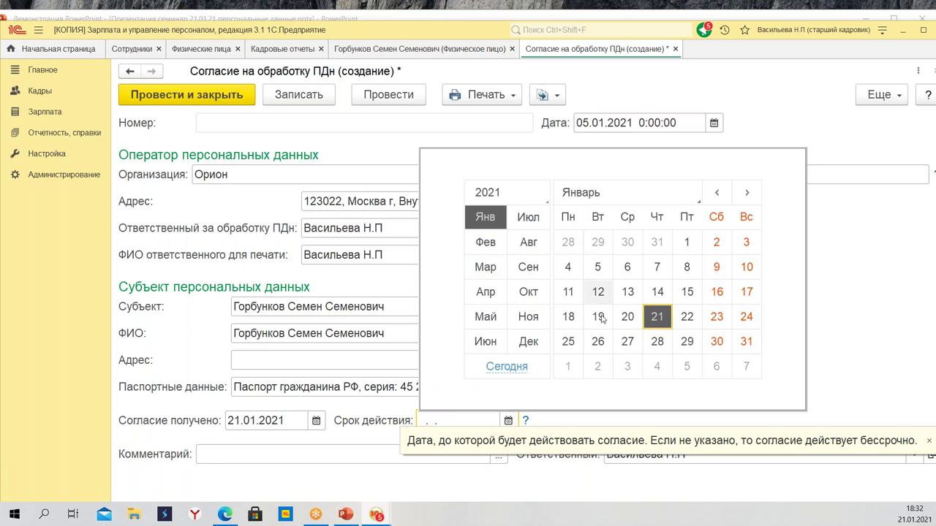
{"action": "left_click", "coordinate": [887, 257]}
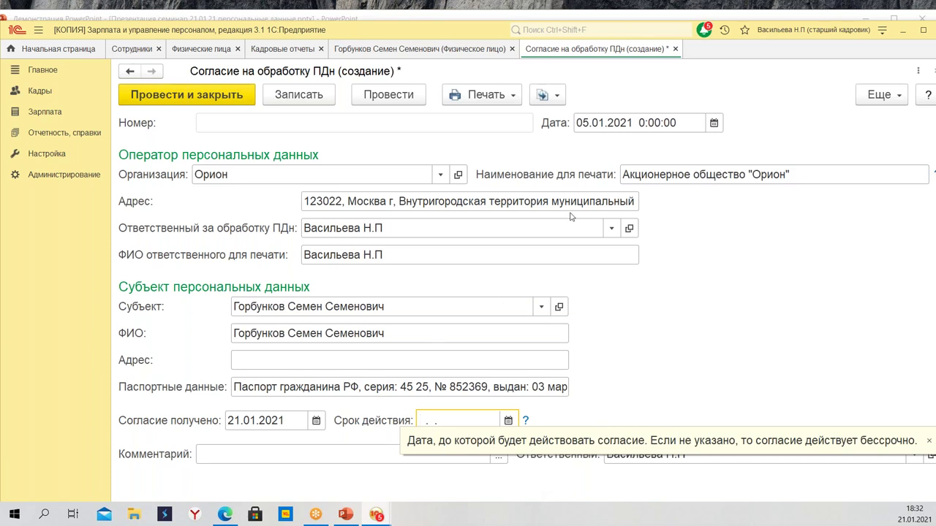
{"action": "left_click", "coordinate": [469, 97]}
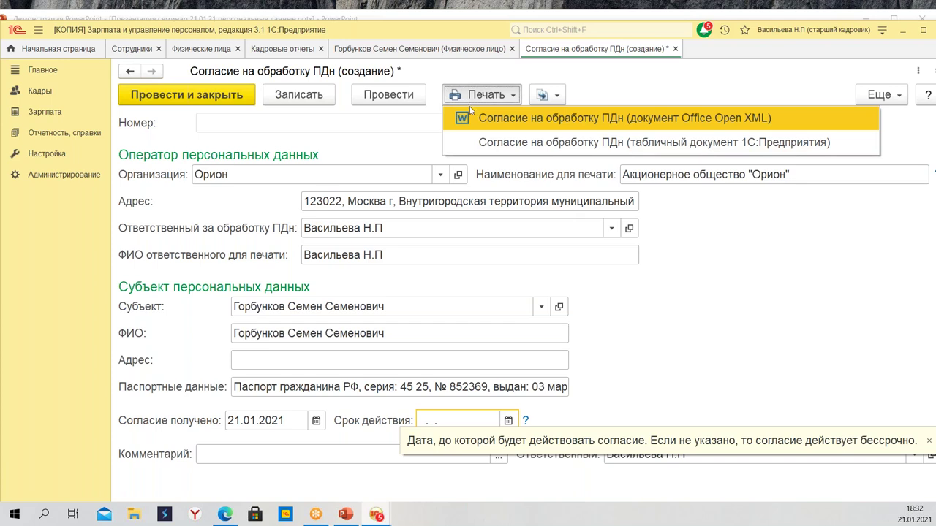
Post the consent, review its Office Open XML Word printout to the signatures, and close it
{"action": "left_click", "coordinate": [550, 125]}
{"action": "left_click", "coordinate": [456, 306]}
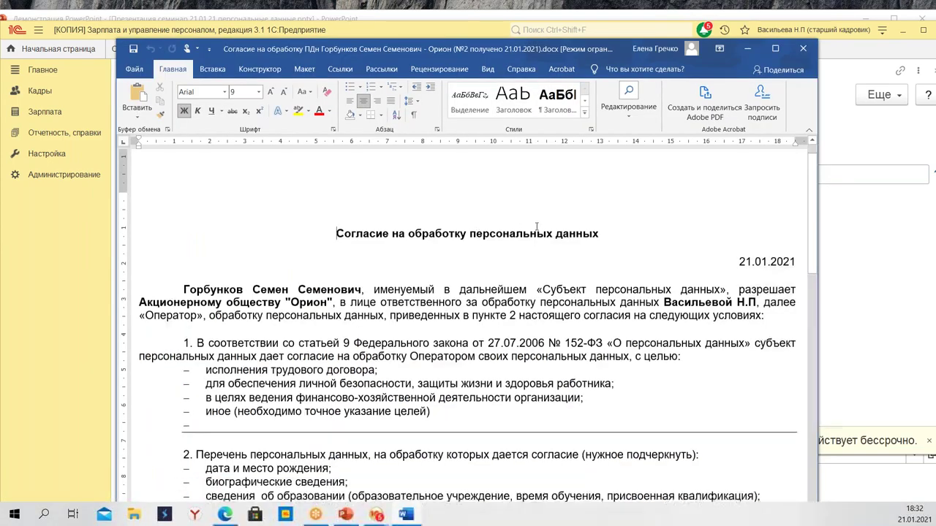
{"action": "scroll", "coordinate": [537, 228], "scroll_direction": "down", "scroll_amount": 15}
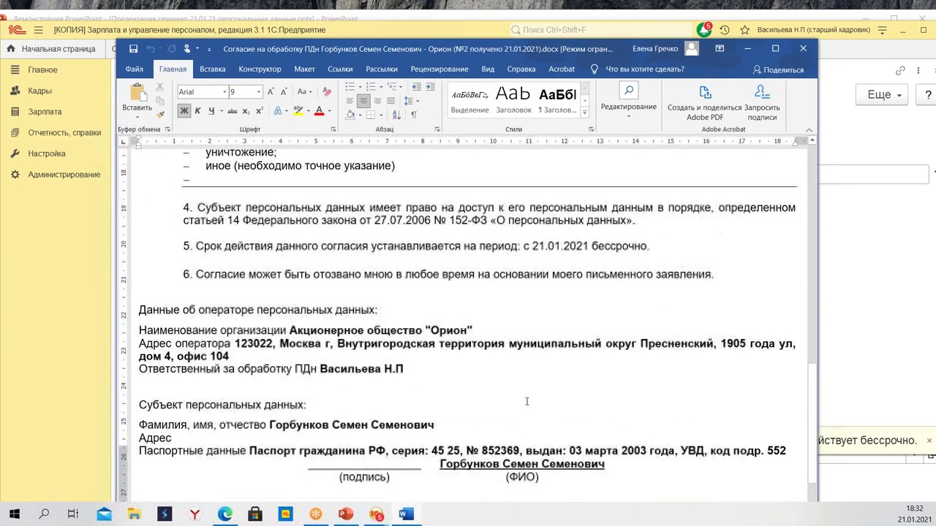
{"action": "scroll", "coordinate": [526, 401], "scroll_direction": "down", "scroll_amount": 2}
{"action": "left_click", "coordinate": [803, 50]}
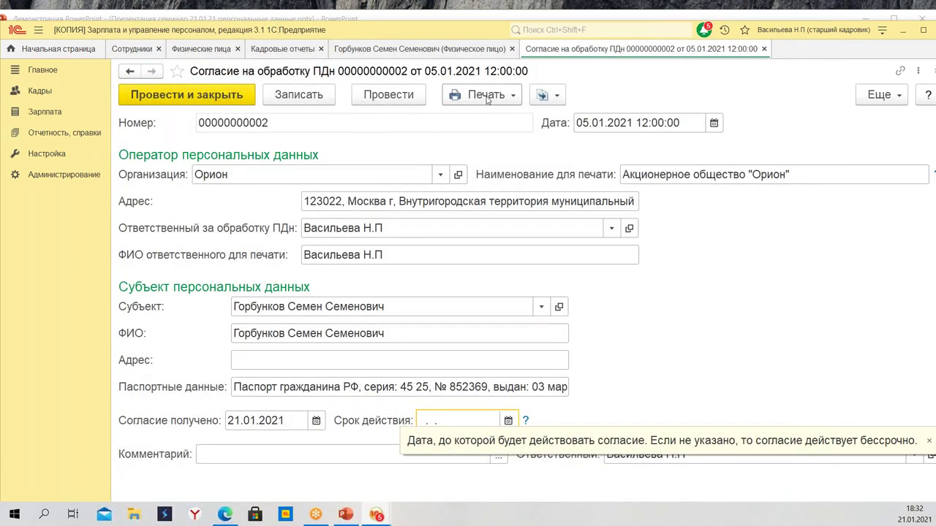
Print the consent as a 1C spreadsheet, check its indefinite validity, and close the printout
{"action": "left_click", "coordinate": [487, 100]}
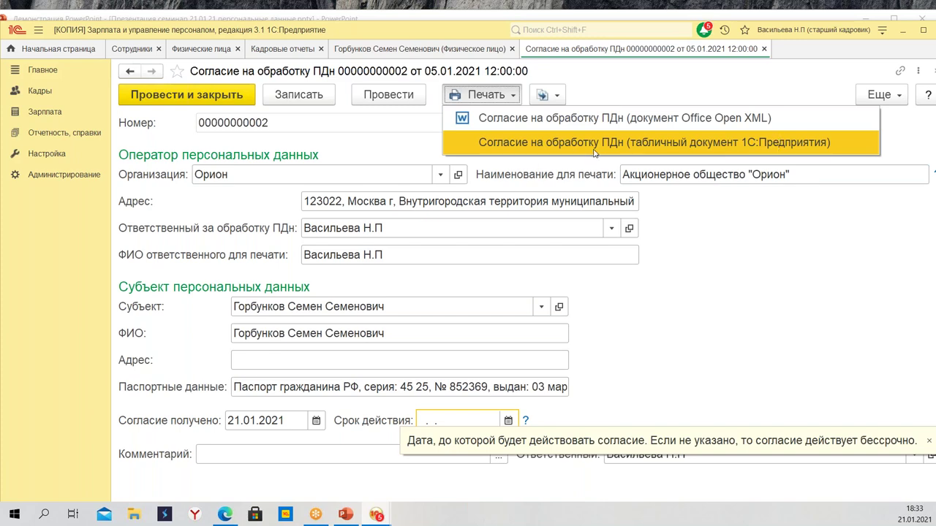
{"action": "left_click", "coordinate": [693, 146]}
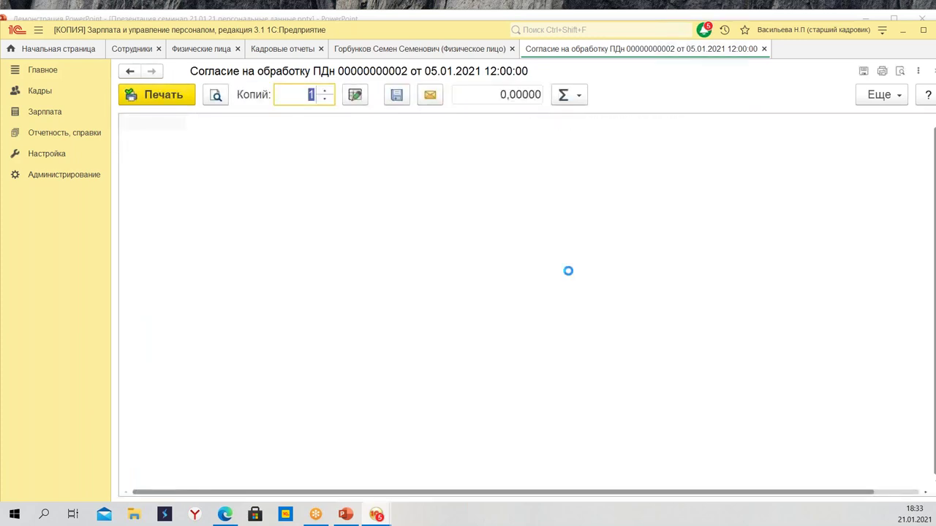
{"action": "scroll", "coordinate": [443, 233], "scroll_direction": "down", "scroll_amount": 6}
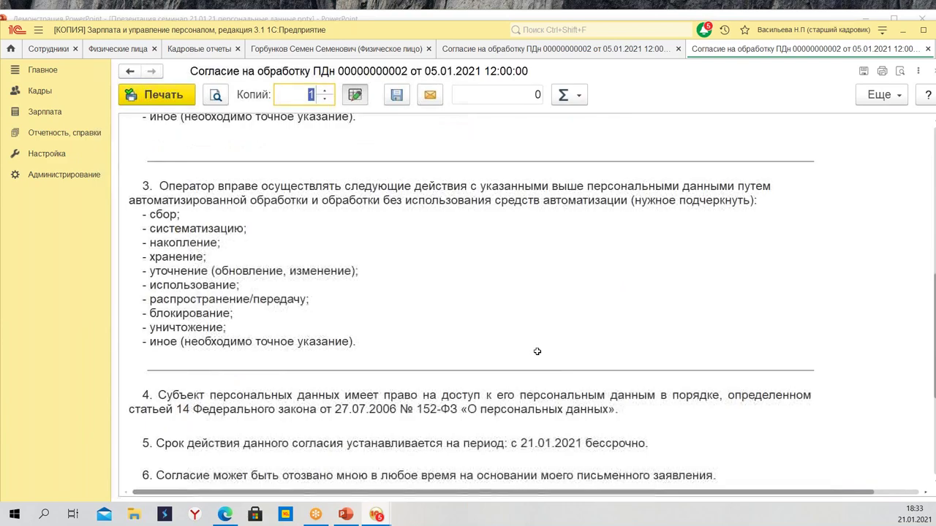
{"action": "scroll", "coordinate": [536, 345], "scroll_direction": "up", "scroll_amount": 6}
{"action": "scroll", "coordinate": [468, 203], "scroll_direction": "down", "scroll_amount": 6}
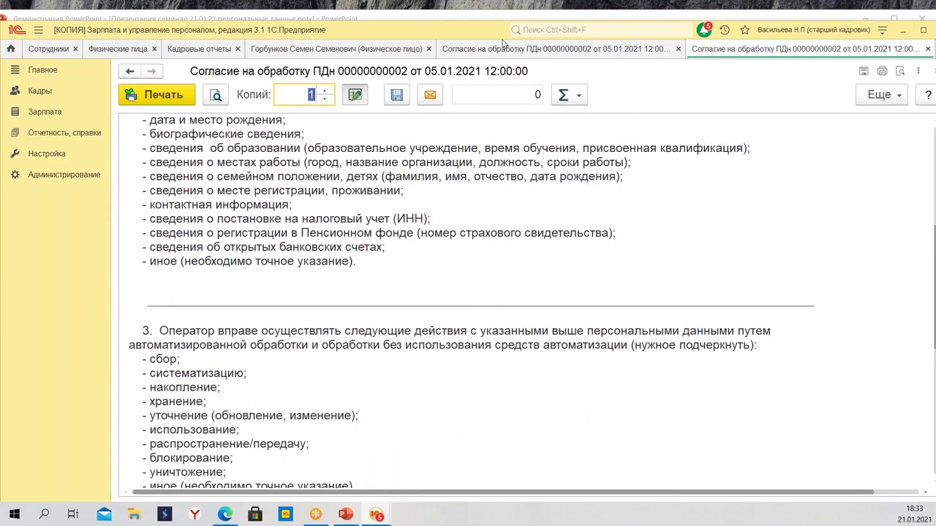
{"action": "left_click_drag", "start_coordinate": [462, 34], "coordinate": [403, 38]}
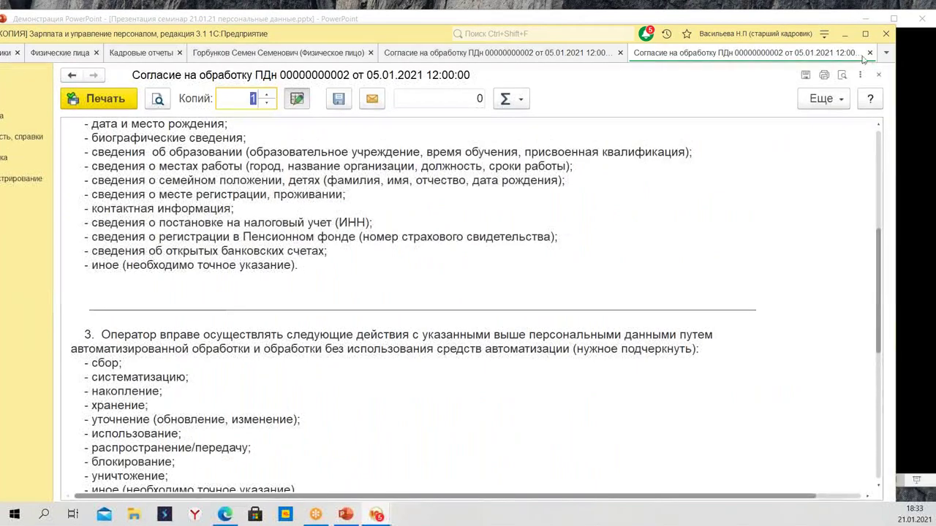
{"action": "left_click", "coordinate": [869, 53]}
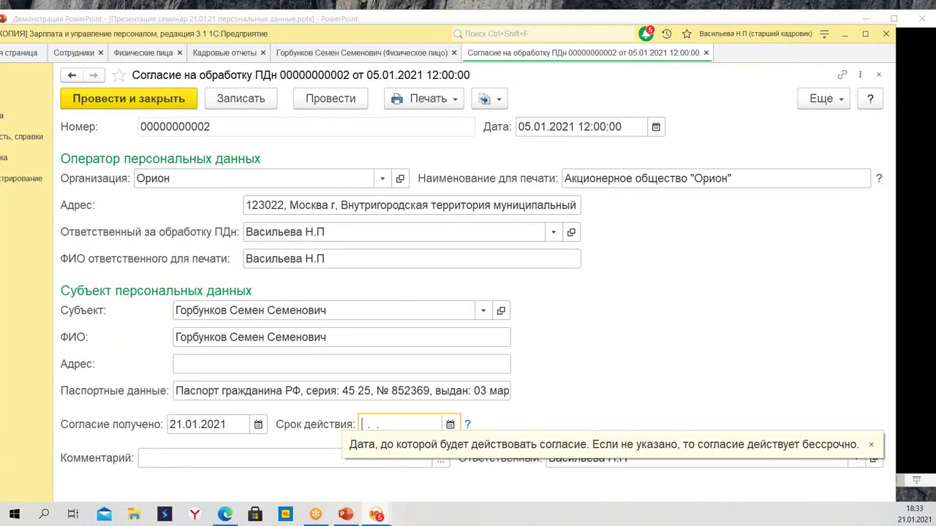
Switch to PowerPoint and advance to slide 12, the consent-withdrawal form
{"action": "key", "text": "alt+Tab"}
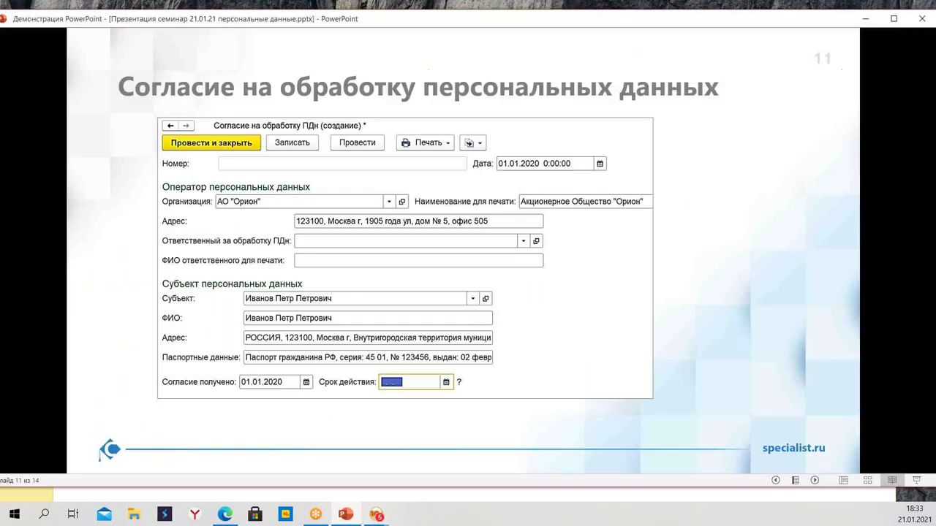
{"action": "left_click", "coordinate": [814, 481]}
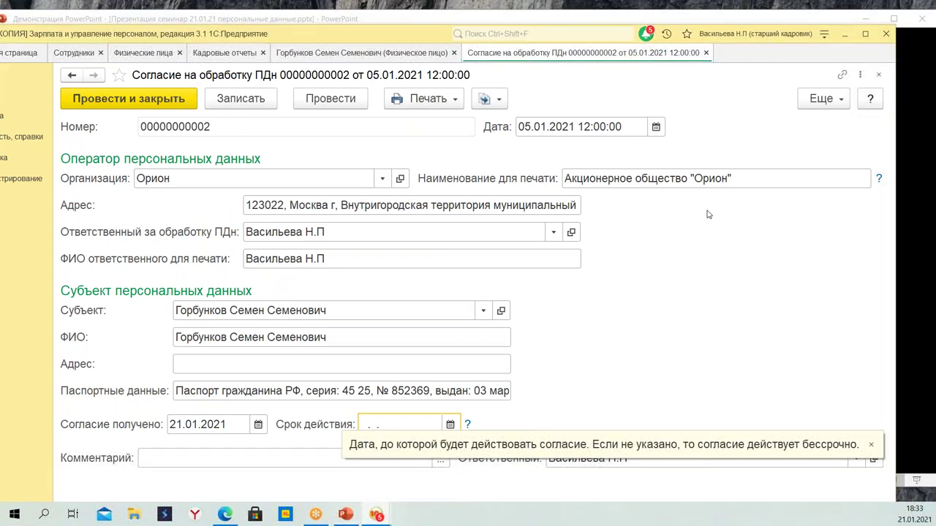
Create an 'Отзыв согласия на обработку ПДн' document from the employee's consent via 'Создать на основании'
{"action": "left_click", "coordinate": [495, 100]}
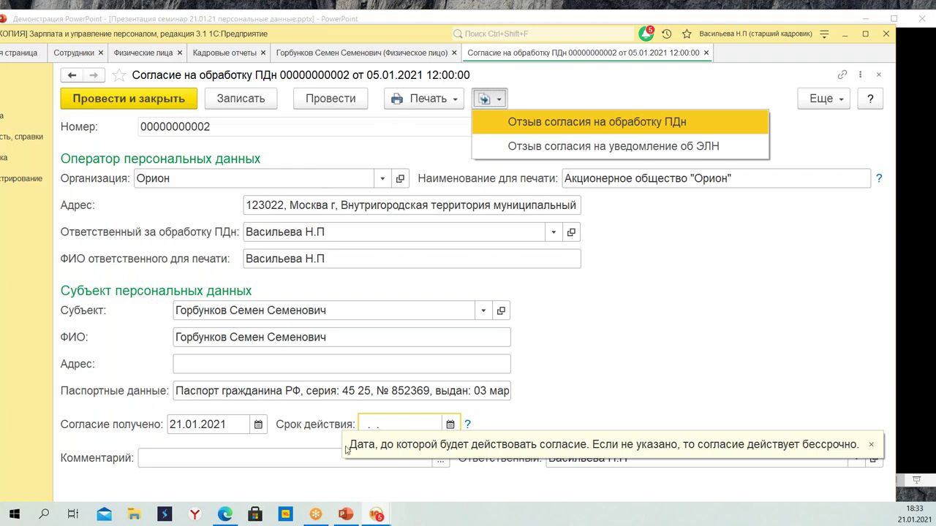
{"action": "left_click", "coordinate": [870, 444]}
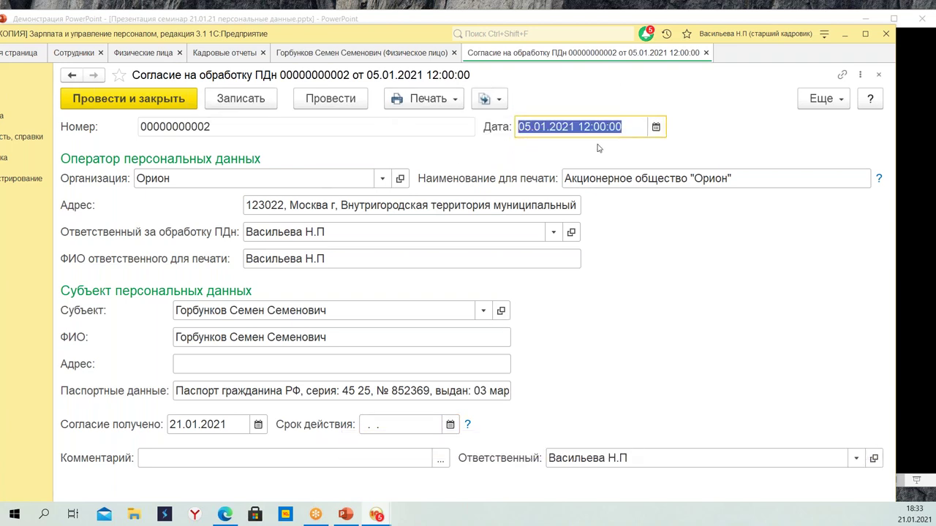
{"action": "left_click", "coordinate": [492, 99]}
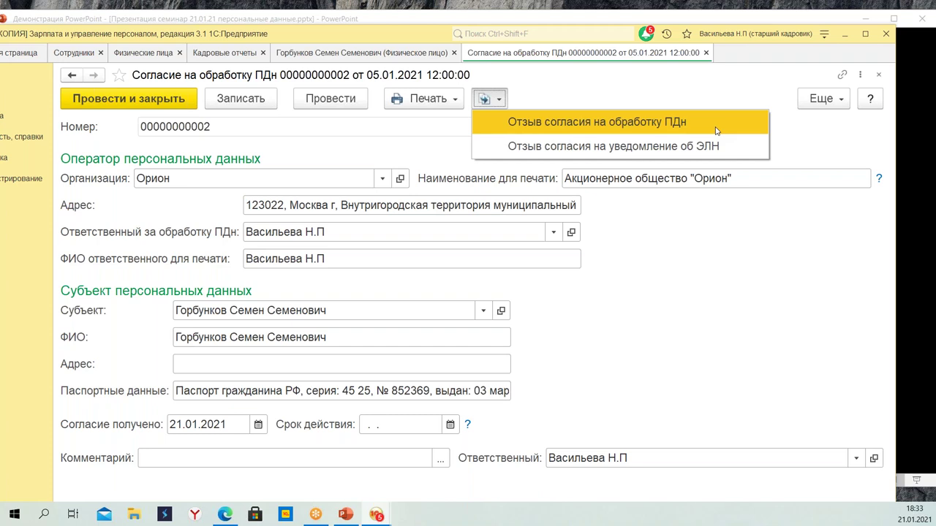
{"action": "left_click", "coordinate": [489, 99]}
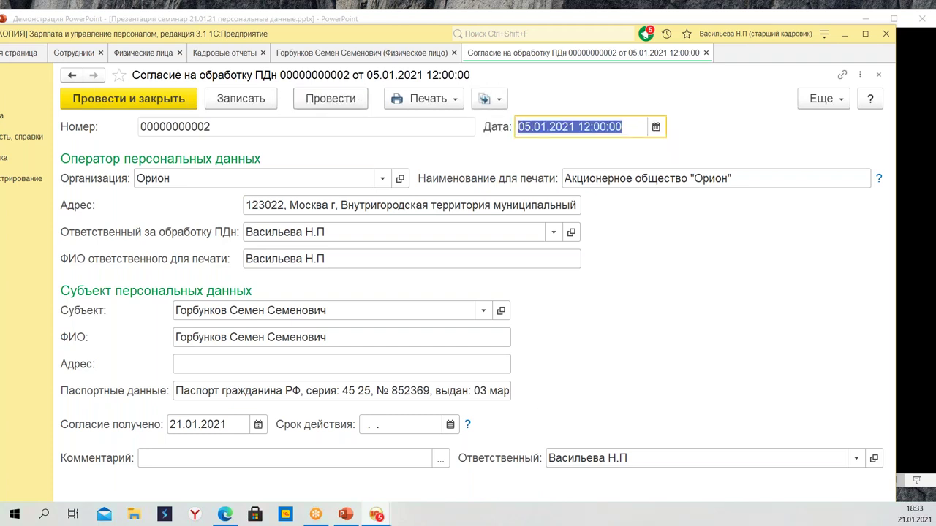
{"action": "left_click", "coordinate": [496, 102]}
{"action": "left_click", "coordinate": [504, 122]}
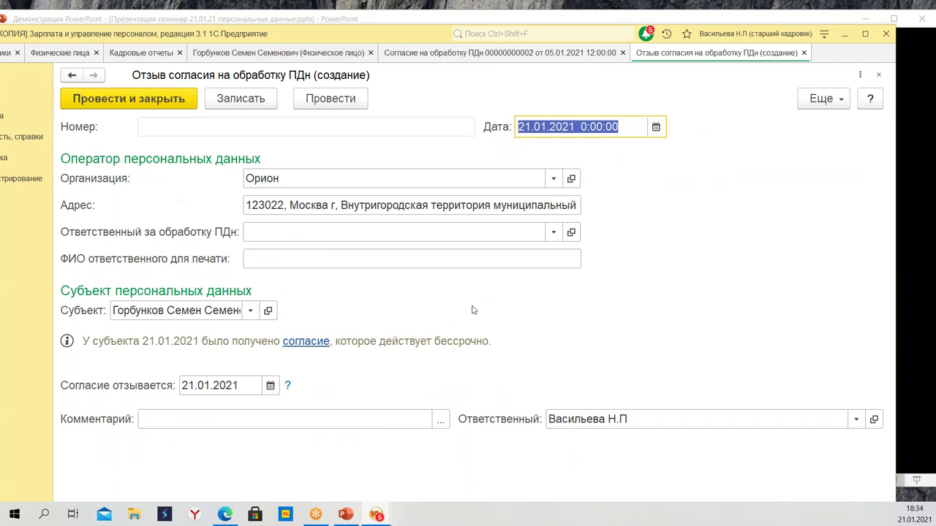
Set the withdrawal document date to 19.06.2021
{"action": "left_click", "coordinate": [657, 128]}
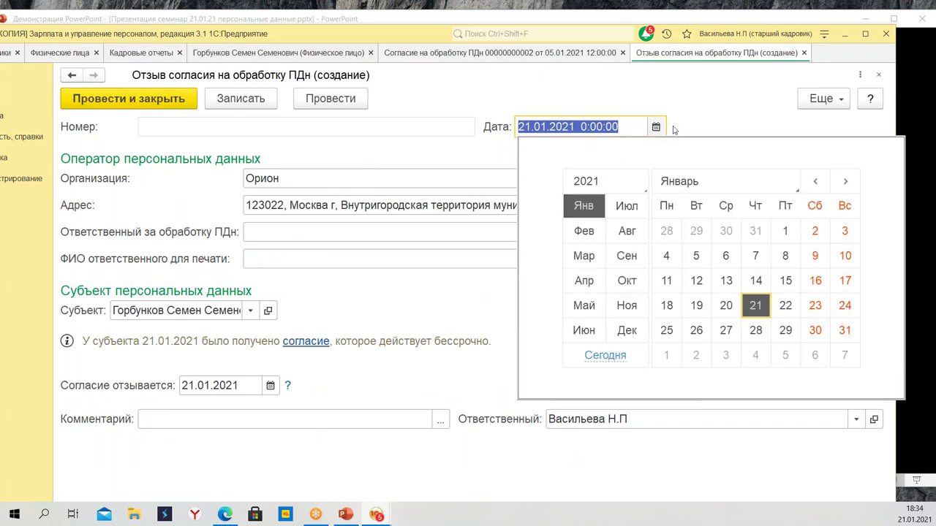
{"action": "left_click", "coordinate": [584, 330]}
{"action": "left_click", "coordinate": [814, 282]}
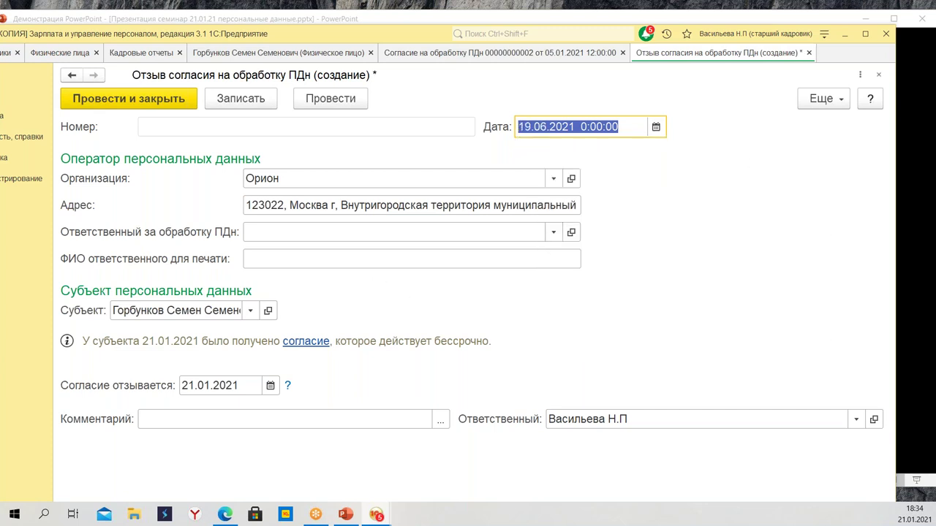
Choose the responsible HR officer and copy their name into 'ФИО для печати'
{"action": "left_click", "coordinate": [310, 229]}
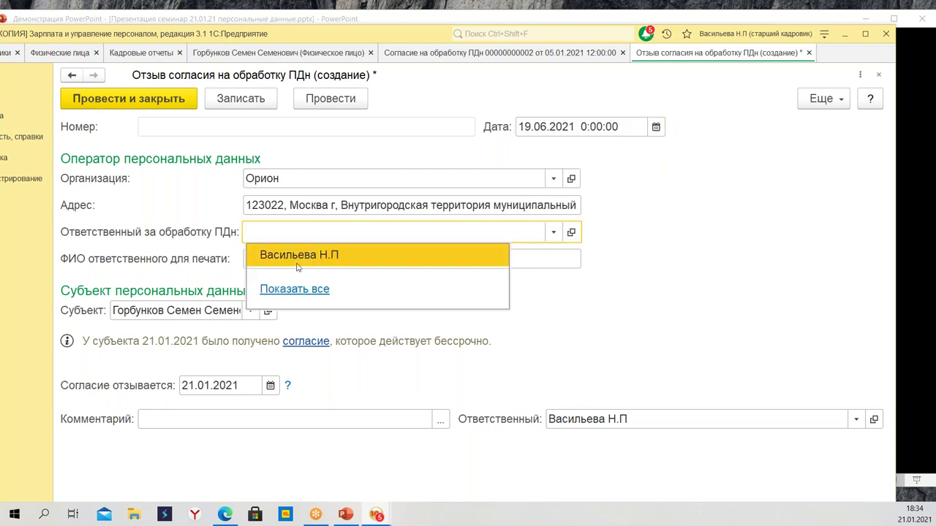
{"action": "left_click", "coordinate": [296, 256]}
{"action": "left_click", "coordinate": [298, 260]}
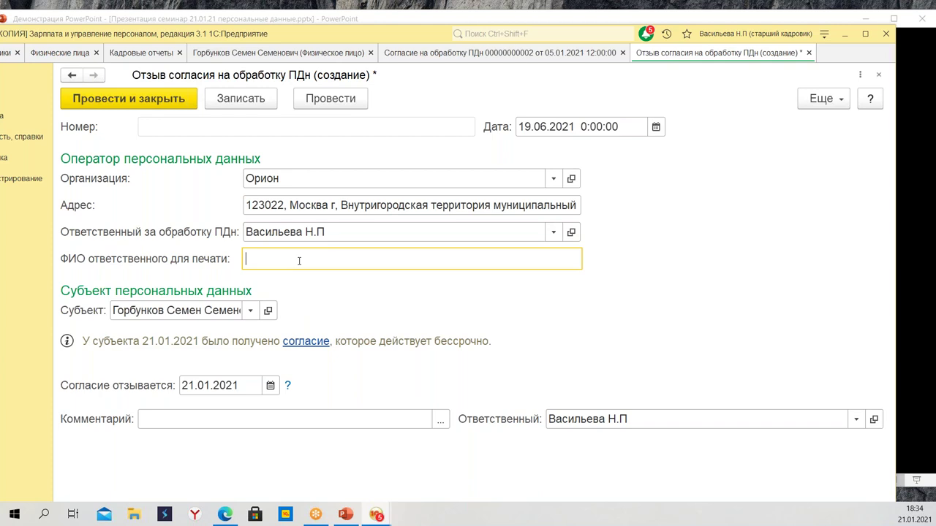
{"action": "left_click", "coordinate": [369, 229]}
{"action": "key", "text": "super+c"}
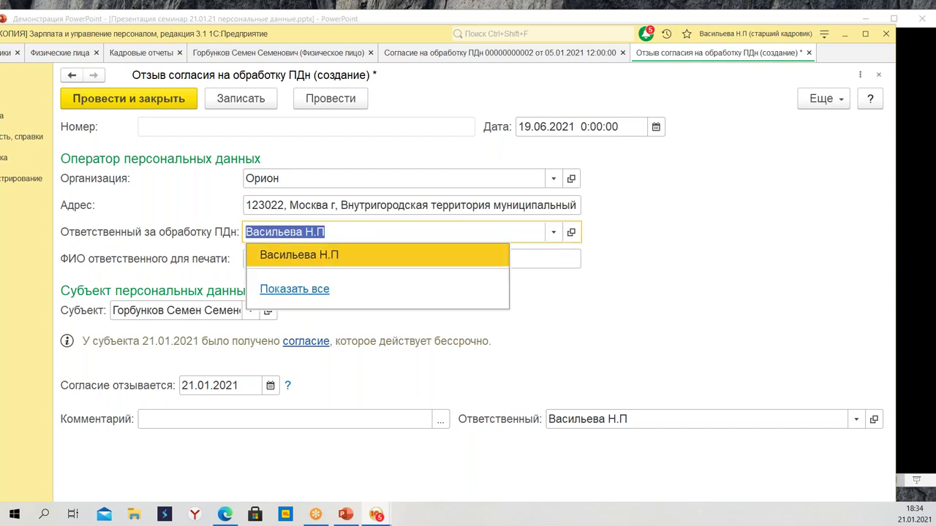
{"action": "right_click", "coordinate": [293, 230]}
{"action": "left_click", "coordinate": [351, 316]}
{"action": "left_click", "coordinate": [305, 262]}
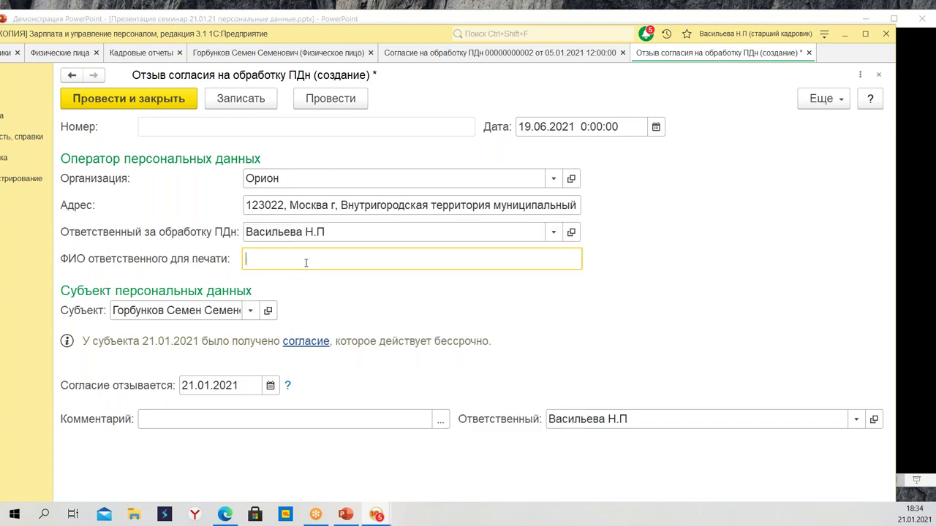
{"action": "right_click", "coordinate": [304, 254]}
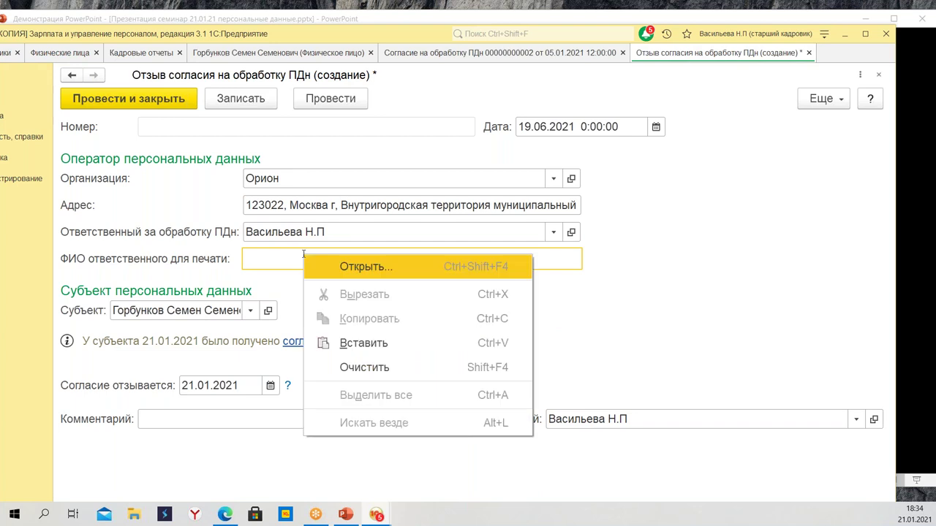
{"action": "left_click", "coordinate": [351, 342]}
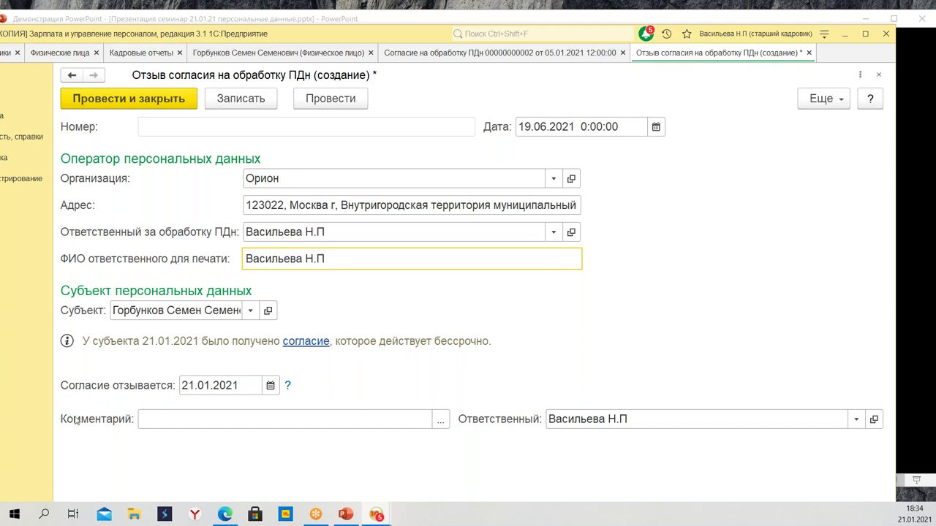
Set 'Согласие отзывается' to 19.06.2021
{"action": "left_click", "coordinate": [269, 385]}
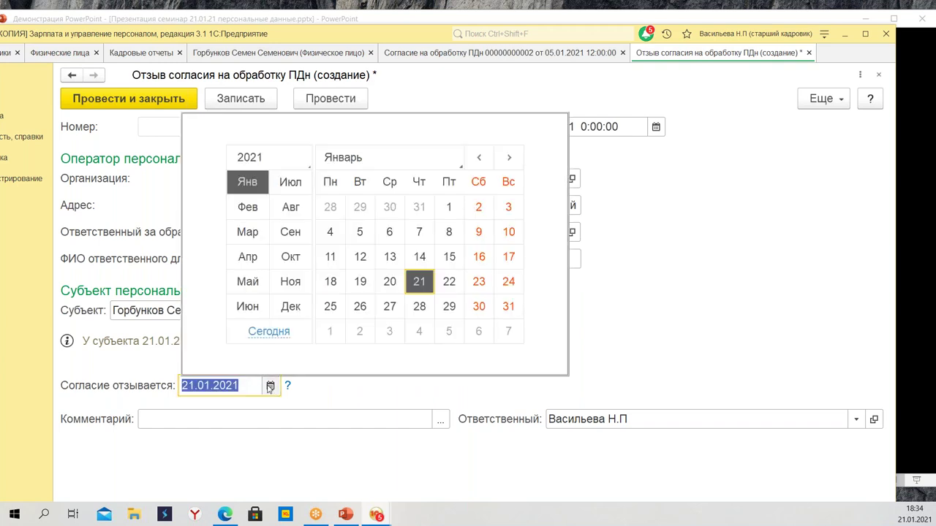
{"action": "left_click", "coordinate": [636, 245]}
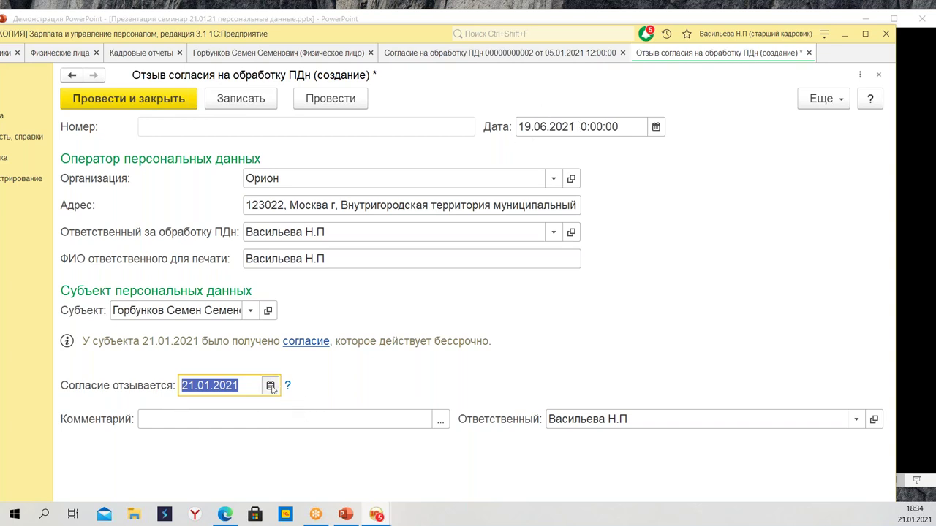
{"action": "left_click", "coordinate": [270, 386]}
{"action": "left_click", "coordinate": [249, 308]}
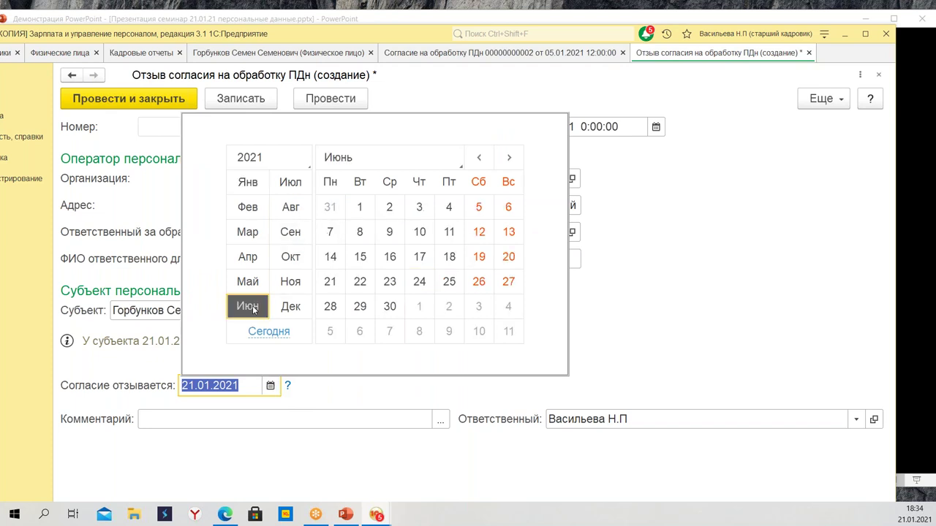
{"action": "left_click", "coordinate": [478, 257]}
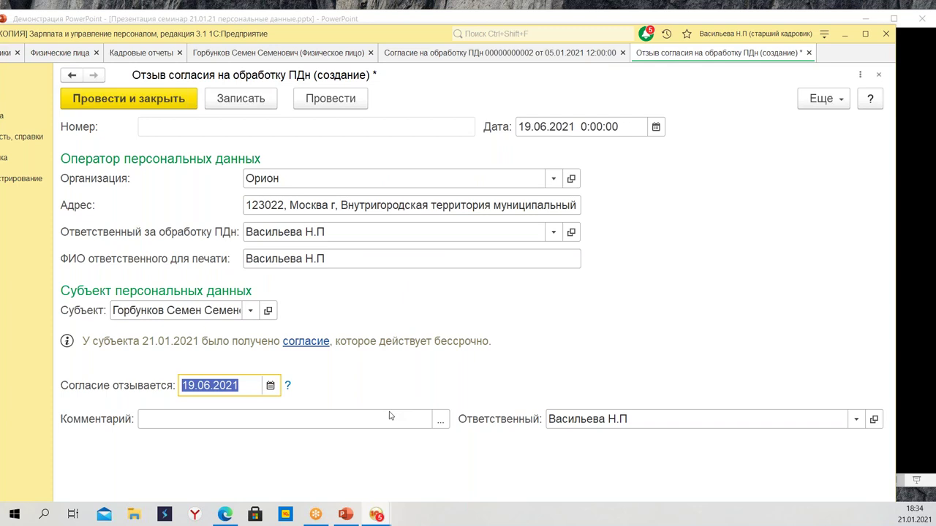
Post and close the withdrawal document via 'Еще' > 'Провести и закрыть'
{"action": "left_click", "coordinate": [825, 104]}
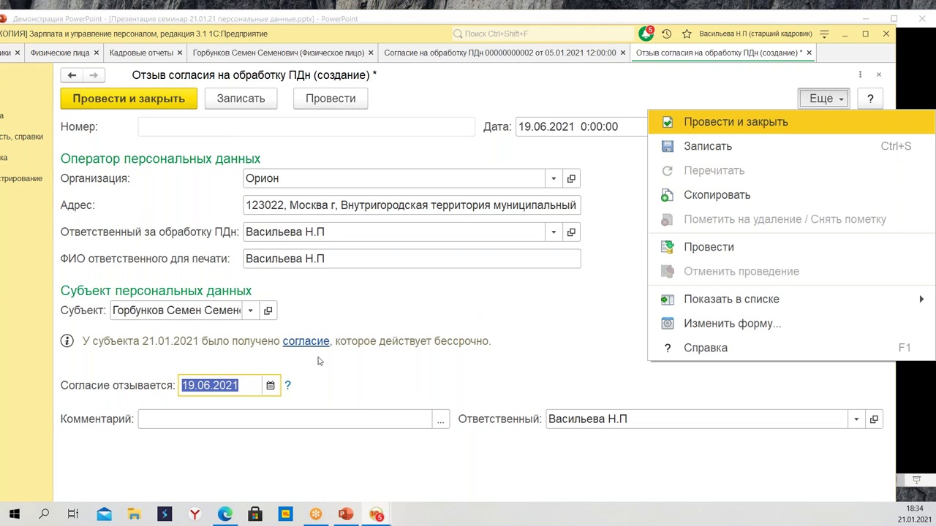
{"action": "left_click", "coordinate": [128, 98]}
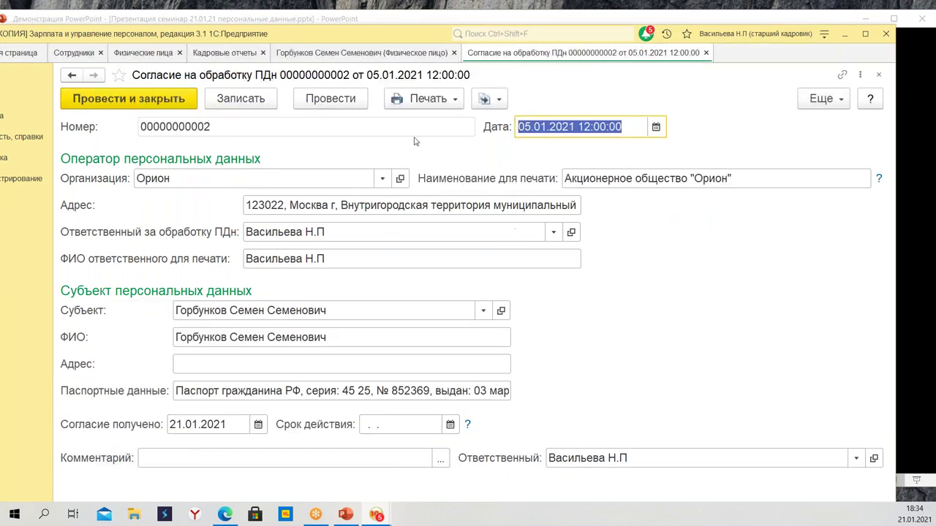
{"action": "left_click", "coordinate": [182, 103]}
Post the consent, discard a new consent, and save the employee's personal record
{"action": "left_click", "coordinate": [179, 110]}
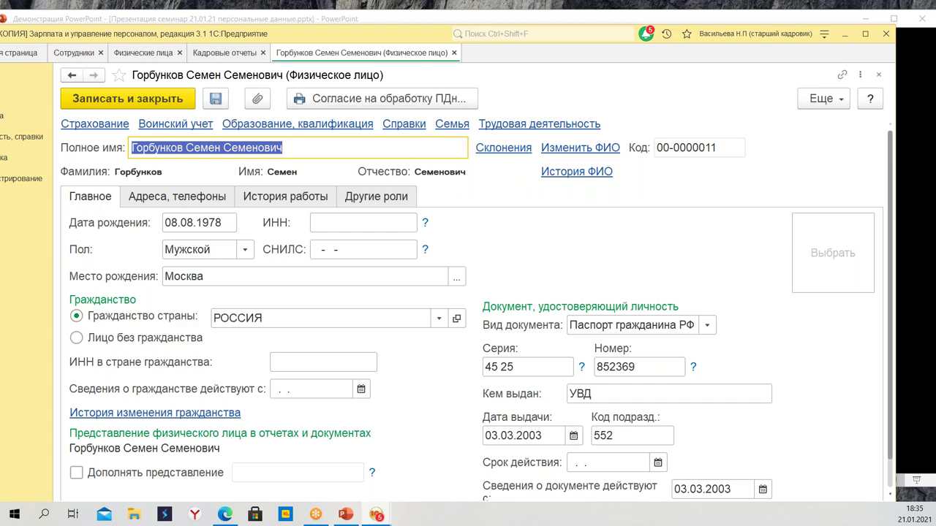
{"action": "left_click", "coordinate": [427, 101]}
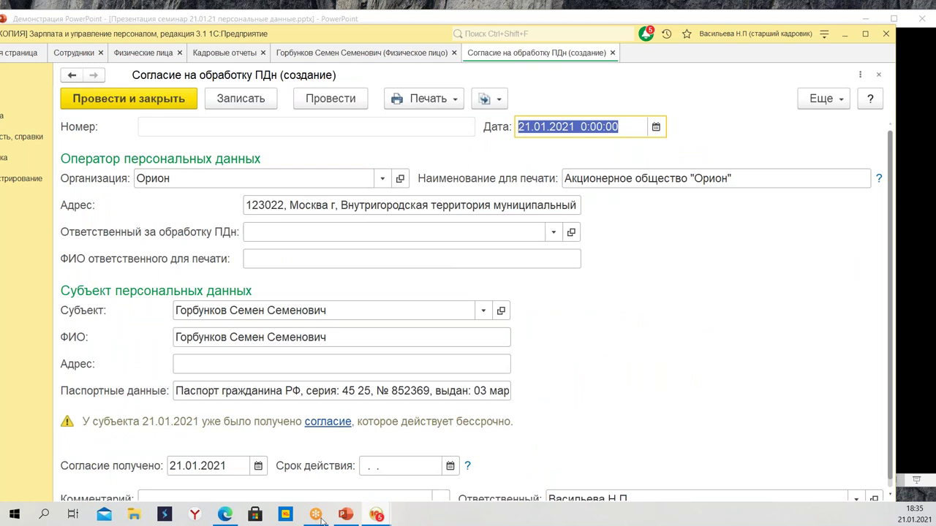
{"action": "left_click", "coordinate": [415, 104]}
{"action": "left_click", "coordinate": [612, 53]}
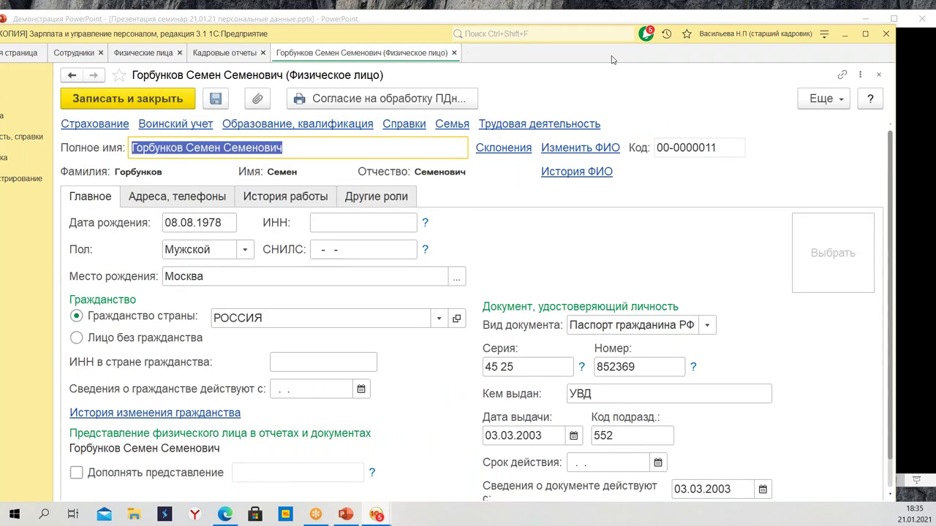
{"action": "left_click", "coordinate": [159, 103]}
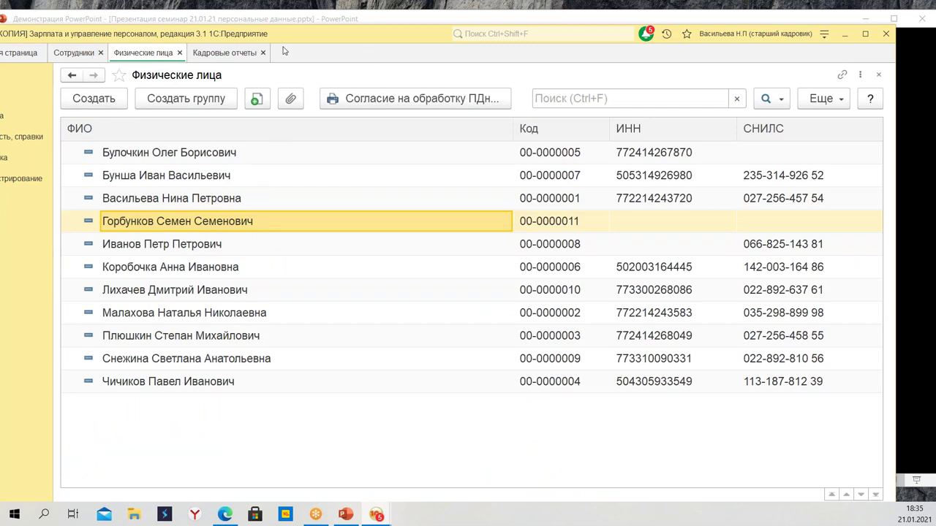
Close the 'Физические лица', 'Кадровые отчеты' and 'Сотрудники' tabs
{"action": "left_click_drag", "start_coordinate": [370, 36], "coordinate": [372, 39]}
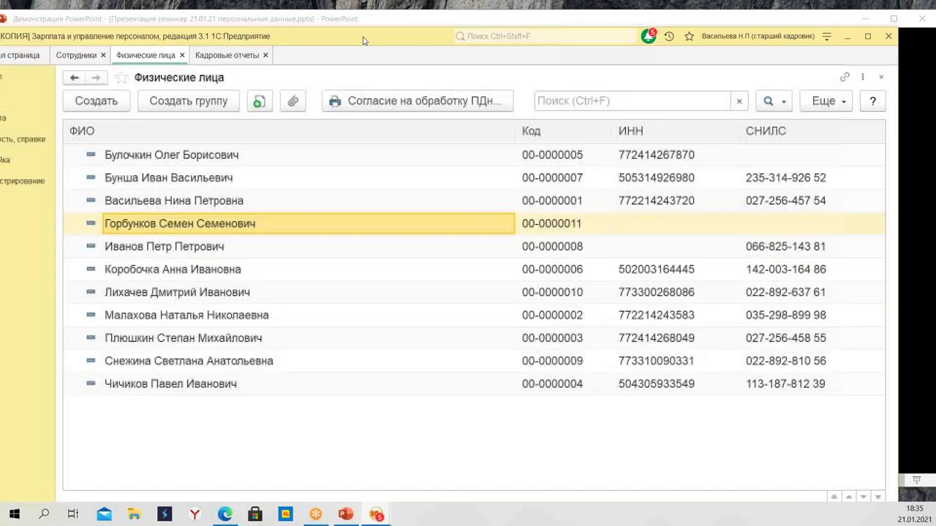
{"action": "left_click", "coordinate": [182, 56]}
{"action": "left_click", "coordinate": [174, 57]}
{"action": "left_click", "coordinate": [187, 56]}
{"action": "left_click", "coordinate": [103, 55]}
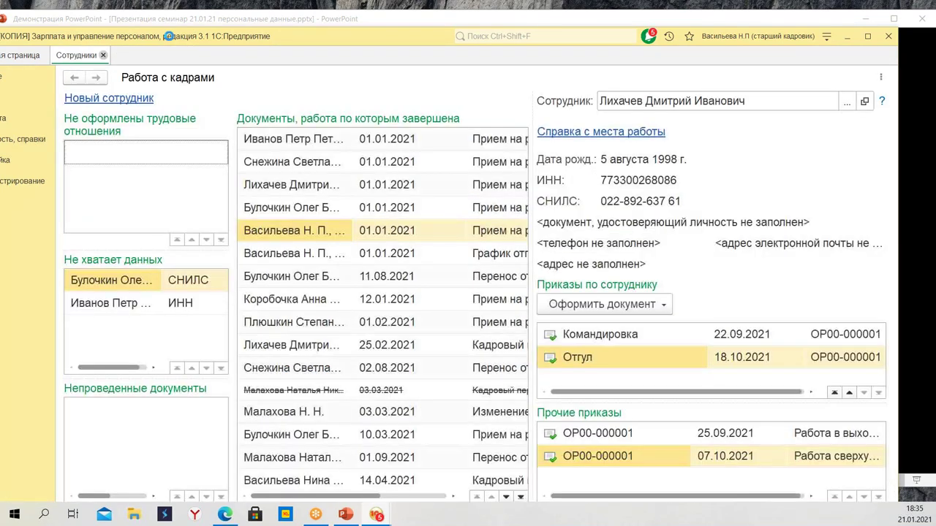
{"action": "left_click_drag", "start_coordinate": [170, 36], "coordinate": [250, 27]}
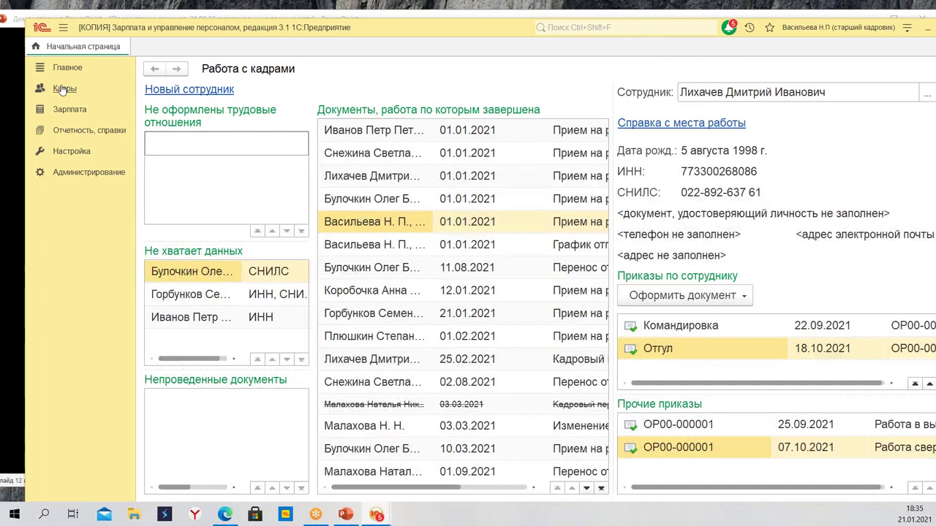
Open the 'Согласия на обработку ПДн' journal from the Кадры section
{"action": "left_click", "coordinate": [64, 89]}
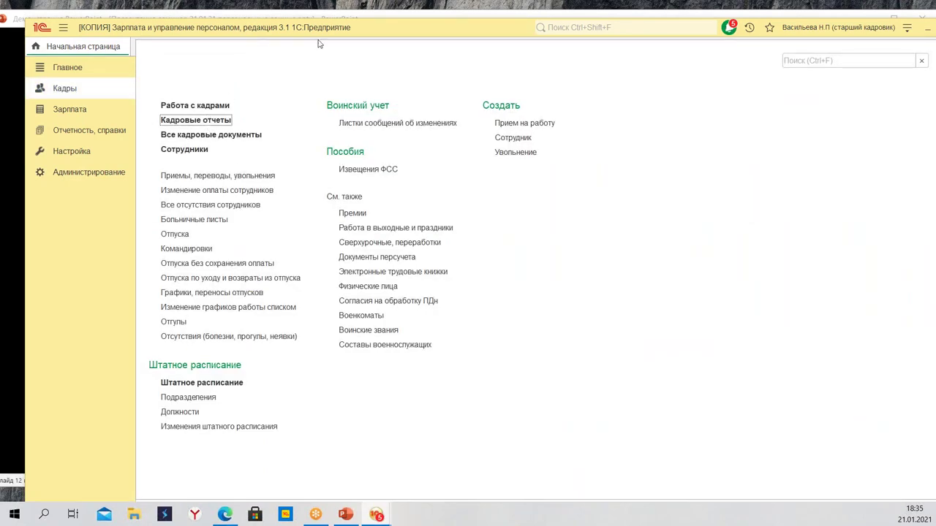
{"action": "left_click", "coordinate": [421, 36]}
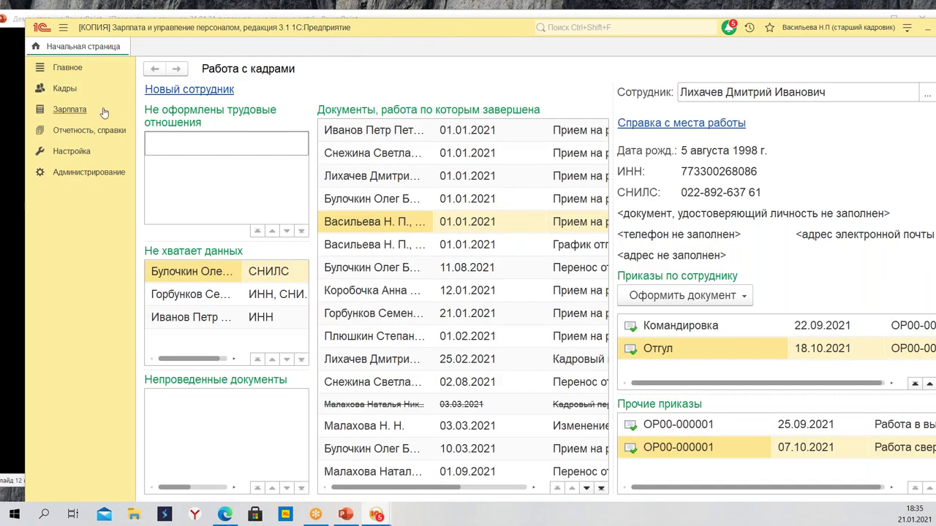
{"action": "left_click", "coordinate": [64, 90]}
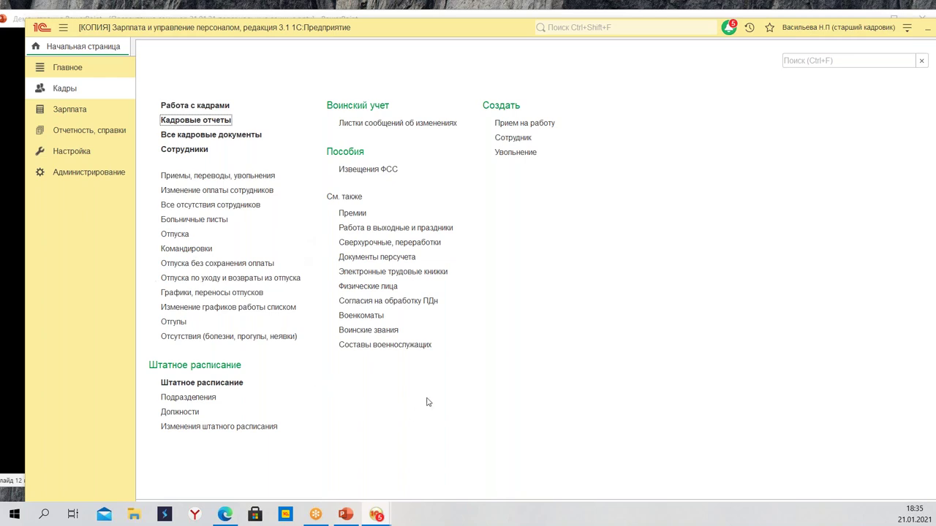
{"action": "left_click", "coordinate": [422, 301]}
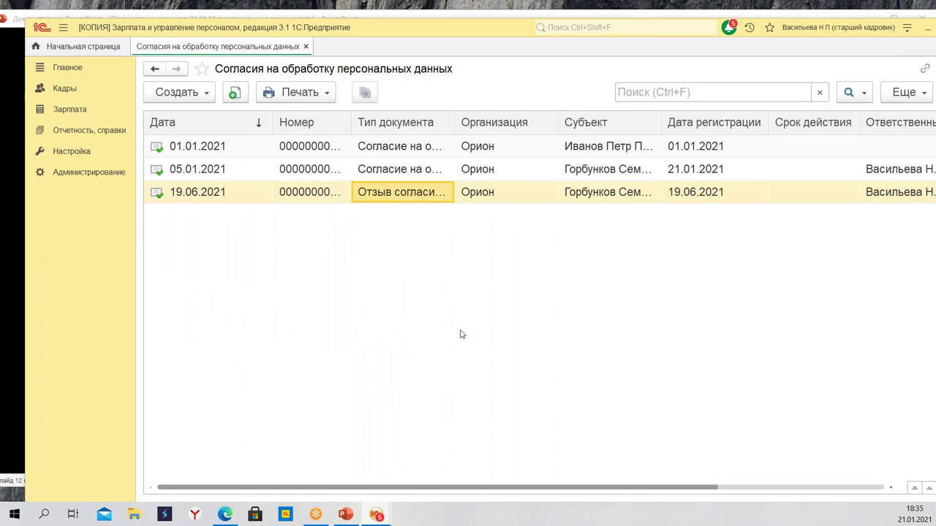
Review the consents and 19.06.2021 withdrawal, then autofit the 'Тип документа' column
{"action": "left_click", "coordinate": [223, 141]}
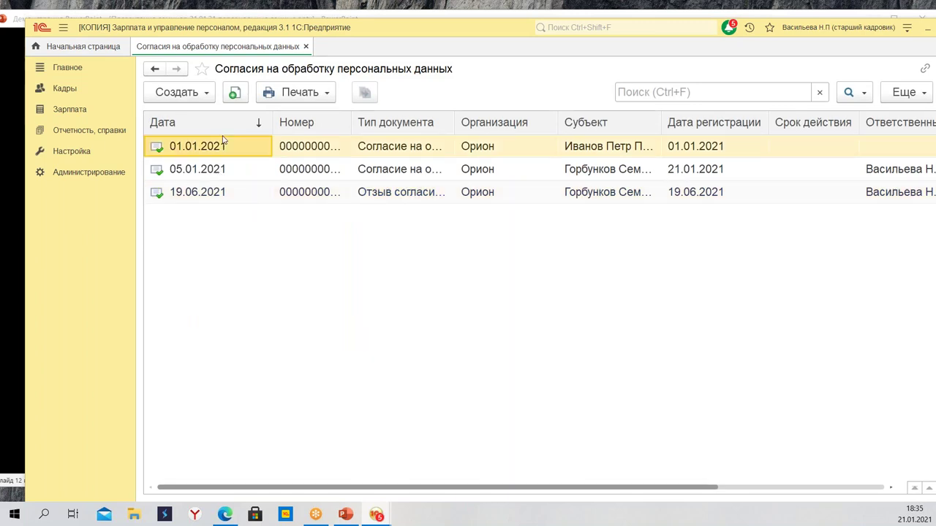
{"action": "left_click", "coordinate": [259, 174]}
{"action": "left_click", "coordinate": [286, 201]}
{"action": "left_click", "coordinate": [403, 145]}
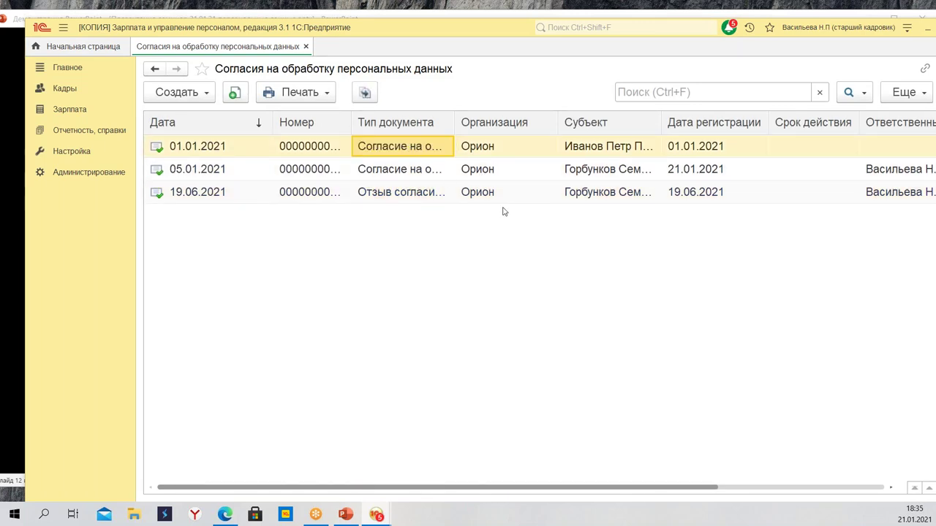
{"action": "left_click", "coordinate": [401, 198]}
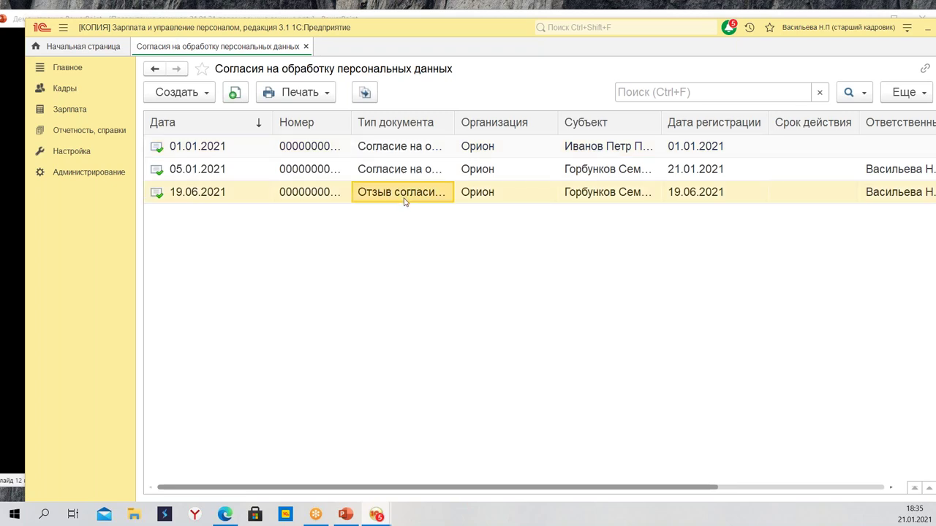
{"action": "left_click", "coordinate": [303, 96]}
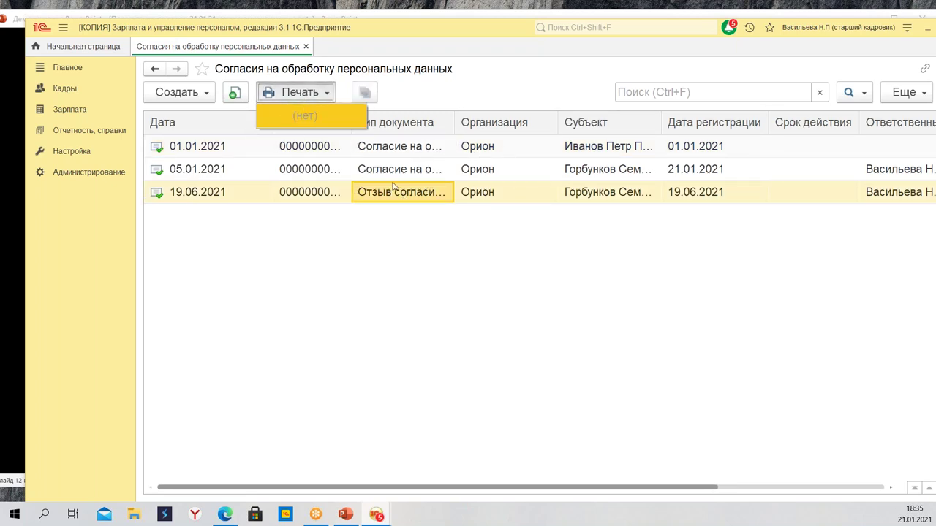
{"action": "left_click", "coordinate": [198, 190]}
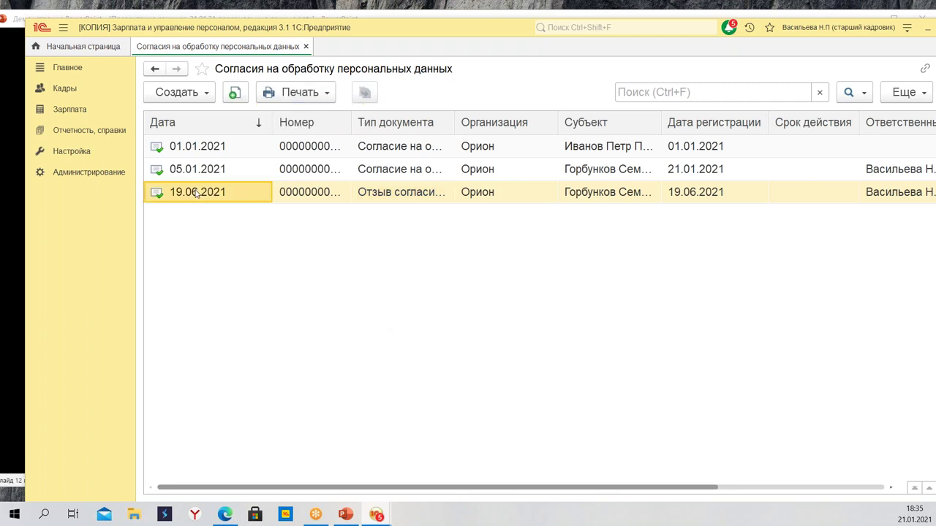
{"action": "left_click", "coordinate": [395, 197]}
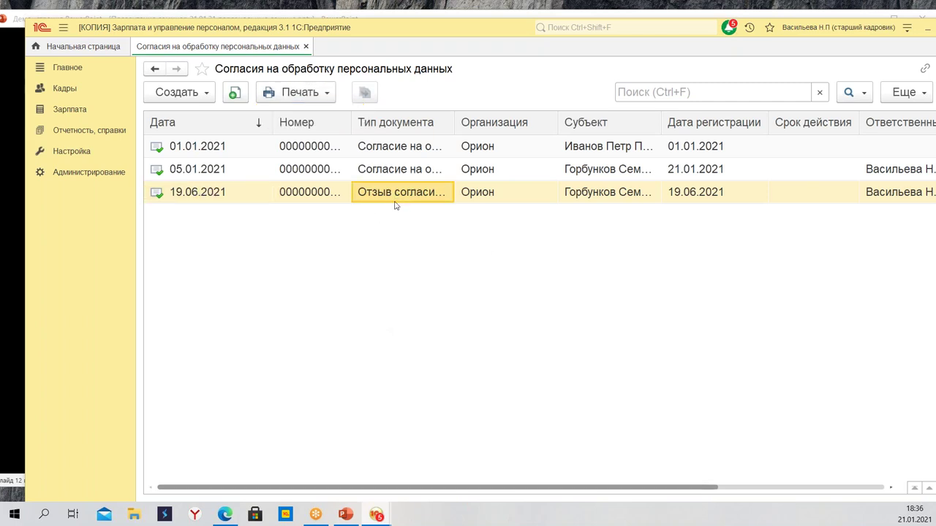
{"action": "double_click", "coordinate": [454, 122]}
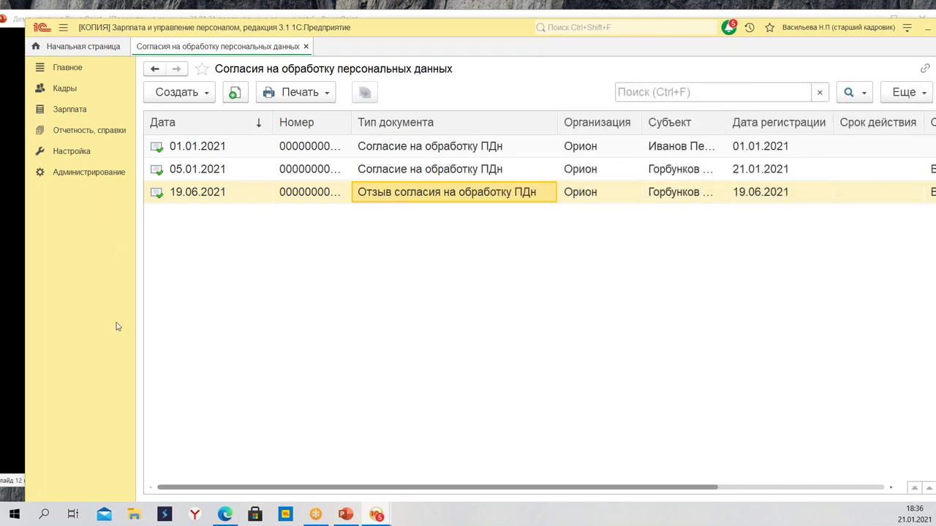
{"action": "left_click", "coordinate": [289, 95]}
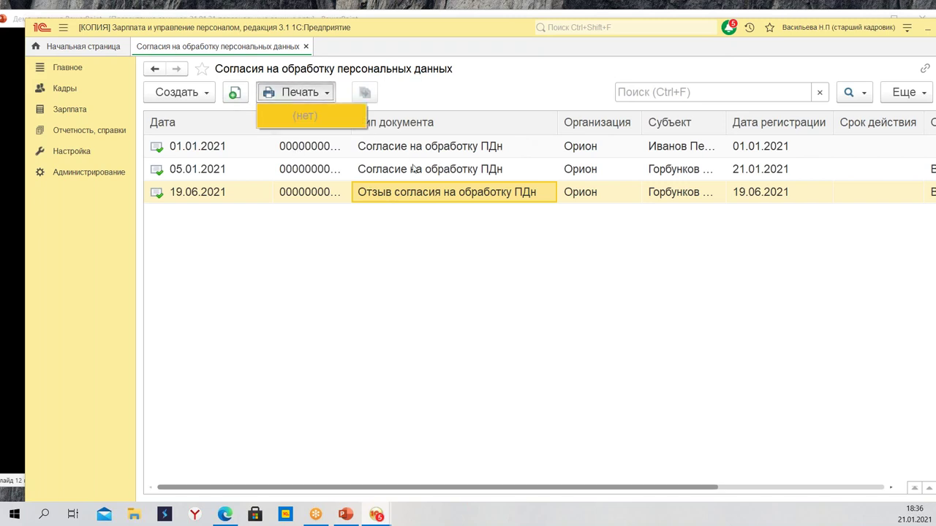
{"action": "left_click", "coordinate": [413, 169]}
{"action": "left_click", "coordinate": [296, 92]}
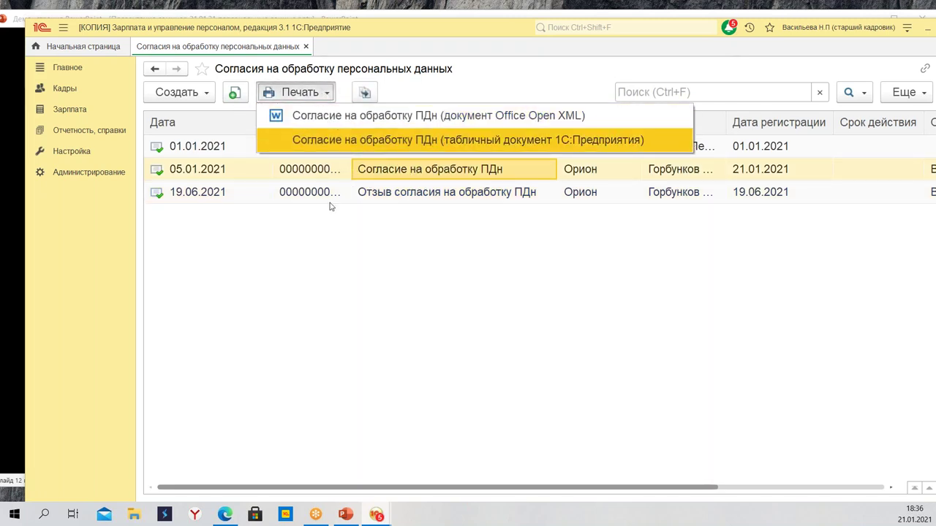
{"action": "left_click", "coordinate": [317, 246]}
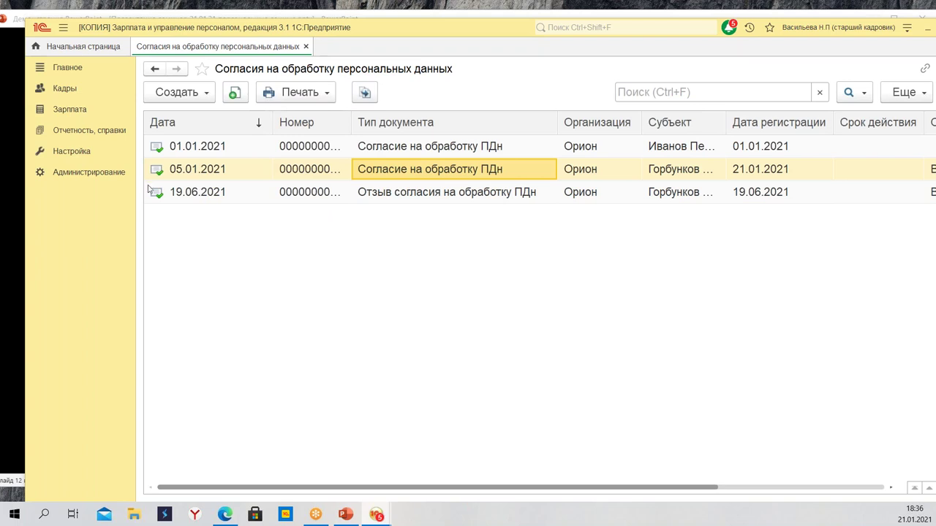
{"action": "left_click", "coordinate": [179, 93]}
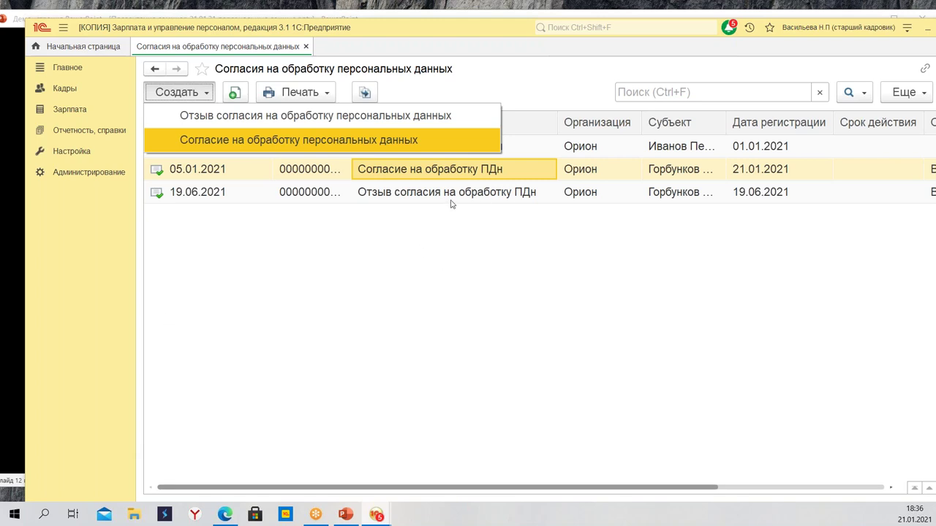
{"action": "left_click", "coordinate": [420, 201]}
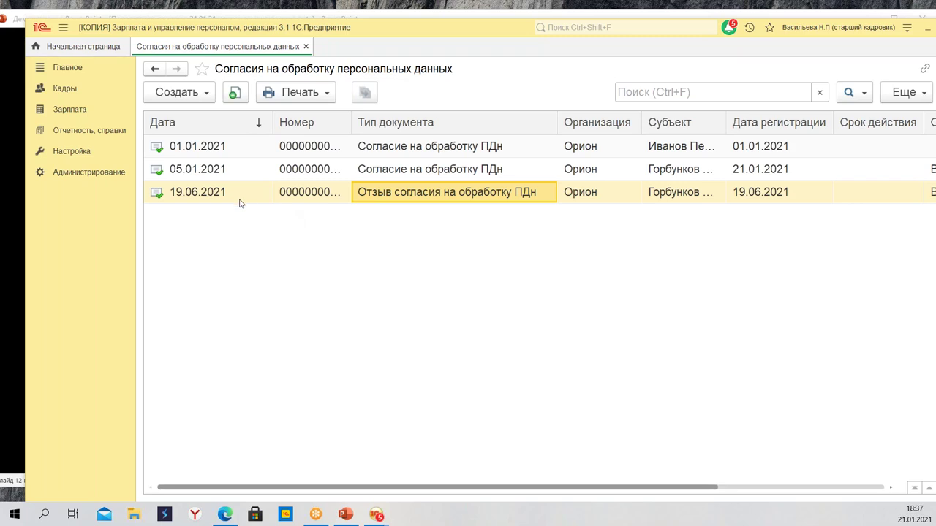
Close the consents journal and open 'Кадровые отчеты' from the Кадры section
{"action": "left_click", "coordinate": [306, 46]}
{"action": "left_click", "coordinate": [86, 175]}
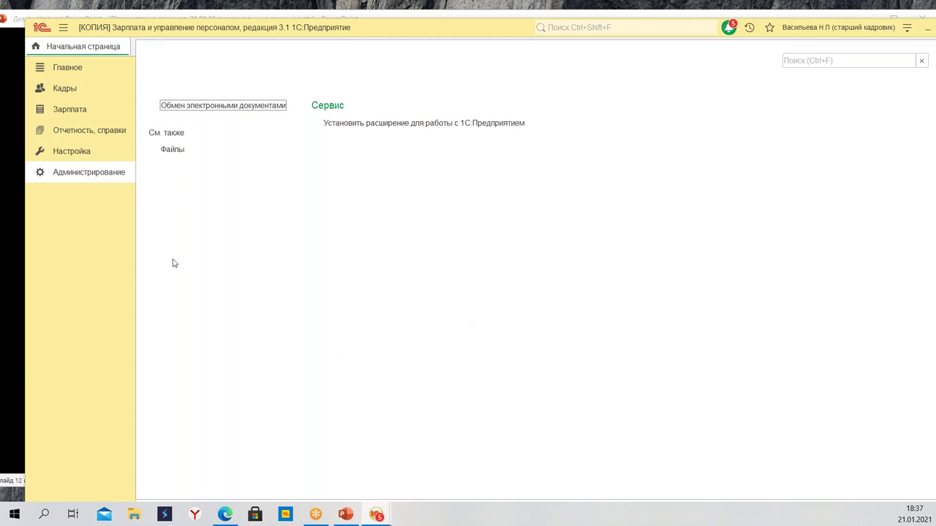
{"action": "left_click", "coordinate": [71, 90]}
{"action": "left_click", "coordinate": [221, 120]}
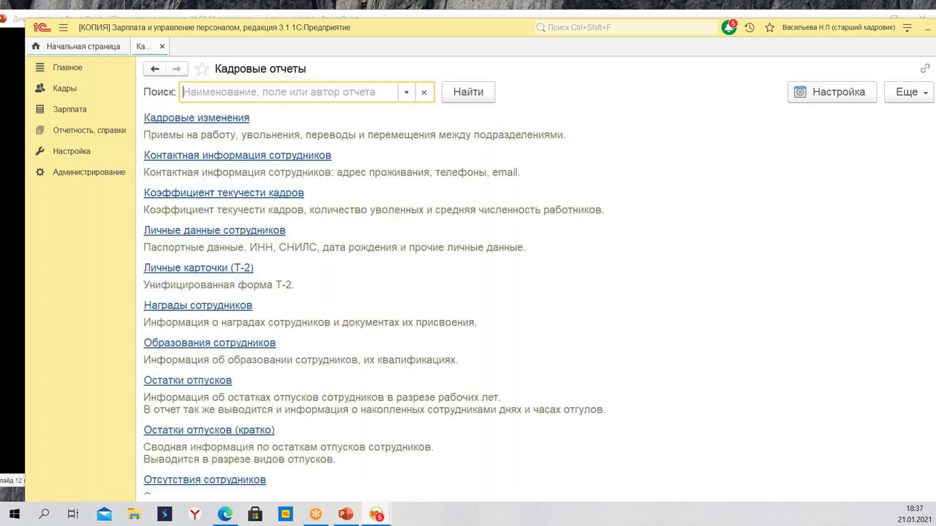
Scroll through the HR reports list, then minimize 1C to reveal the presentation
{"action": "scroll", "coordinate": [579, 476], "scroll_direction": "down", "scroll_amount": 10}
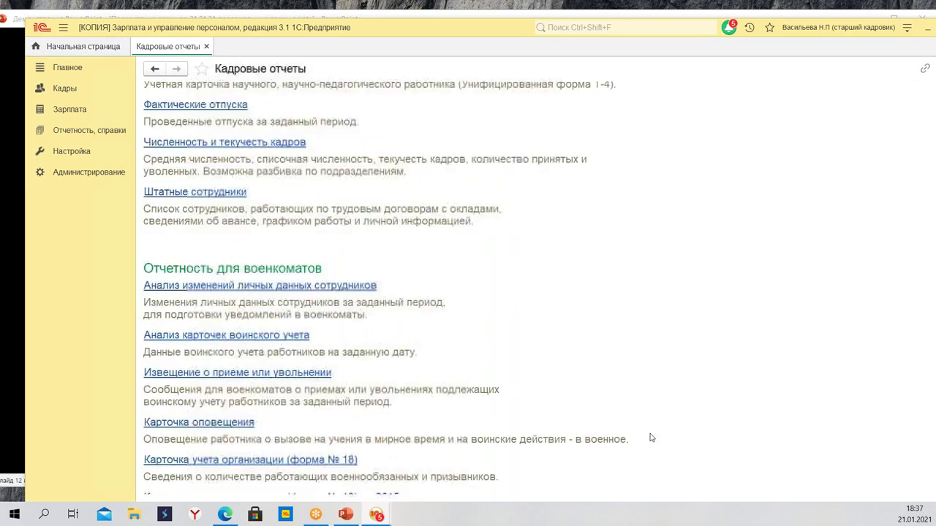
{"action": "scroll", "coordinate": [658, 450], "scroll_direction": "down", "scroll_amount": 10}
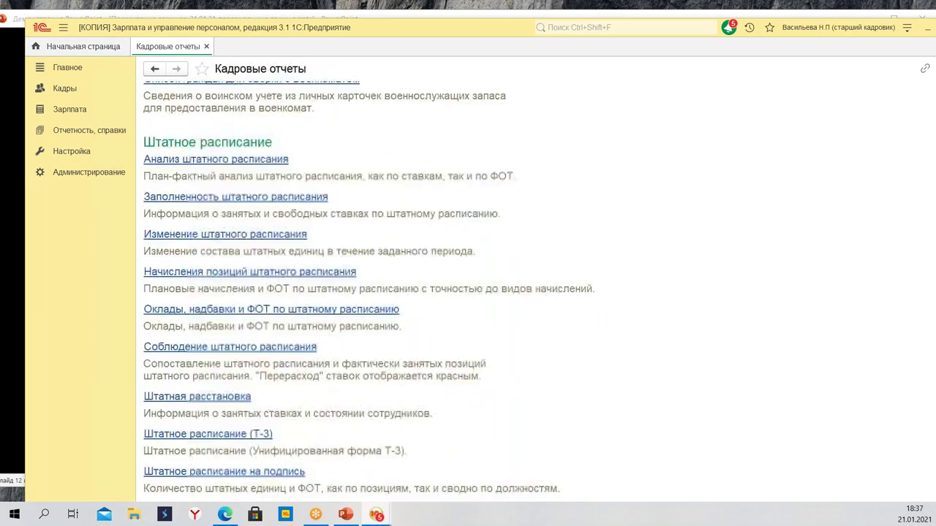
{"action": "scroll", "coordinate": [666, 449], "scroll_direction": "down", "scroll_amount": 3}
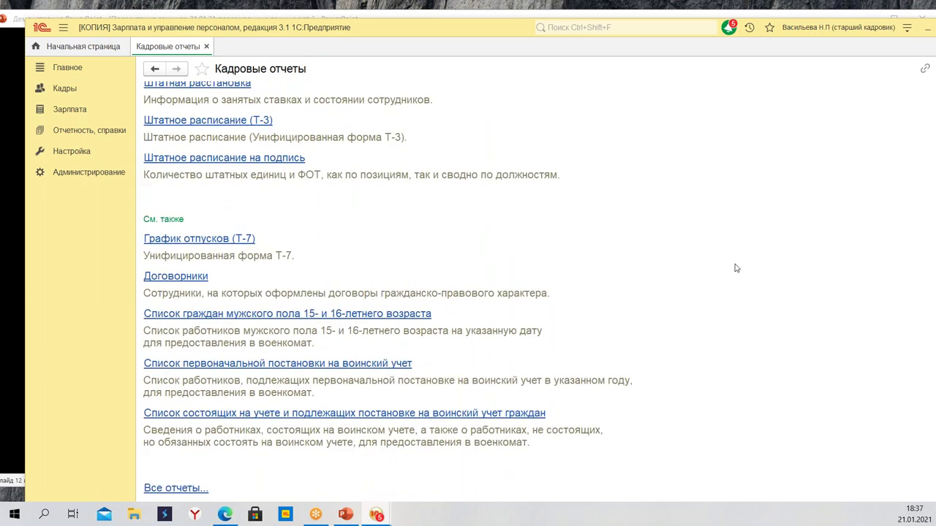
{"action": "scroll", "coordinate": [737, 269], "scroll_direction": "up", "scroll_amount": 5}
{"action": "scroll", "coordinate": [735, 272], "scroll_direction": "up", "scroll_amount": 10}
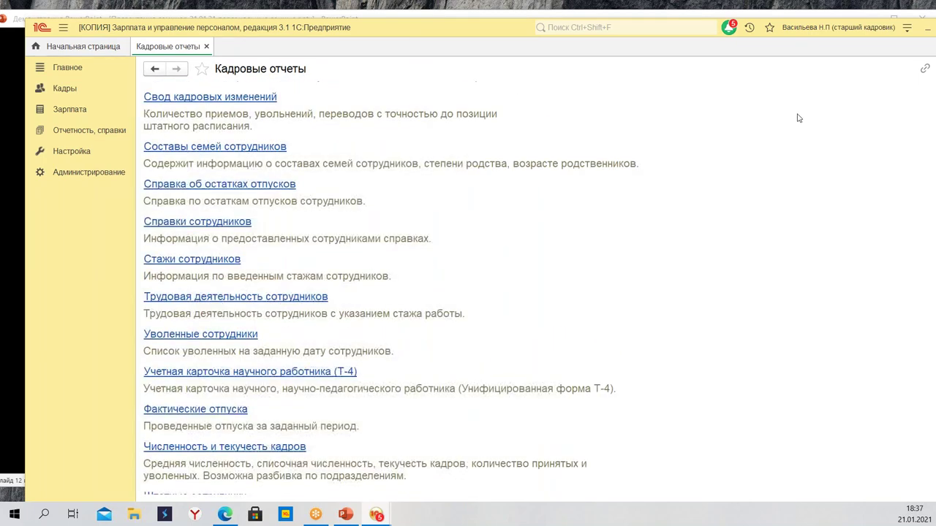
{"action": "left_click_drag", "start_coordinate": [424, 31], "coordinate": [414, 115]}
{"action": "key", "text": "super+Down"}
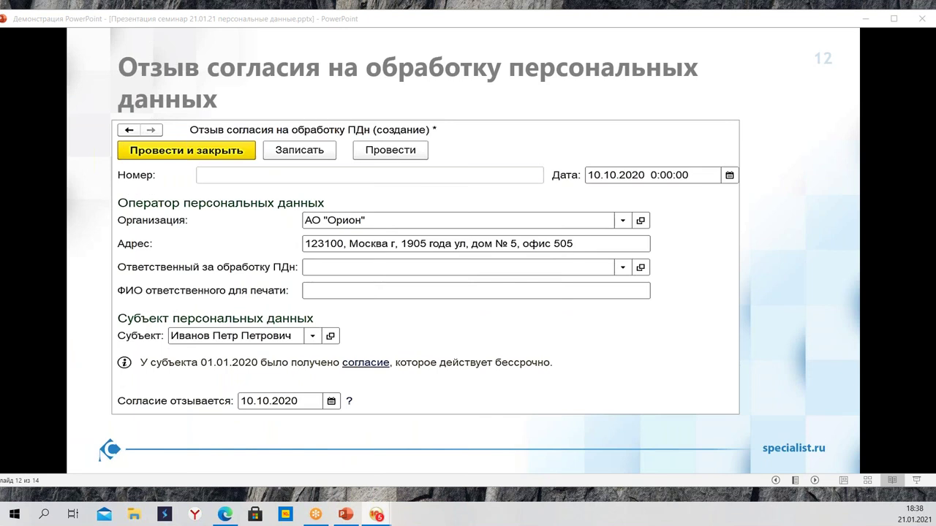
Show PowerPoint slide 12, then bring up the full-rights 'Сотрудники и начисления' window
{"action": "key", "text": "super+d"}
{"action": "key", "text": "super+d"}
{"action": "key", "text": "alt+Tab"}
{"action": "left_click_drag", "start_coordinate": [423, 231], "coordinate": [412, 29]}
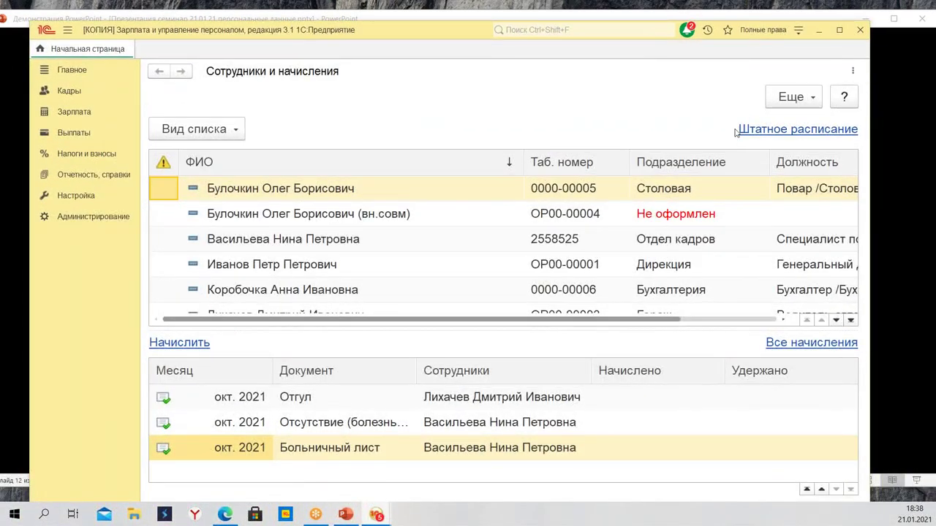
Check the 'Полные права' user options, then show the Администрирование section
{"action": "left_click", "coordinate": [764, 30]}
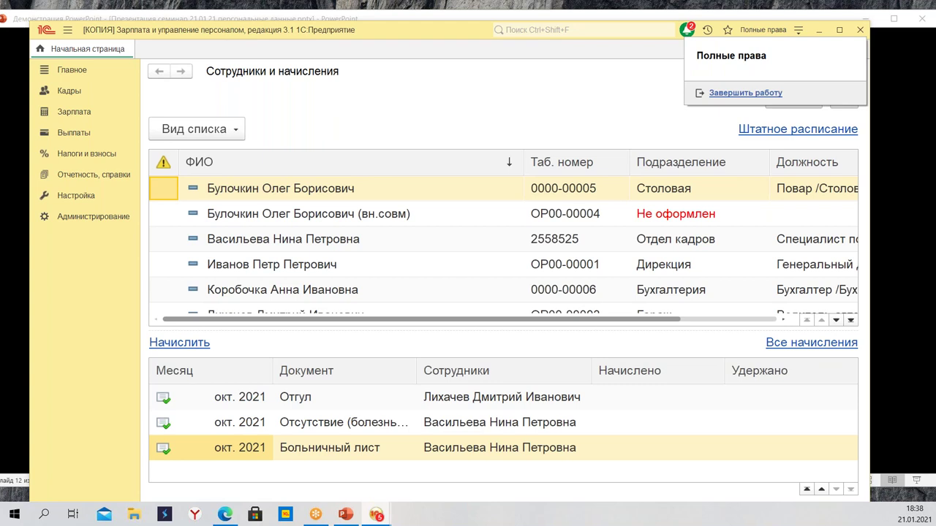
{"action": "key", "text": "Escape"}
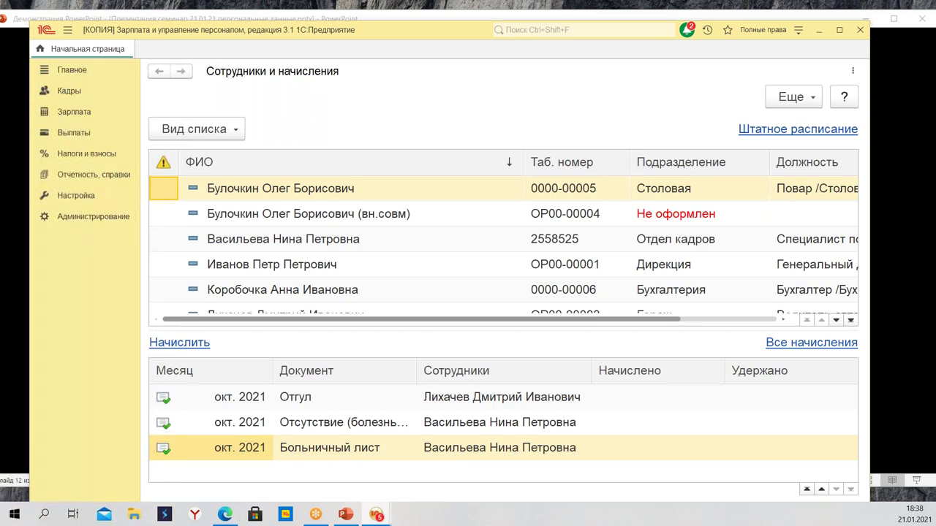
{"action": "left_click", "coordinate": [86, 219]}
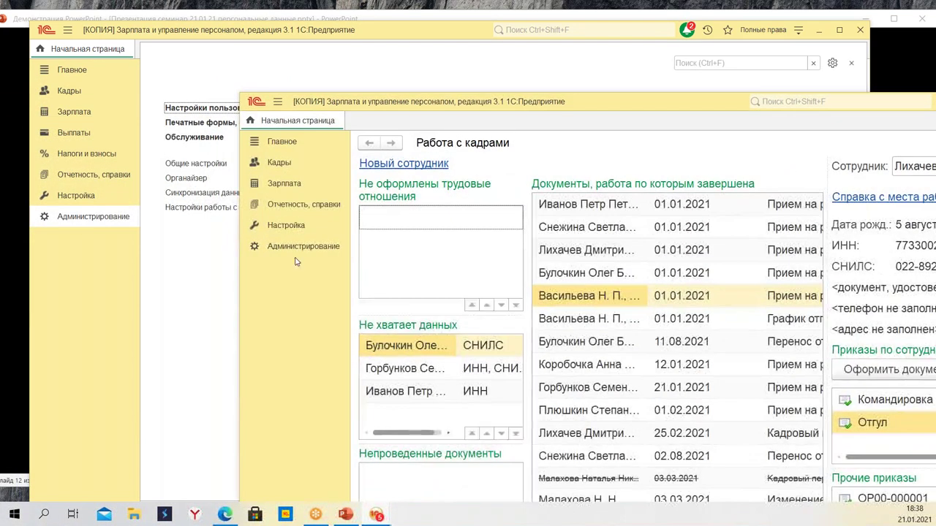
{"action": "left_click", "coordinate": [301, 246]}
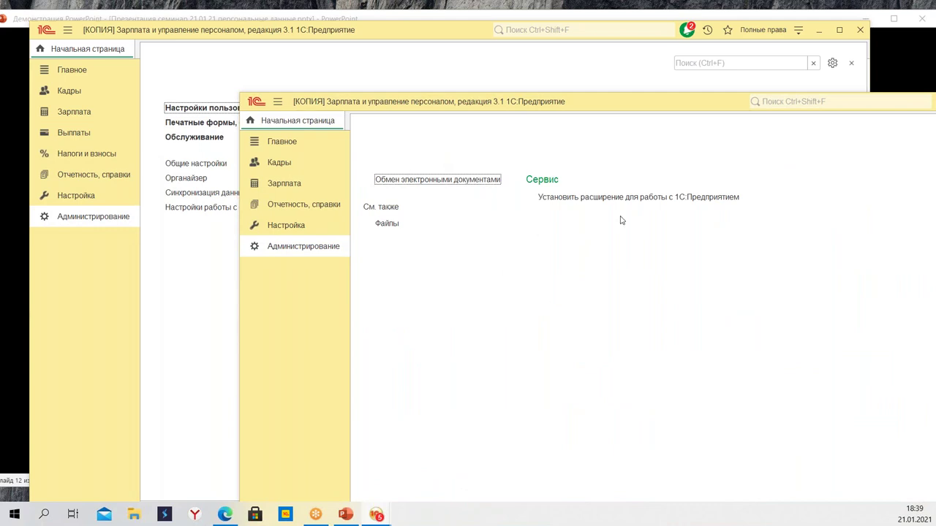
Push the other session's 'Работа с кадрами' window aside and close it
{"action": "left_click", "coordinate": [615, 113]}
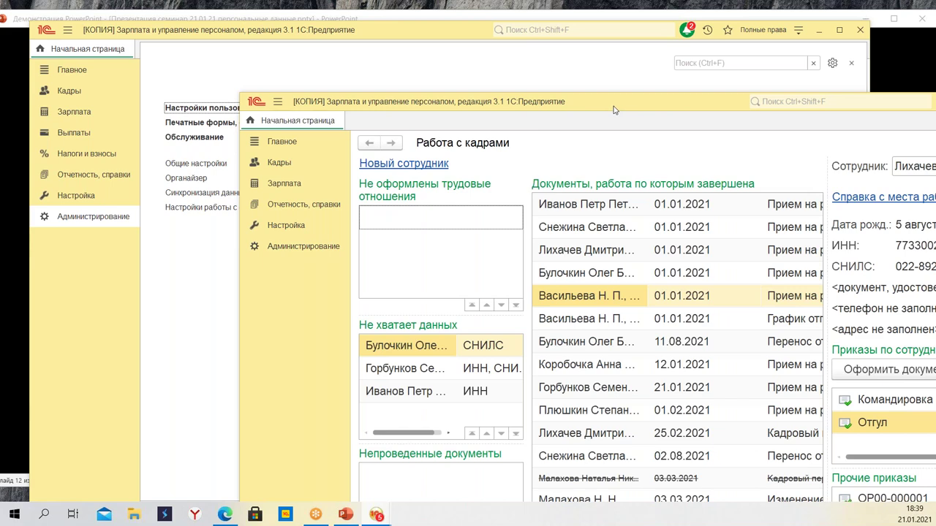
{"action": "left_click_drag", "start_coordinate": [615, 107], "coordinate": [3, 37]}
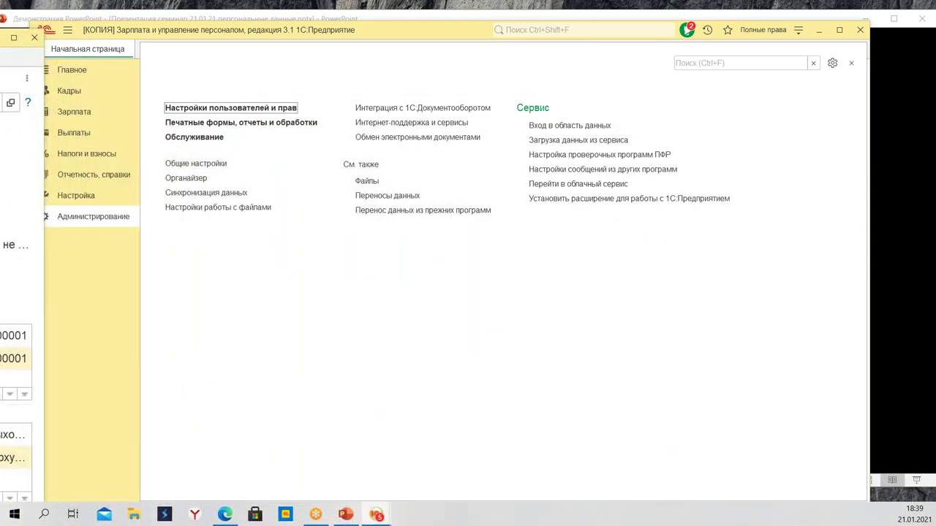
{"action": "key", "text": "alt+F4"}
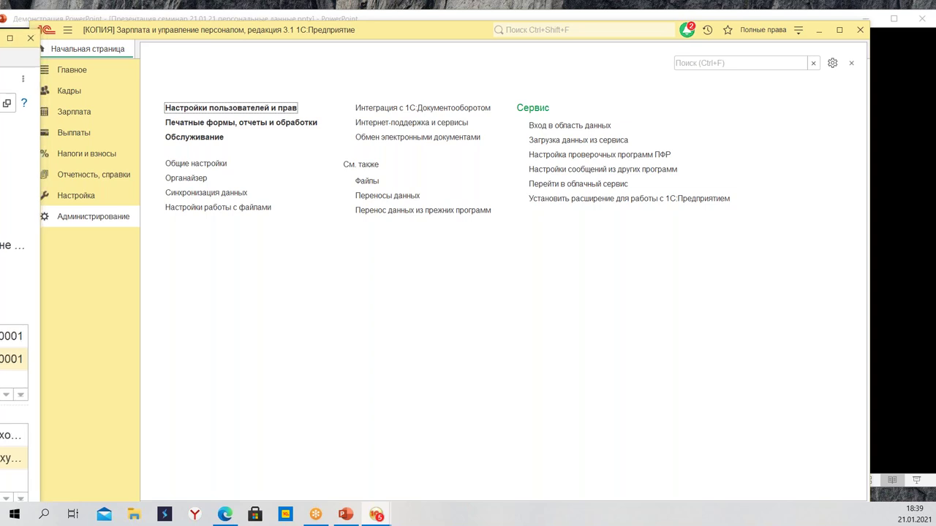